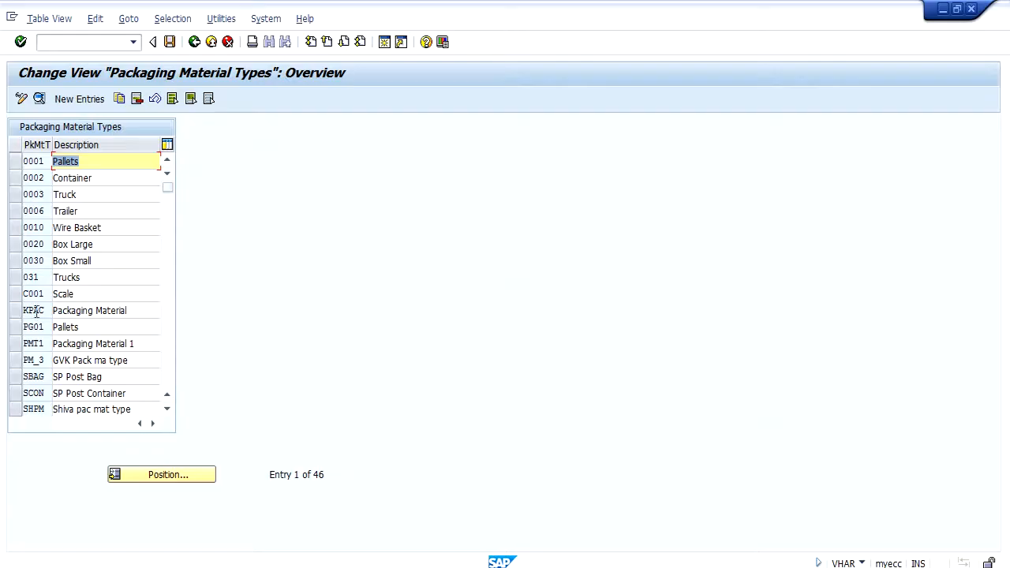
Step: Review packaging material type KPAC's details, including the HU type options and the internal and external intervals, and return to the IMG structure
left_click(24, 310)
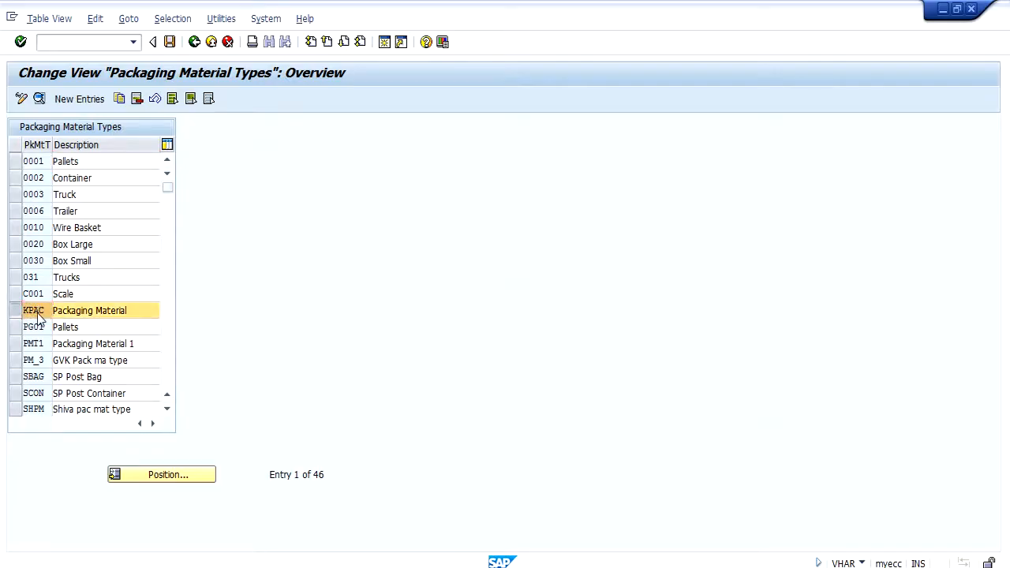
double_click(38, 315)
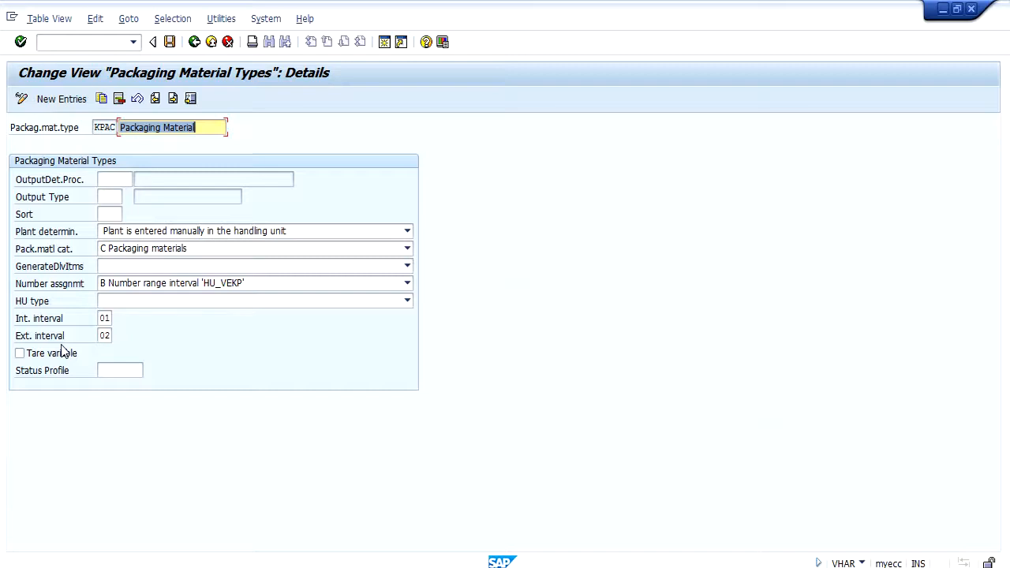
left_click(116, 180)
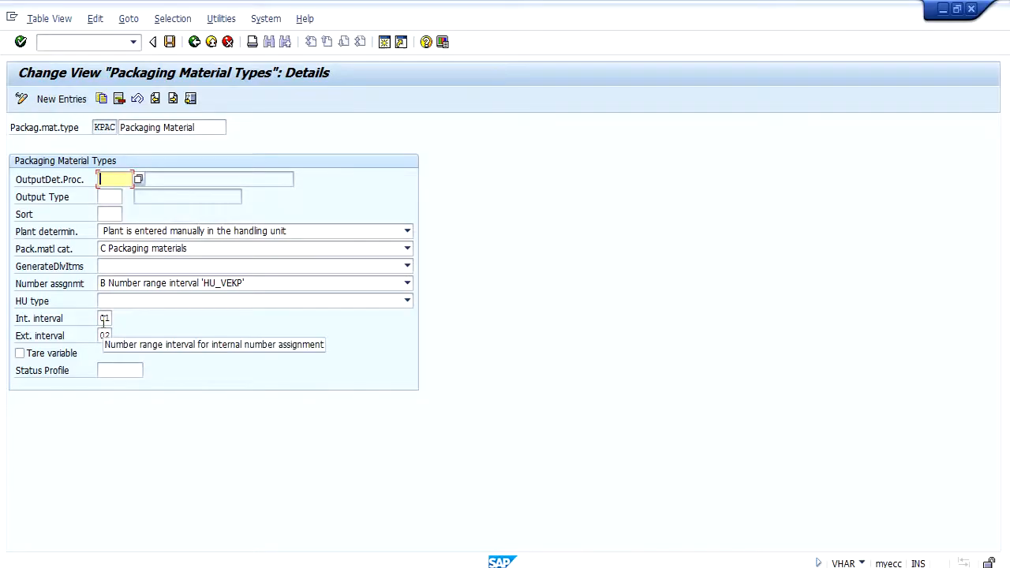
left_click(262, 301)
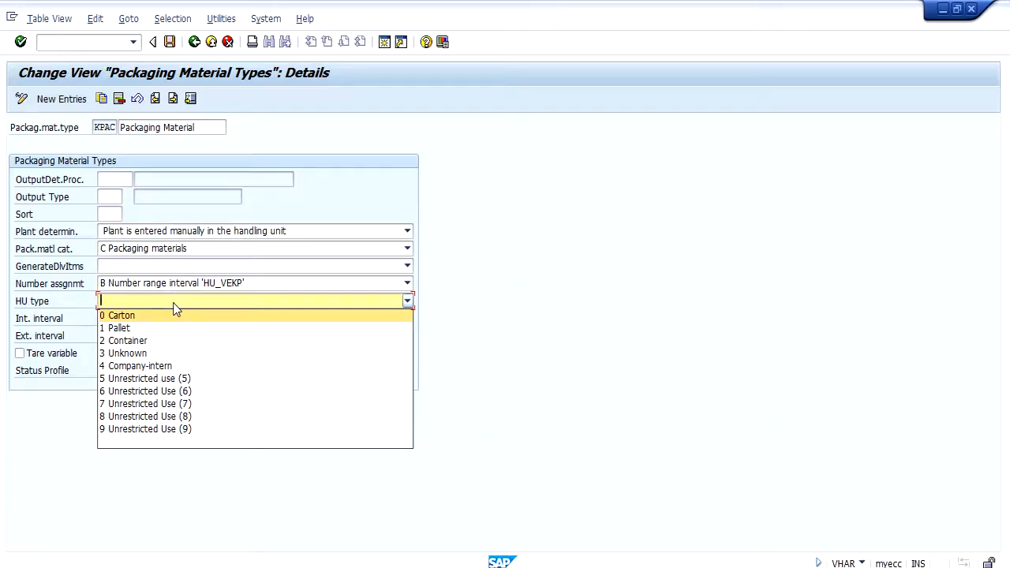
left_click(502, 334)
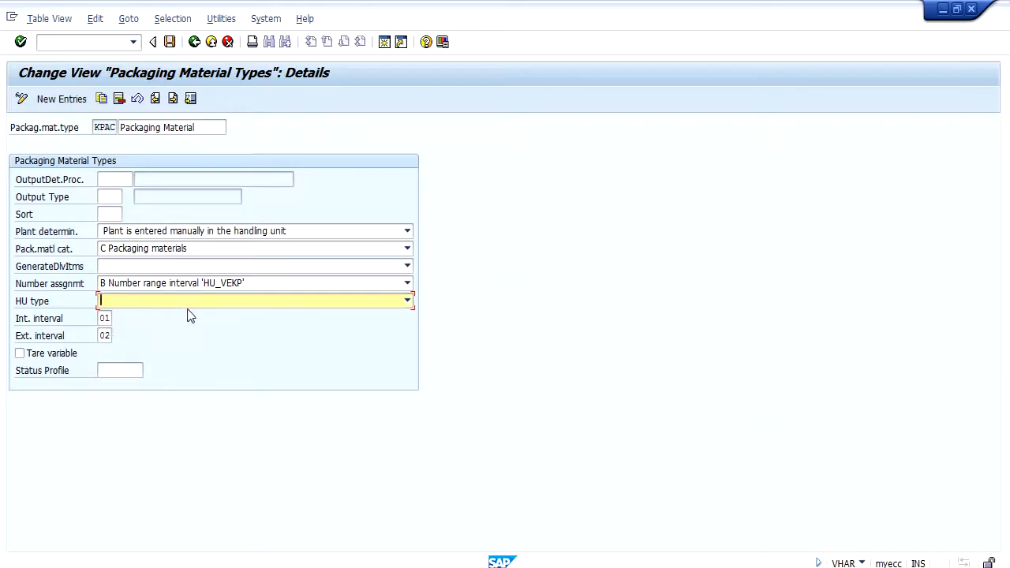
left_click(106, 318)
left_click(105, 335)
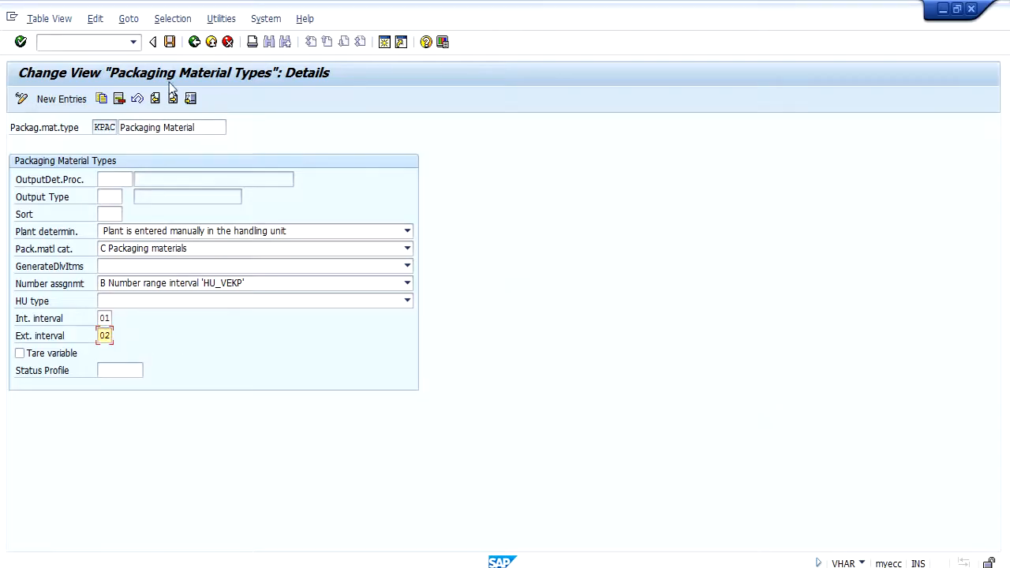
left_click(194, 43)
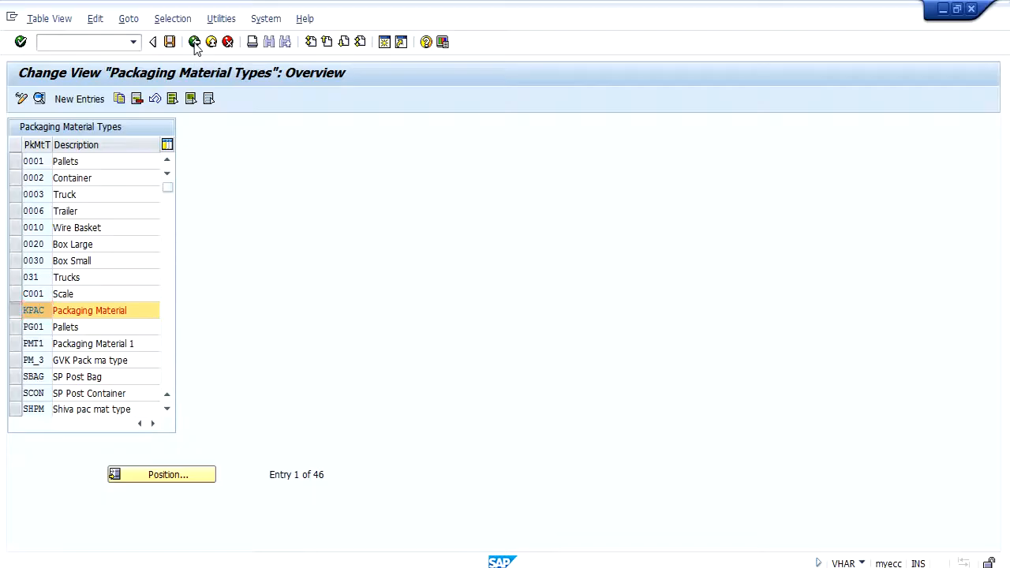
left_click(195, 43)
Step: Check the KPAC entry in the material groups for packaging materials, and return to the IMG structure
left_click(248, 327)
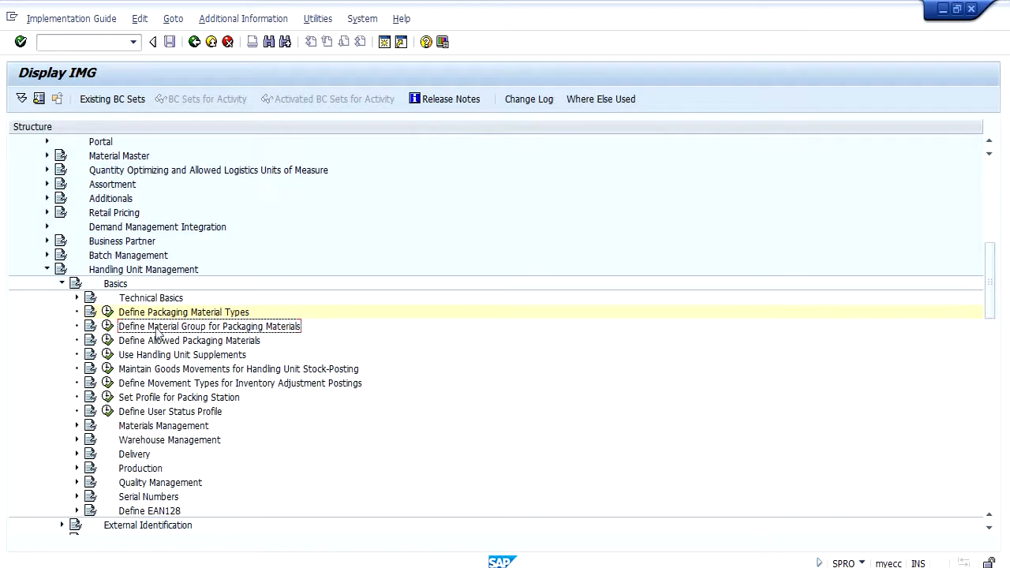
left_click(107, 330)
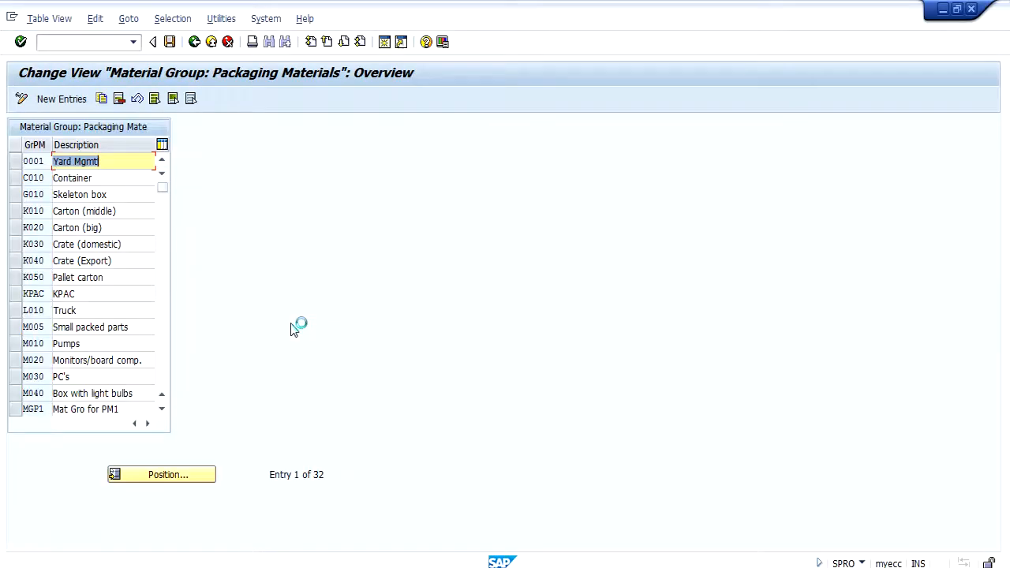
left_click(39, 294)
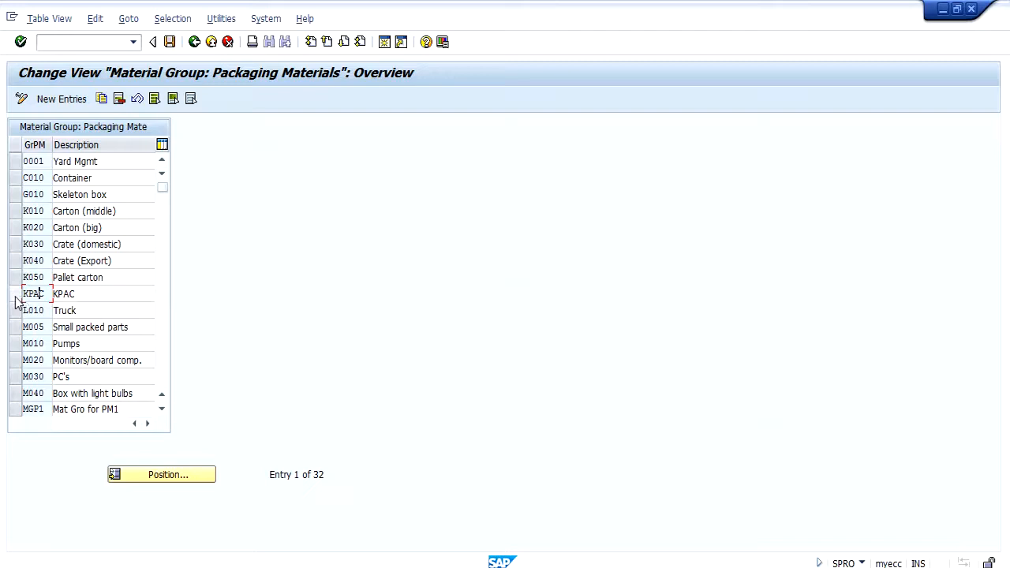
left_click_drag(45, 293, 6, 293)
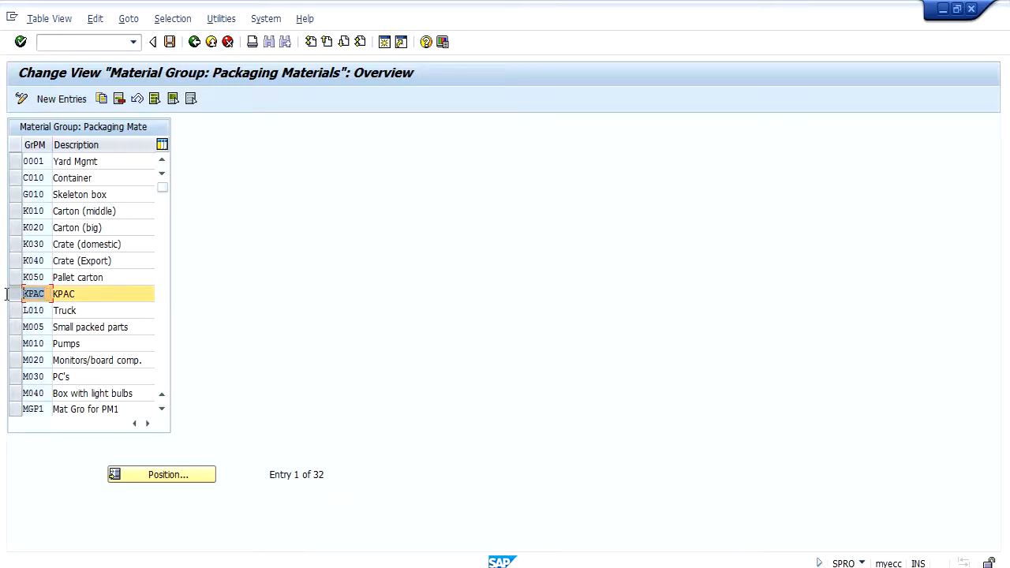
left_click(81, 293)
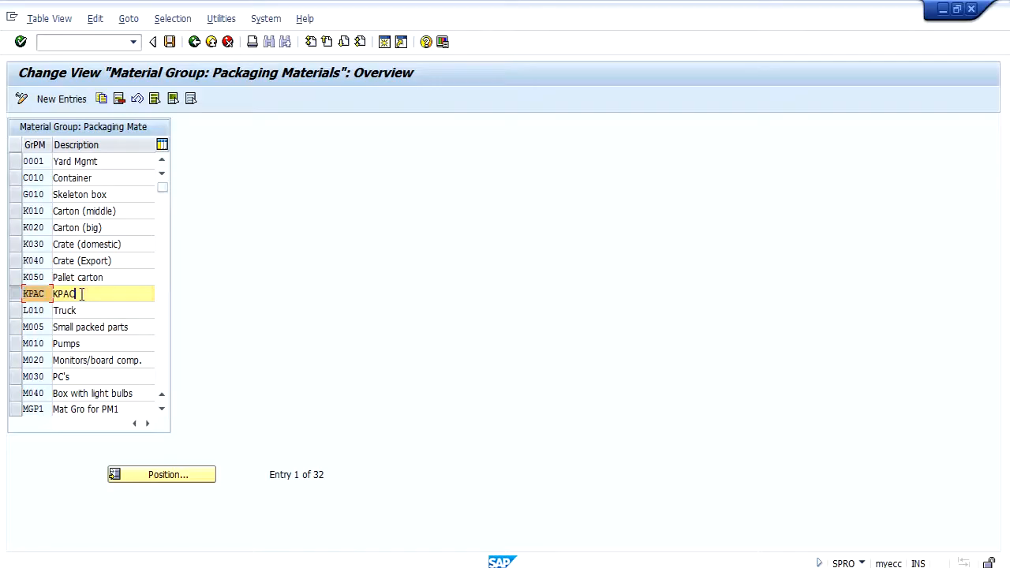
left_click(24, 294)
left_click(194, 42)
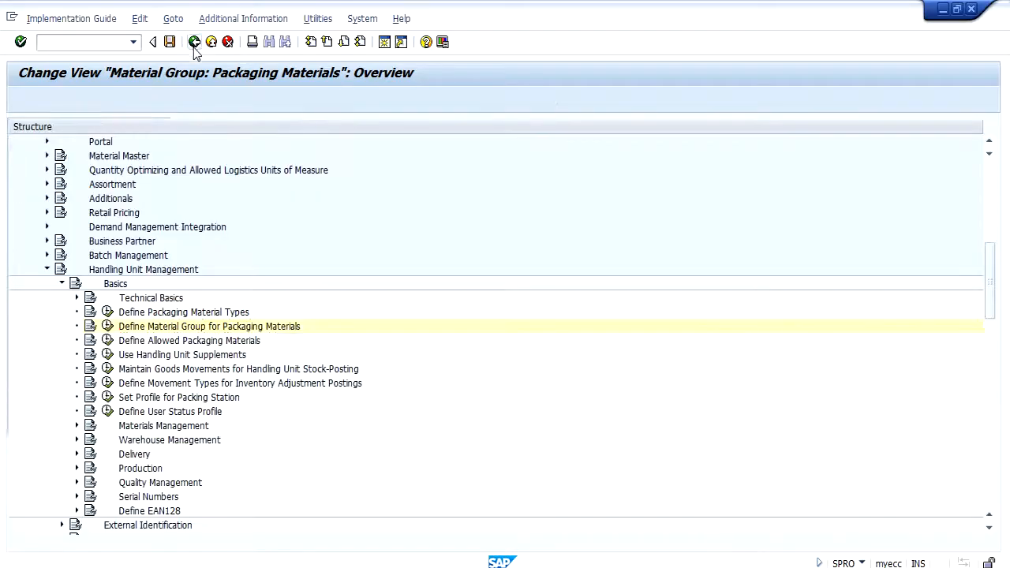
Step: Open Define Allowed Packaging Materials and position the list at material group KPAC
left_click(167, 341)
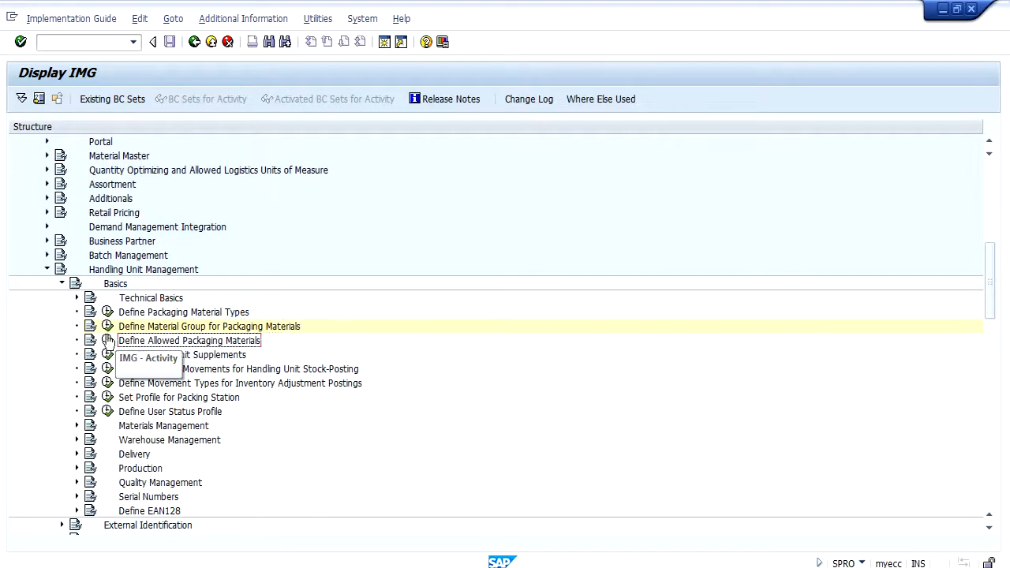
left_click(108, 340)
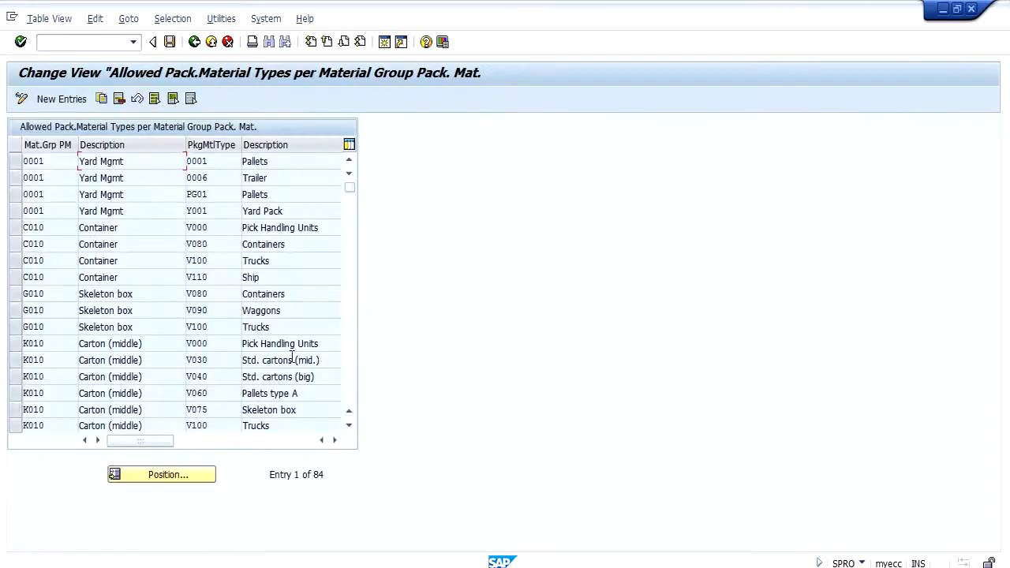
left_click(167, 474)
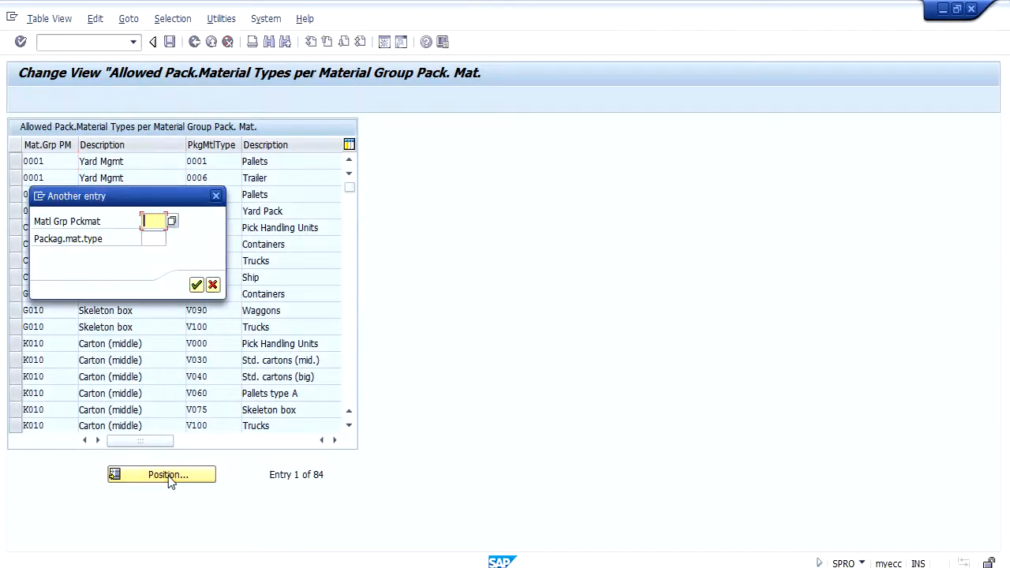
type("KPAC")
key("Return")
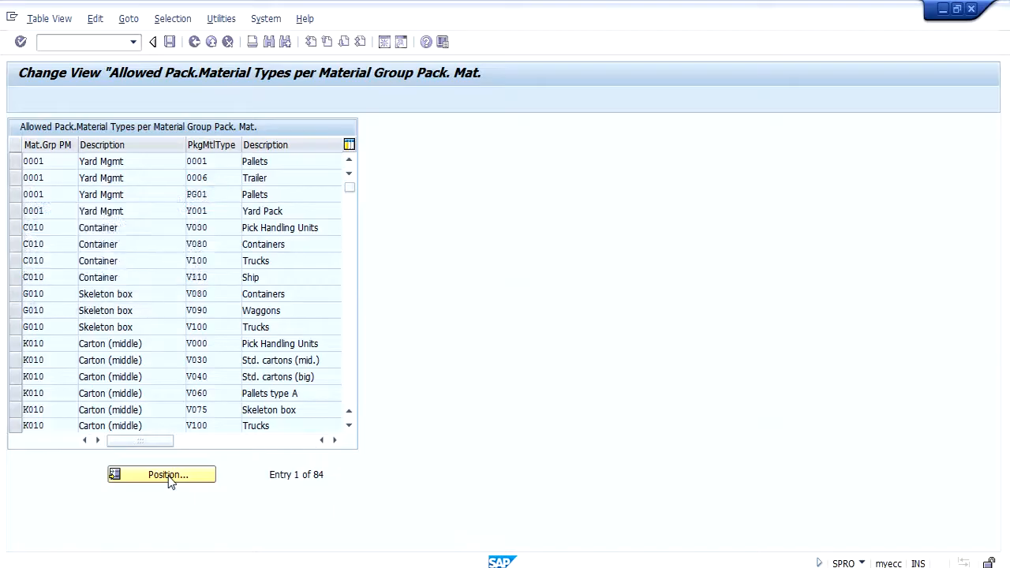
Step: Examine the packaging material type assigned to material group KPAC, and return to the IMG structure
left_click_drag(225, 161, 175, 161)
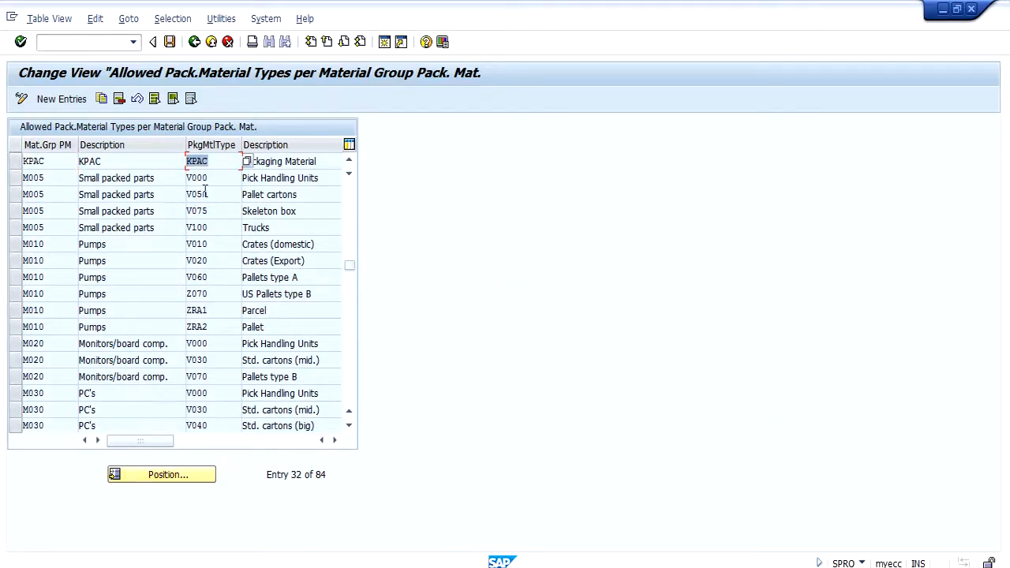
left_click_drag(49, 161, 17, 155)
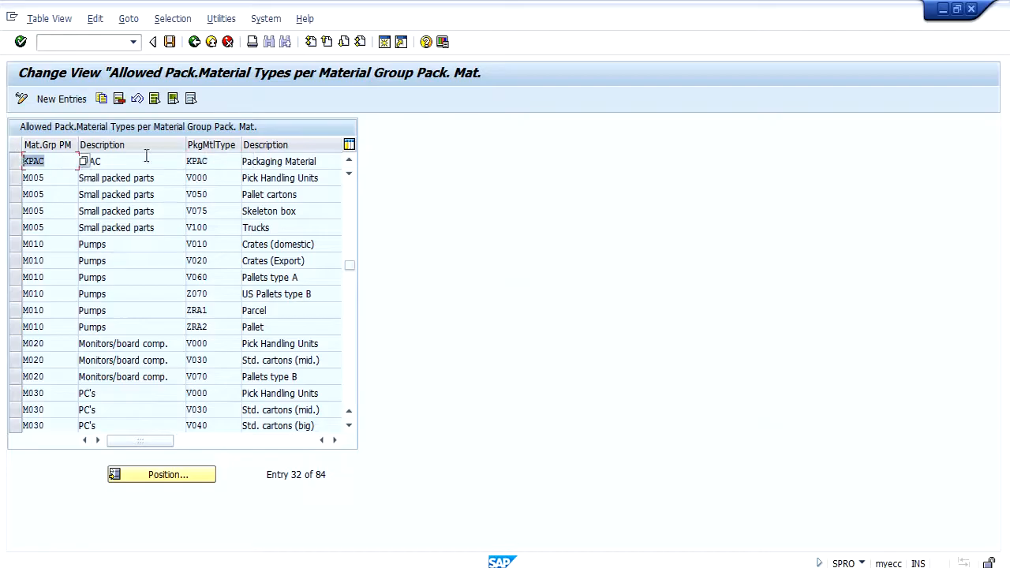
left_click(15, 161)
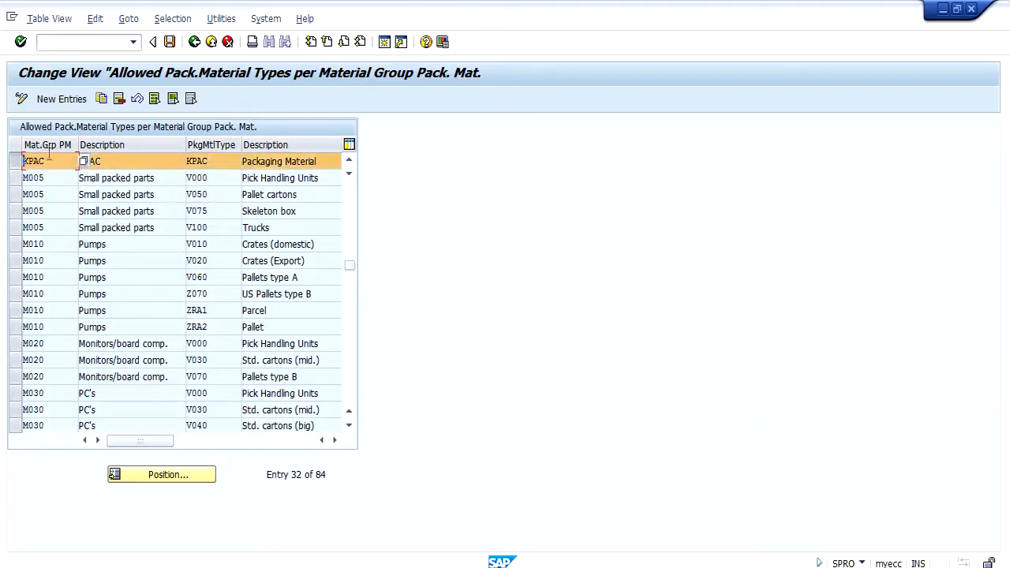
left_click(234, 161)
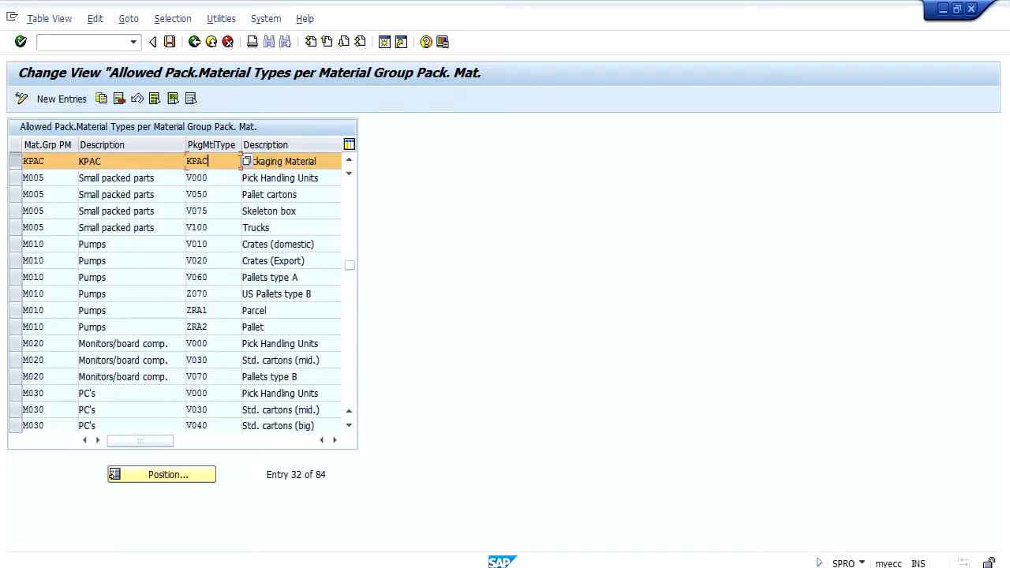
left_click(284, 161)
left_click_drag(233, 161, 164, 158)
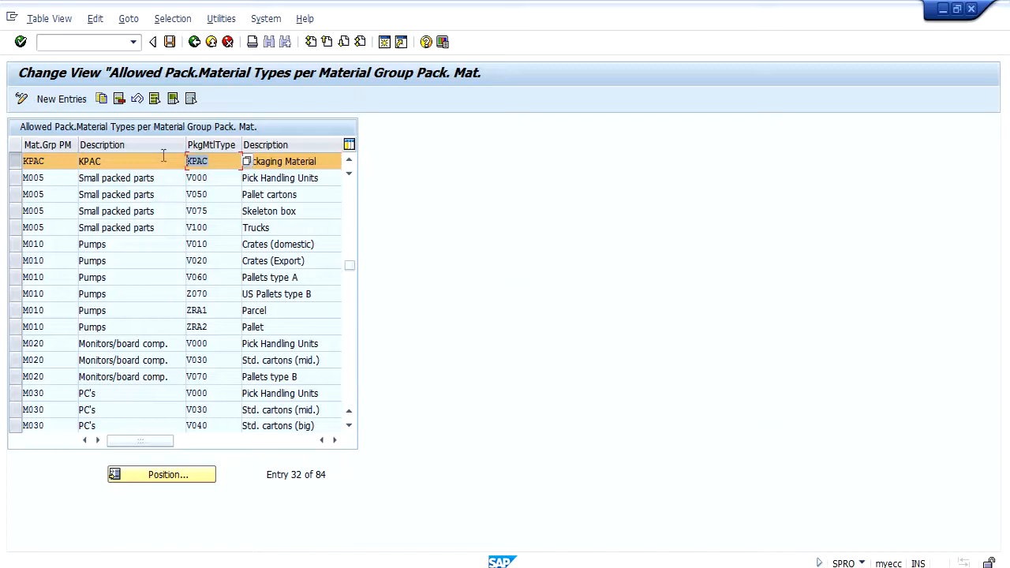
left_click(194, 42)
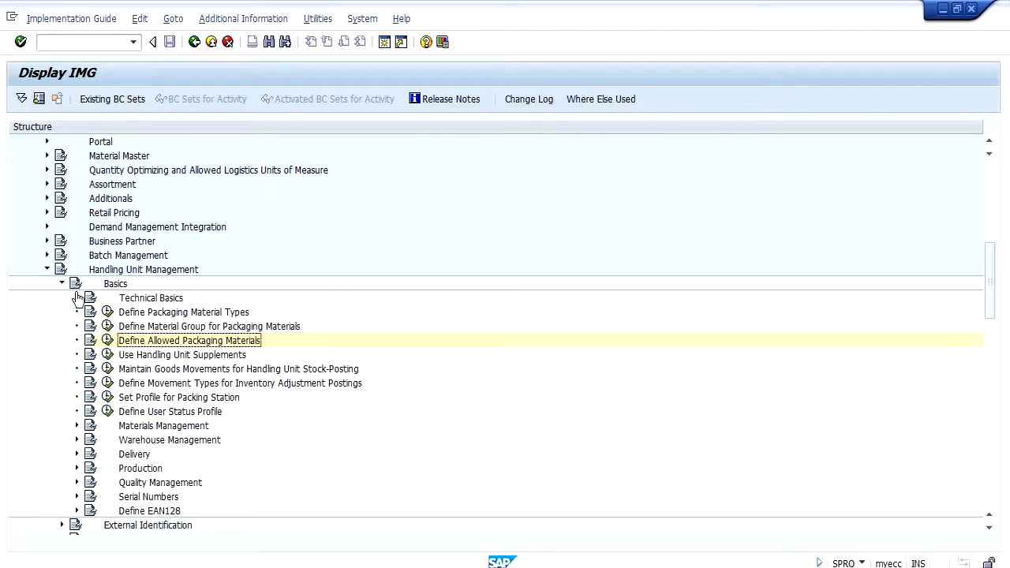
Step: Recheck the details of type KPAC under Define Packaging Material Types, and return to the IMG structure
left_click(106, 312)
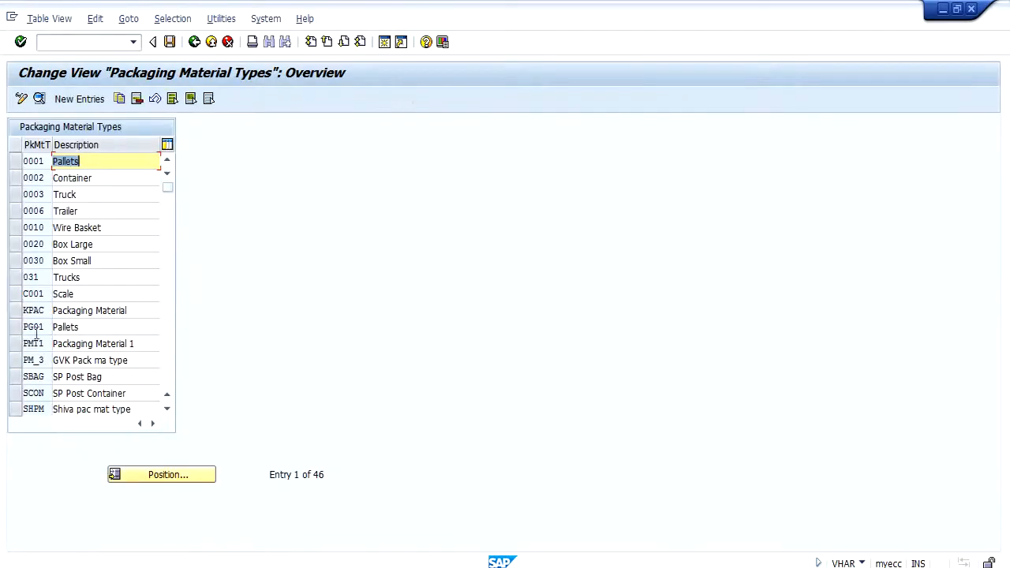
double_click(39, 310)
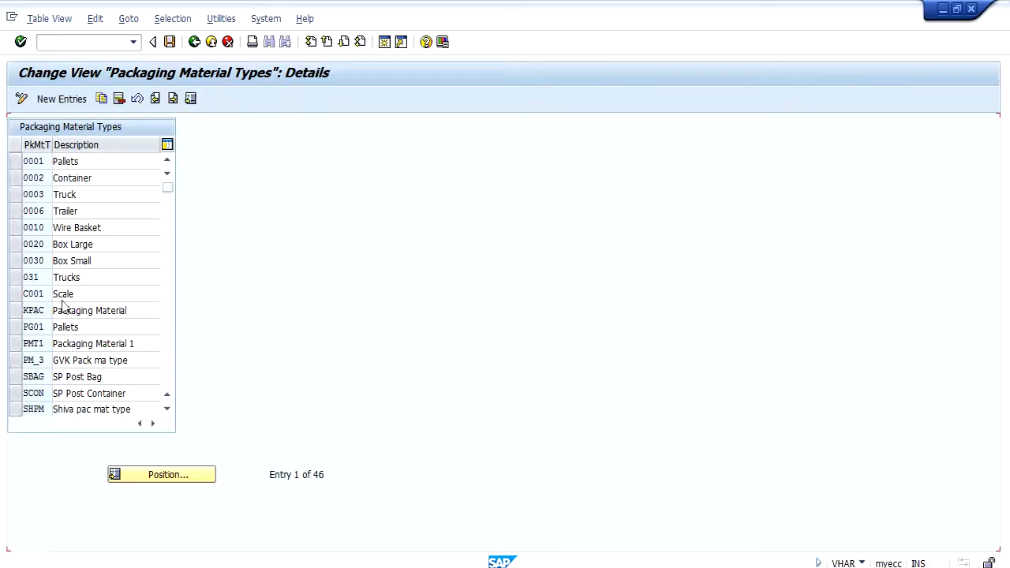
left_click(194, 42)
left_click(194, 42)
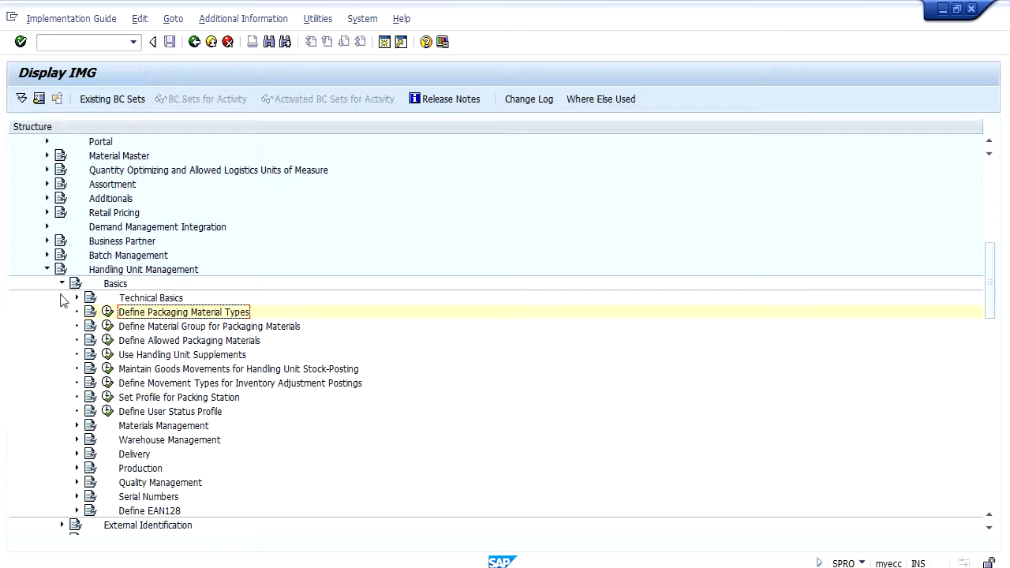
Step: Display the number range intervals of Number Range Maintenance for HU Identification under External Identification
left_click(62, 283)
left_click(63, 297)
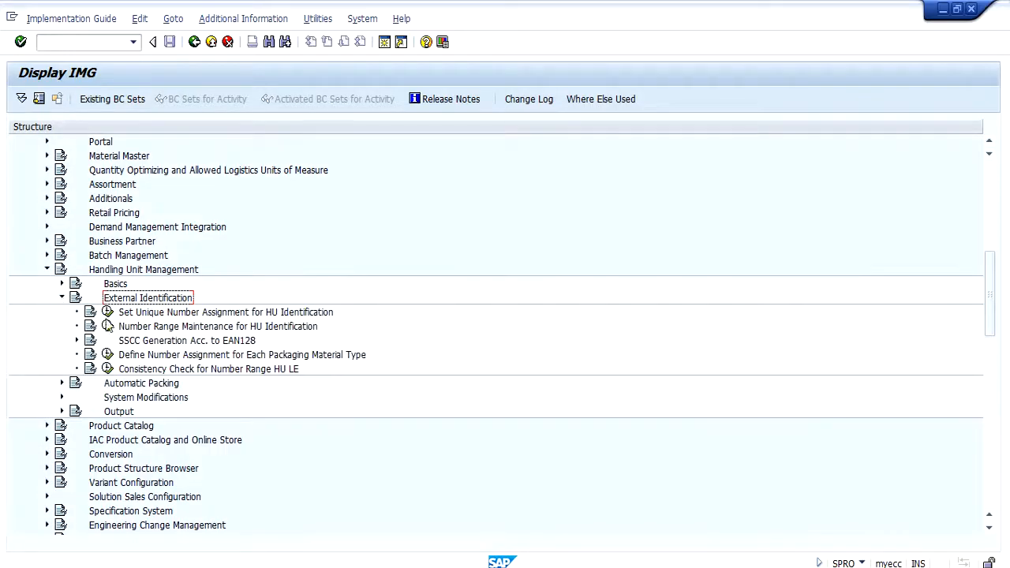
left_click(158, 330)
left_click(107, 327)
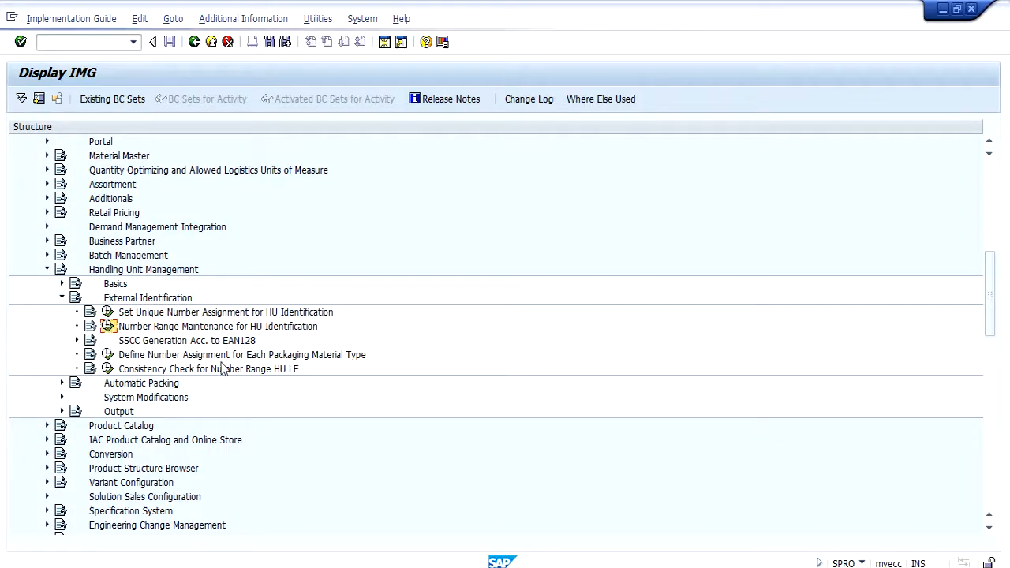
left_click(58, 164)
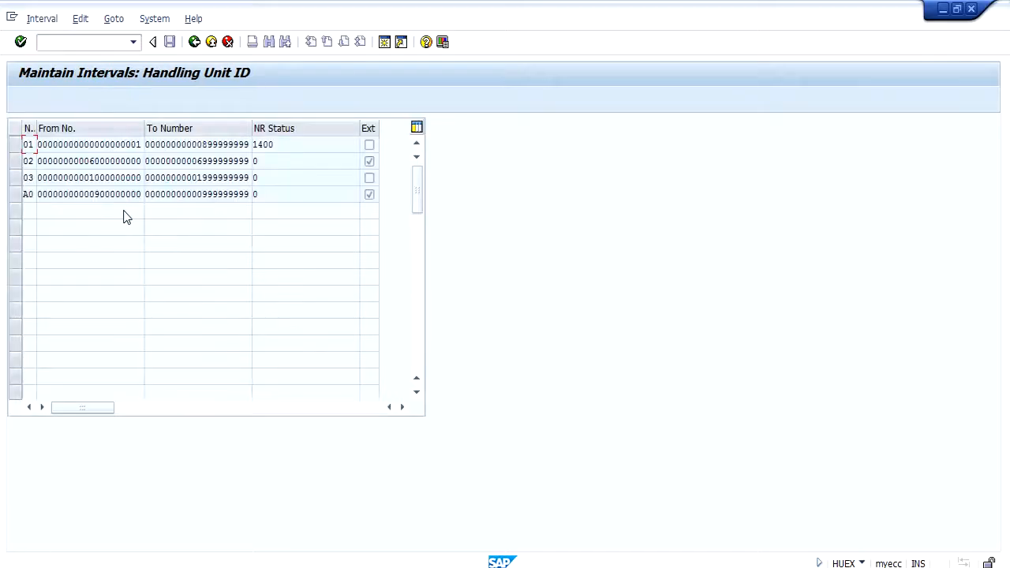
Step: Examine the number limits and NR status of handling unit interval 01, and leave the interval display
left_click_drag(119, 145, 37, 145)
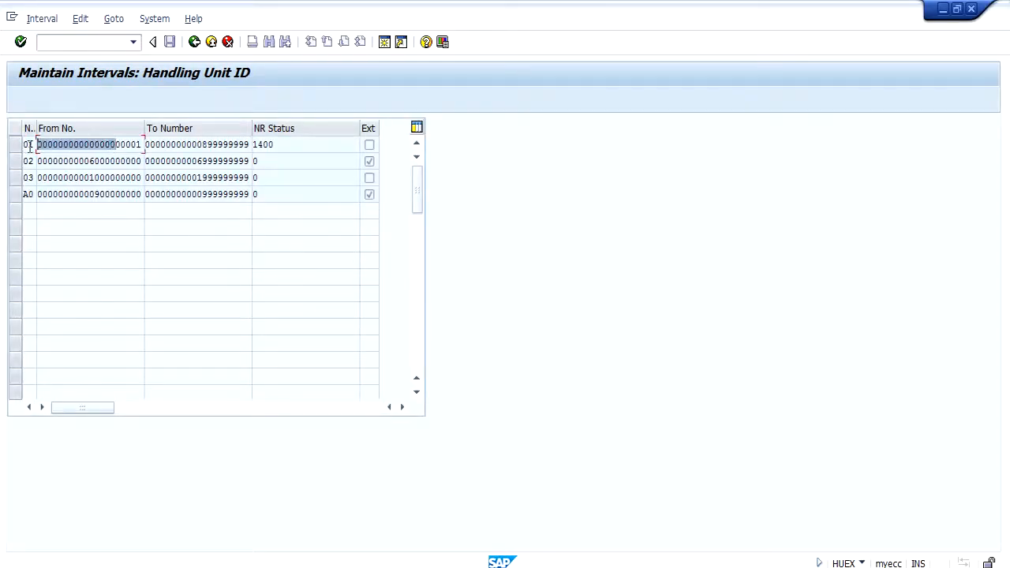
left_click_drag(203, 145, 277, 146)
double_click(276, 145)
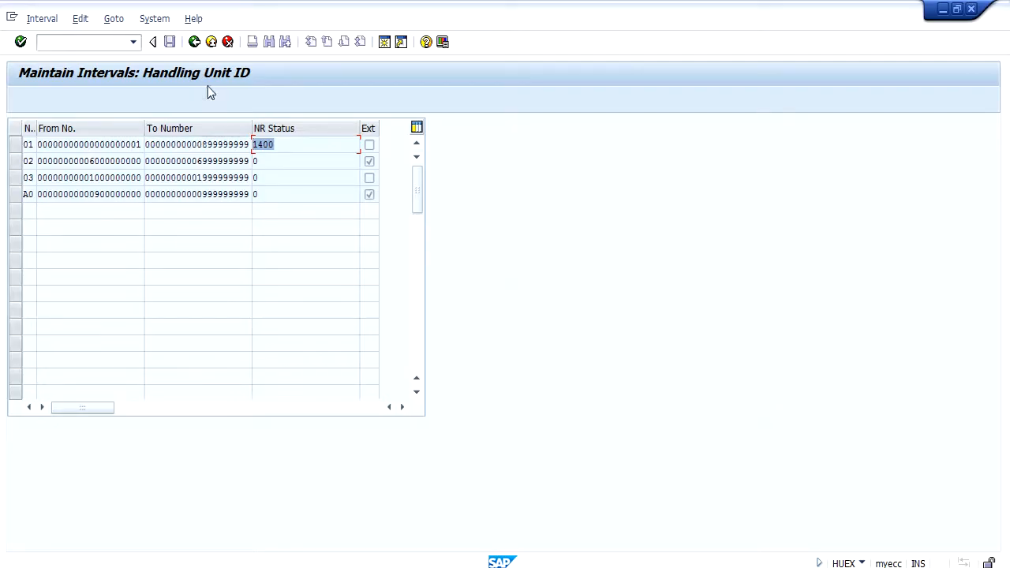
left_click(194, 42)
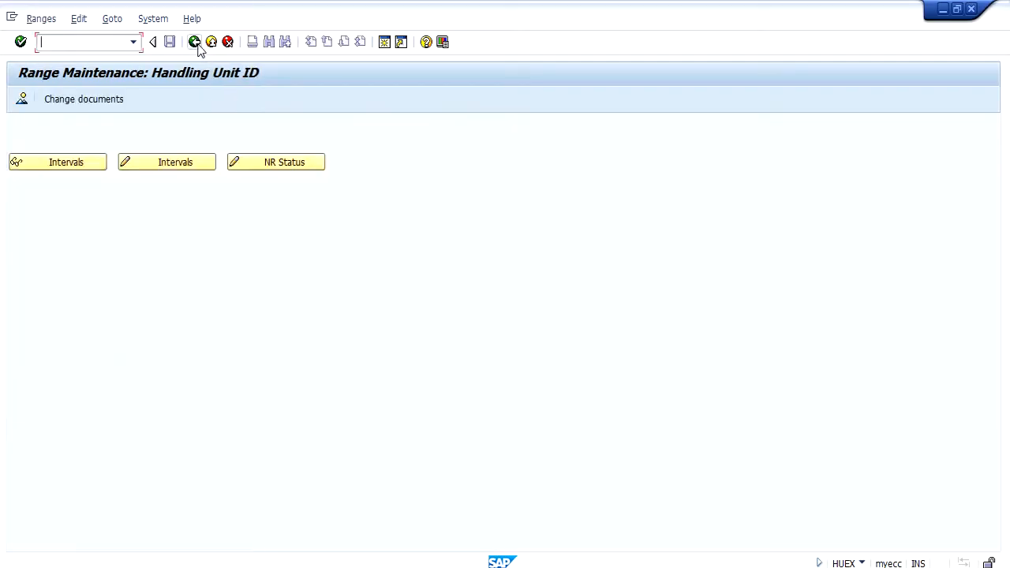
Step: Open transaction MM03 in a new session to display a material
left_click(107, 41)
type("/omm0")
key("Return")
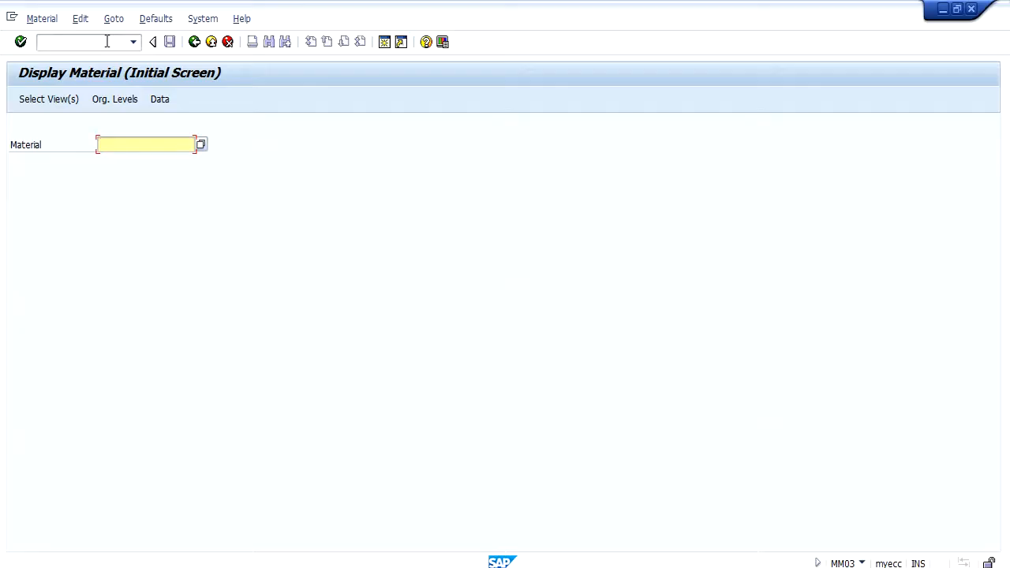
Step: Try to display material 856
type("856")
key("Return")
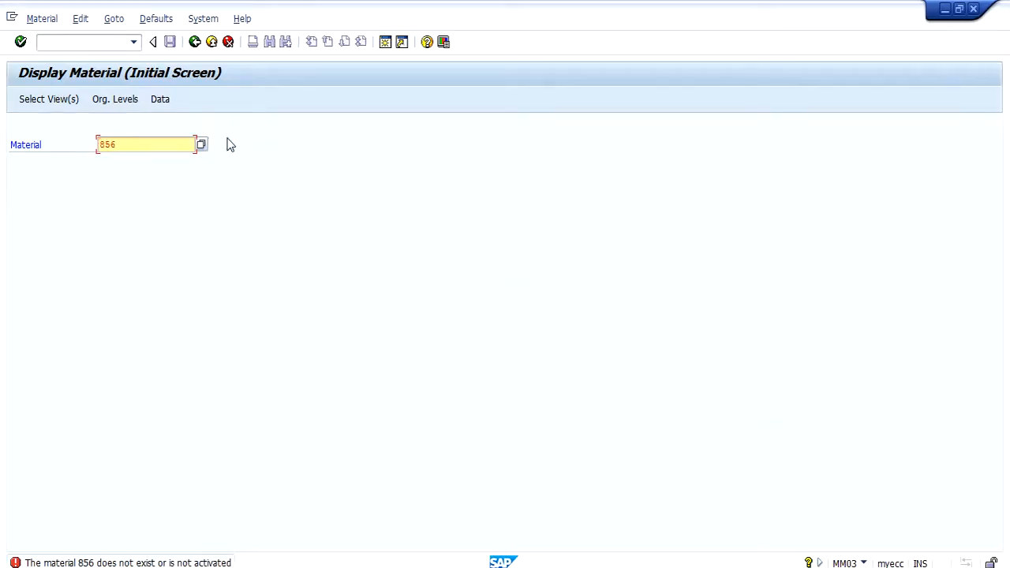
Step: Display material 586, adding the Sales Org. Data 1, Sales Org. Data 2 and Sales: General/Plant Data views to the selection
key("BackSpace")
key("BackSpace")
key("BackSpace")
type("586")
key("Return")
left_click(222, 237)
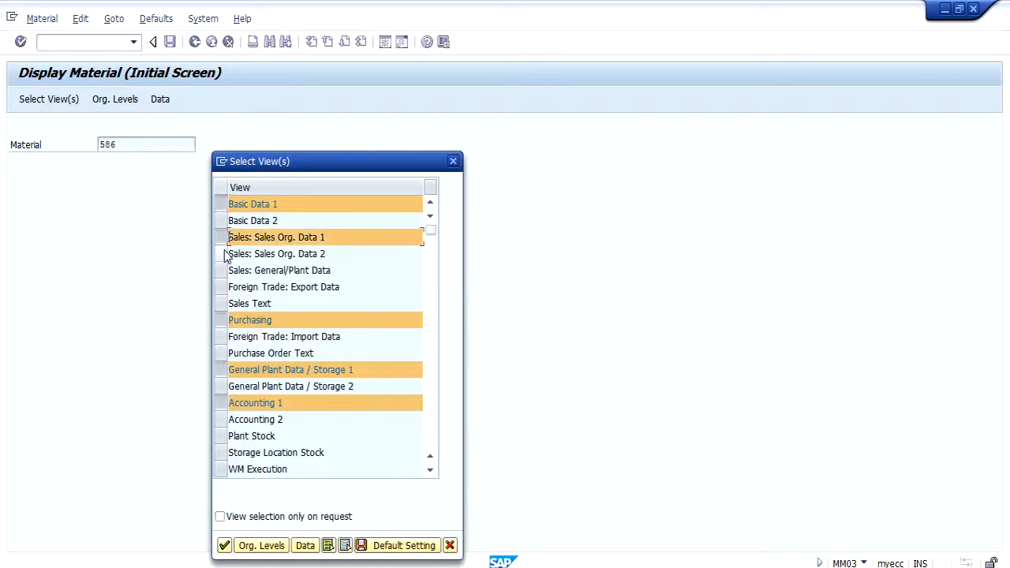
left_click(223, 253)
left_click(225, 270)
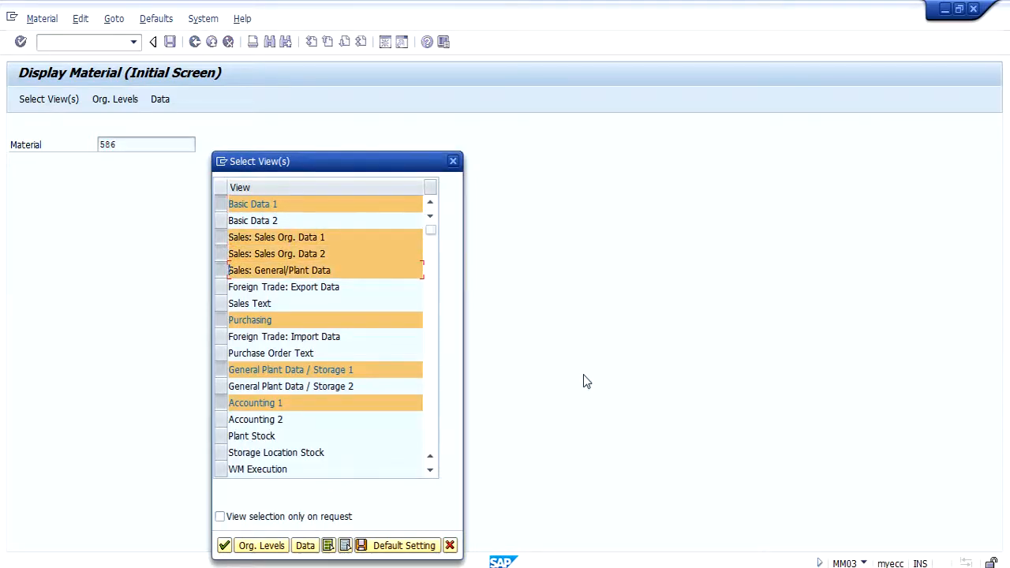
key("Return")
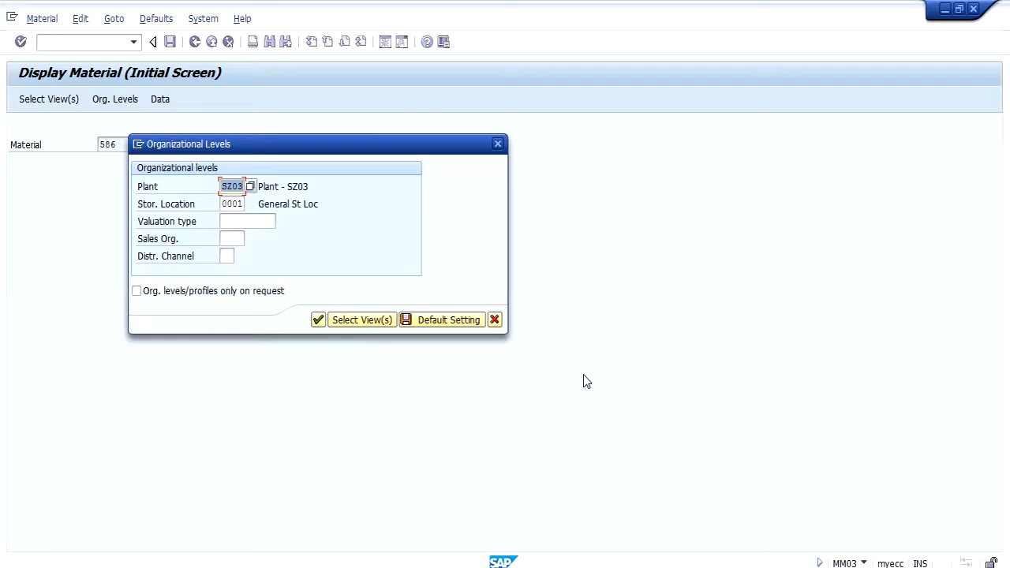
Step: Set the organizational levels for material 586 to plant SZ01, sales organization SZ01 and distribution channel 10
type("sz01")
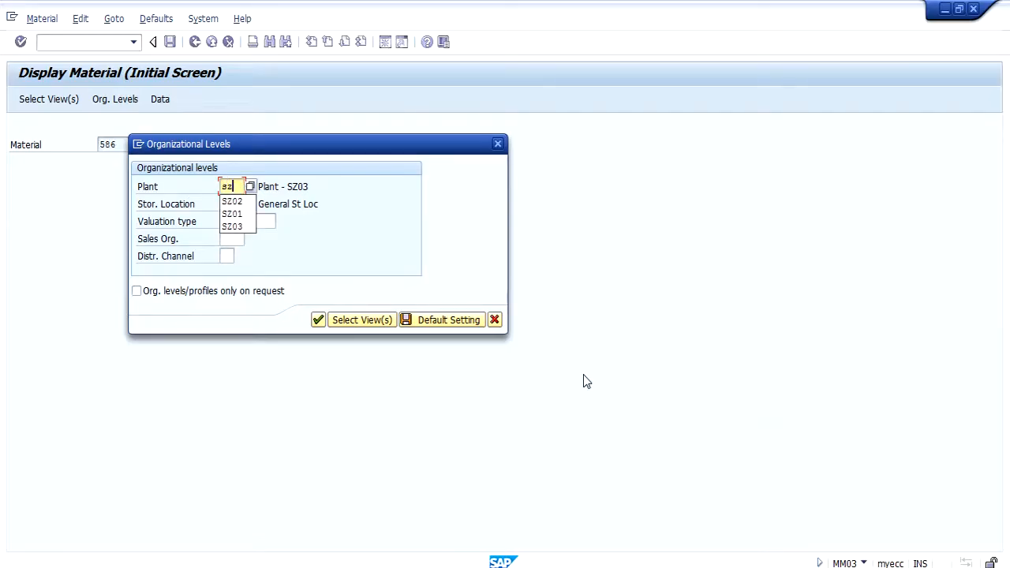
key("Tab")
key("Tab")
key("Tab")
type("s")
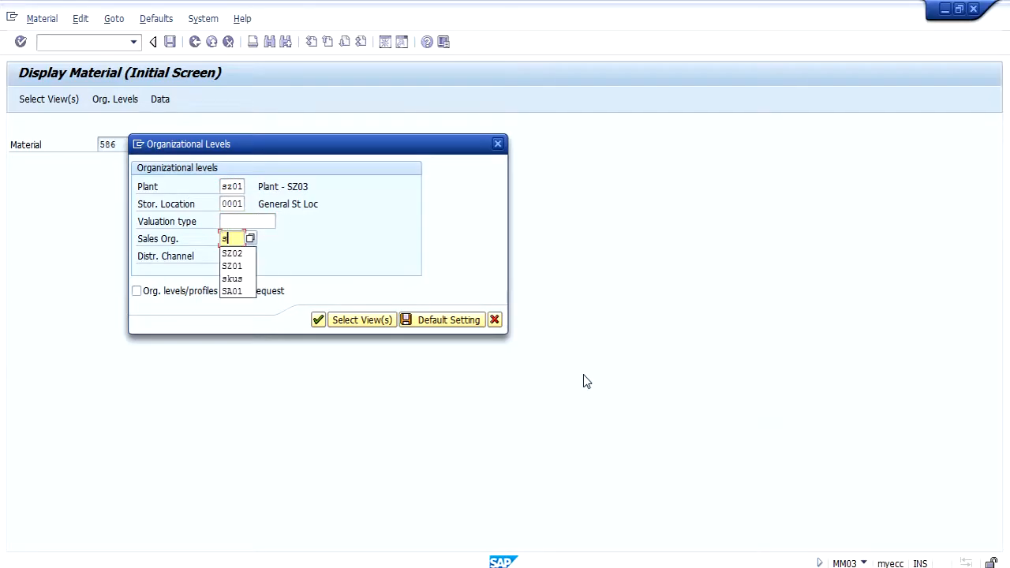
type("z01")
key("Tab")
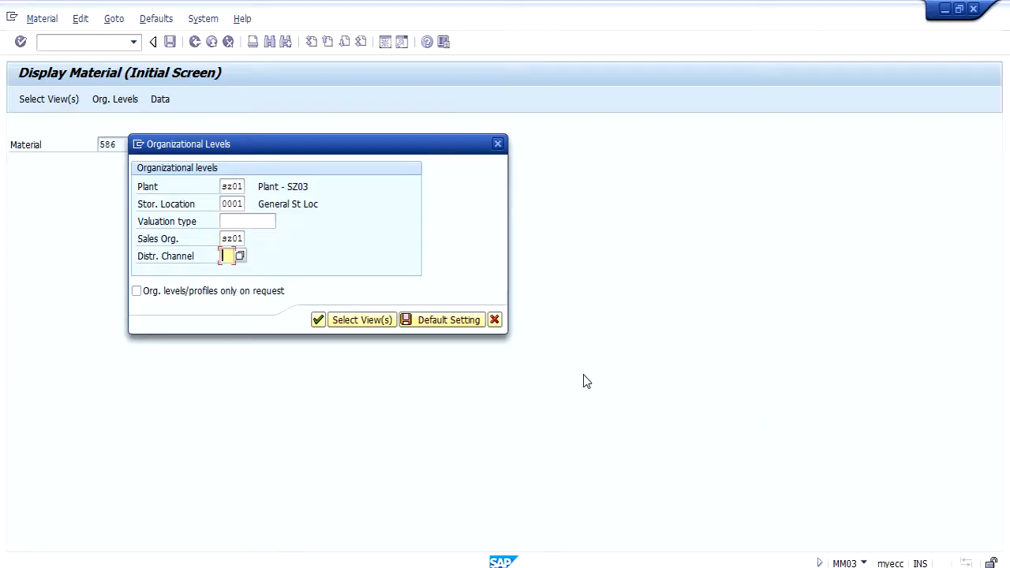
type("10")
key("Return")
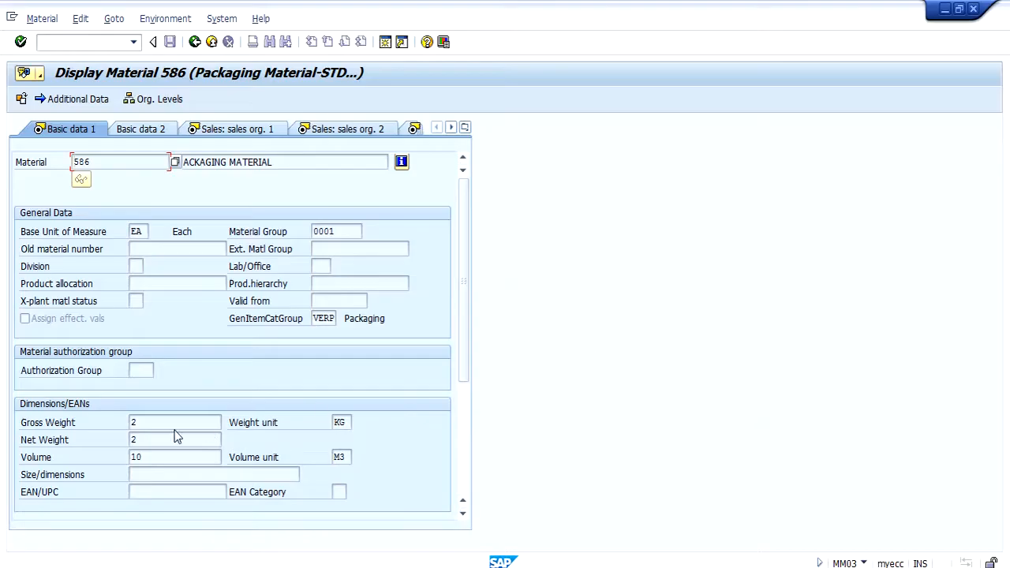
Step: Examine the gross weight, net weight and volume in the basic data of material 586
left_click(133, 422)
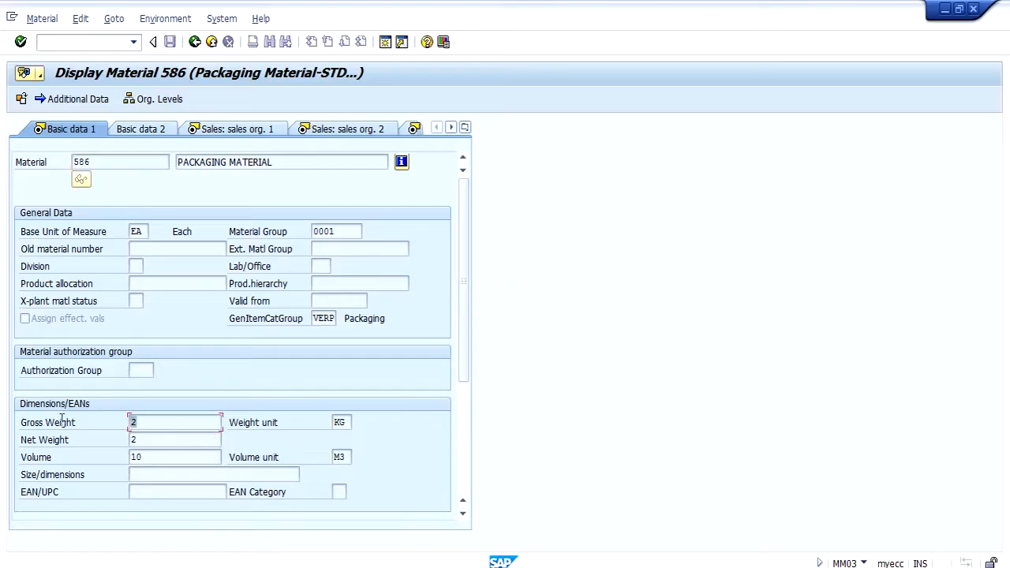
left_click(150, 456)
left_click(140, 423)
left_click(148, 443)
Step: Review the sales organization data of material 586, including its item category group and general item category group
left_click(249, 130)
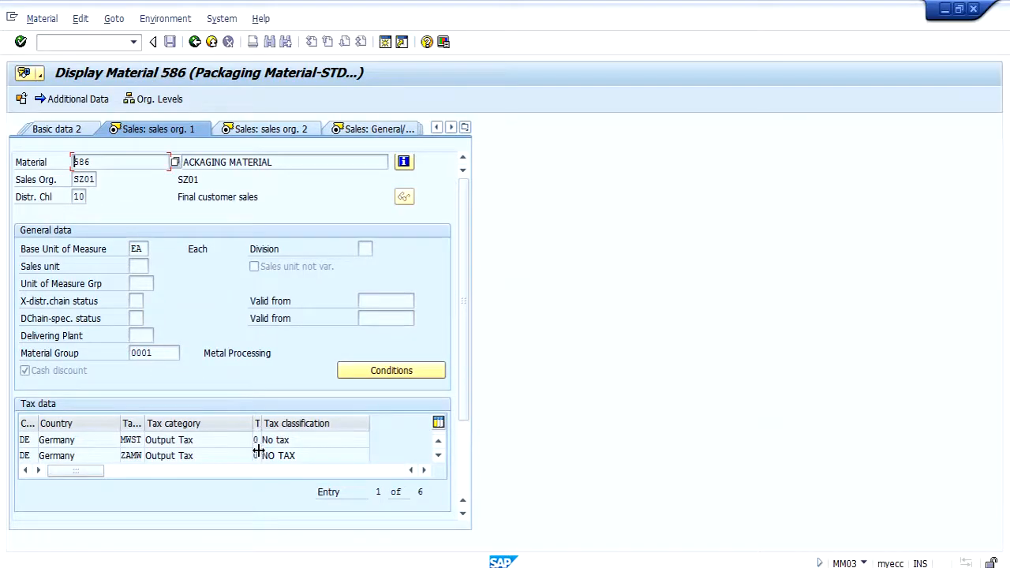
left_click(265, 134)
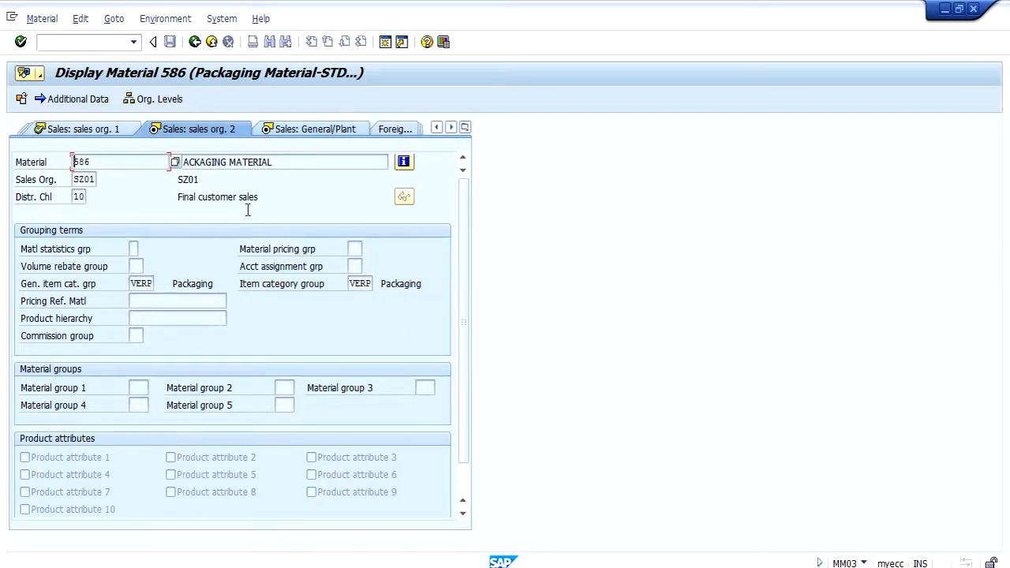
left_click(352, 285)
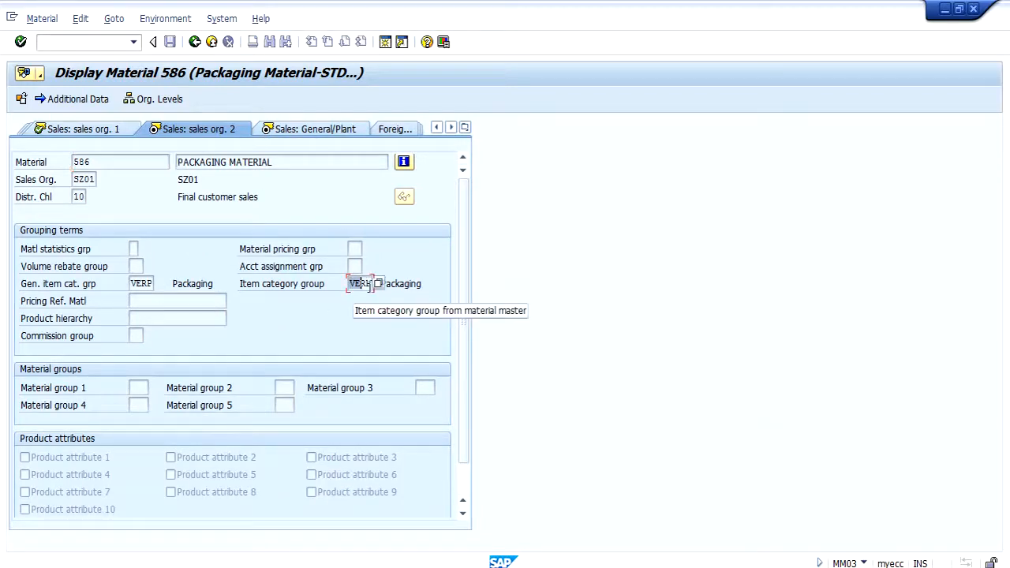
left_click(132, 284)
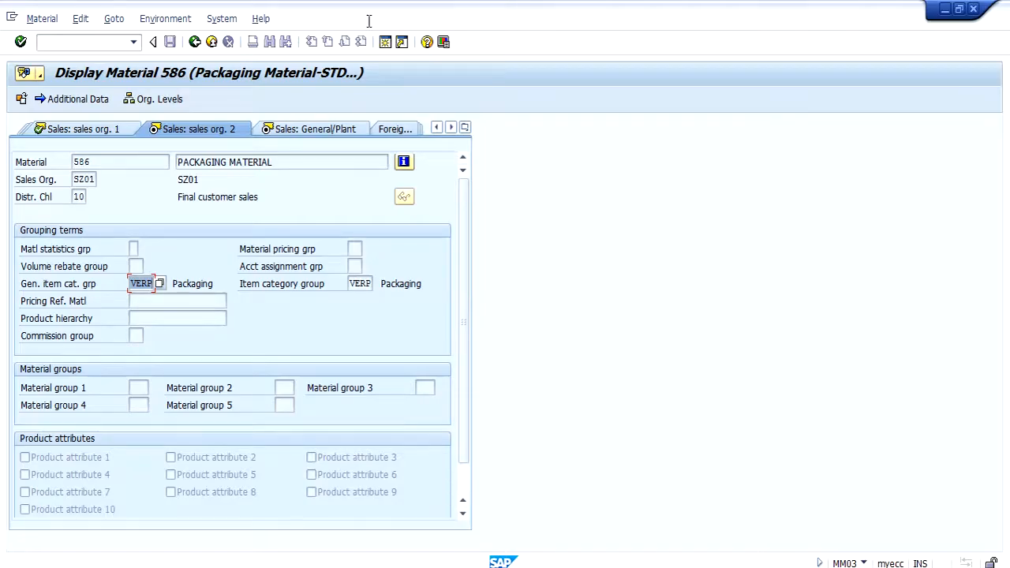
Step: Examine the packaging material group and packaging material type in the Sales: General/Plant data of material 586
left_click(315, 129)
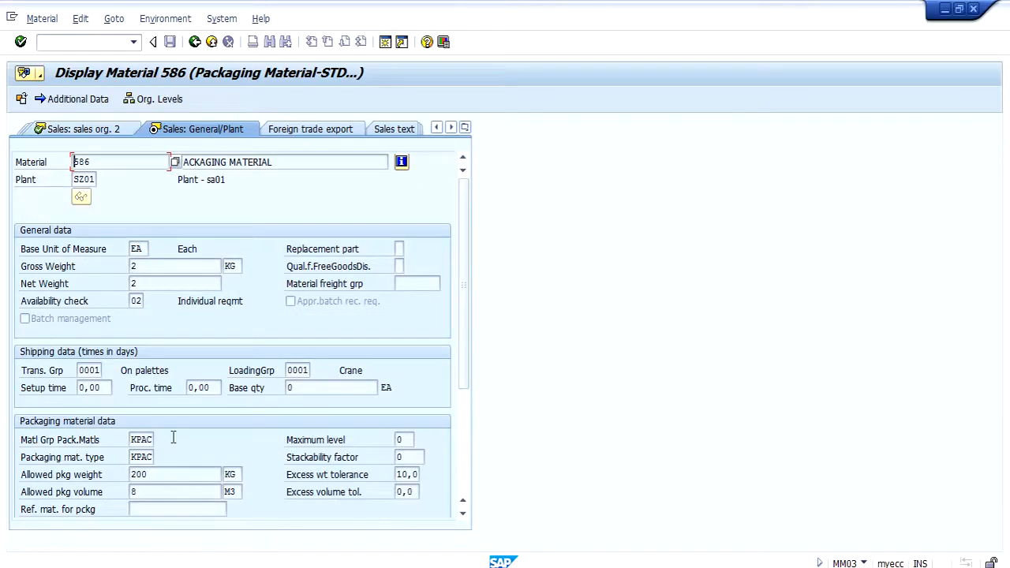
left_click(138, 440)
left_click(140, 457)
Step: Open transaction MM03 in another new session, keeping material 586 displayed
left_click(110, 41)
type("/omm03")
key("Return")
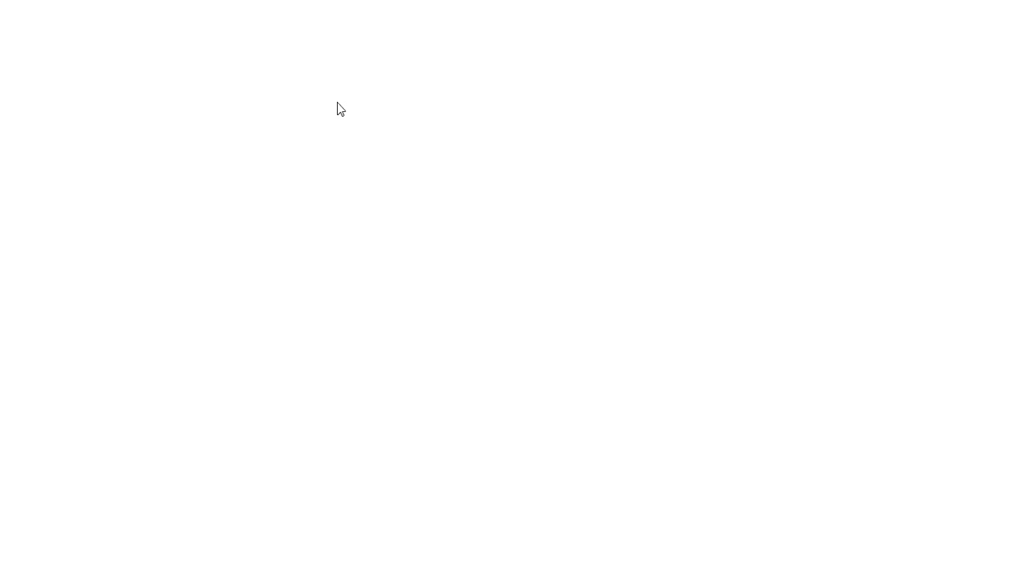
Step: Display material 587 with the Sales Org. Data 1, Sales Org. Data 2 and Sales: General/Plant Data views added
type("587")
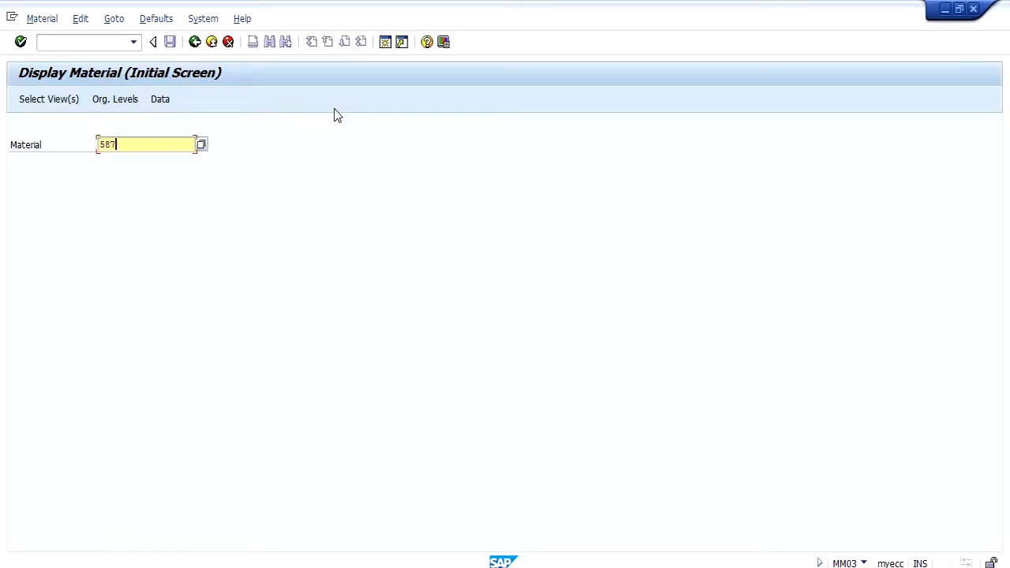
key("Return")
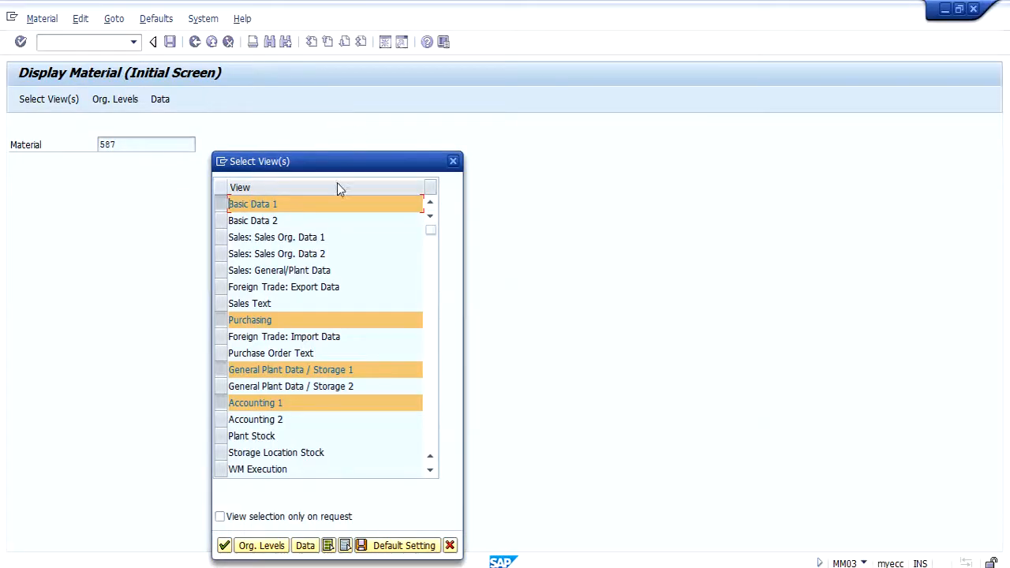
left_click(225, 237)
left_click(225, 253)
left_click(225, 270)
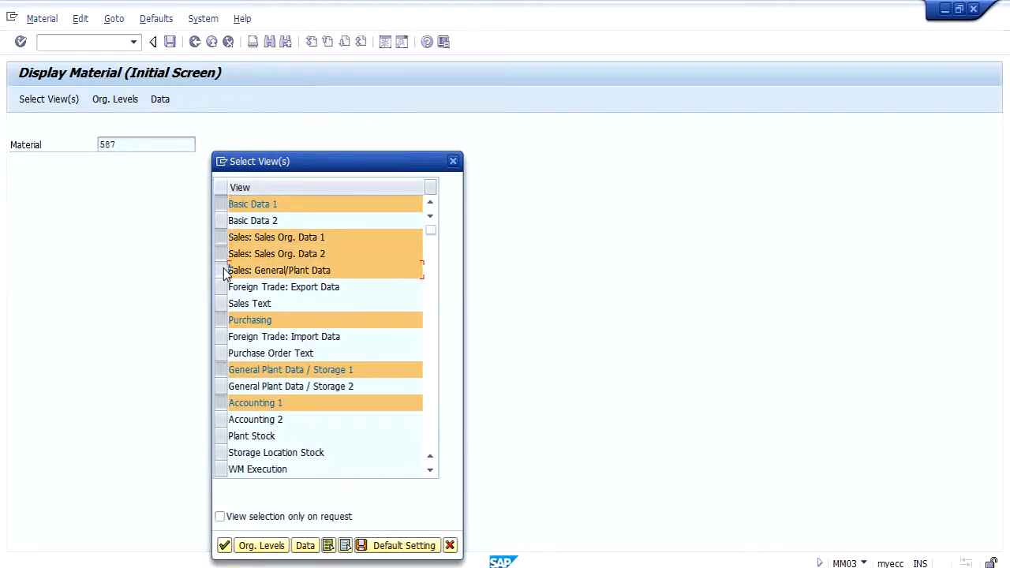
key("Return")
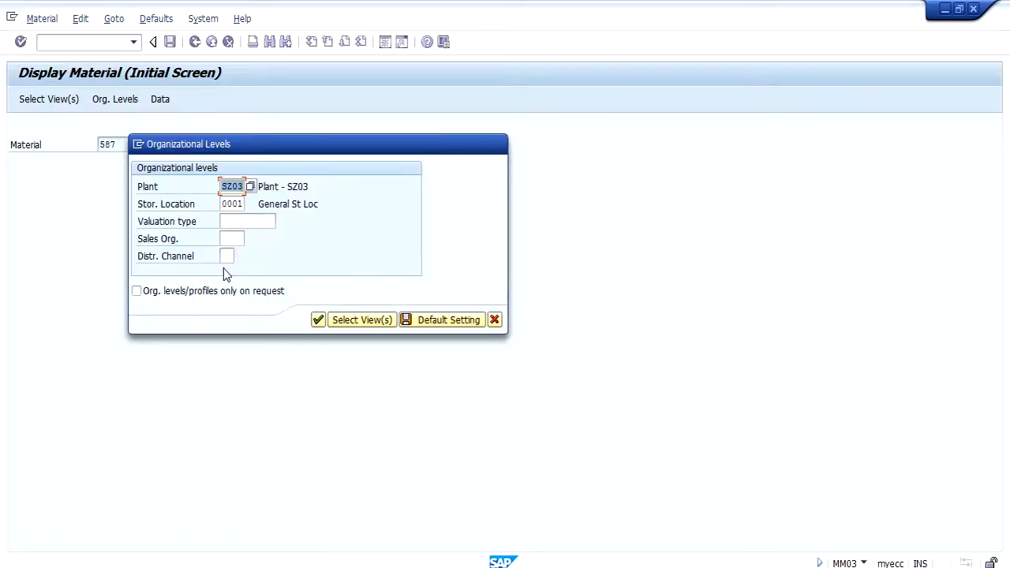
Step: Set the organizational levels for material 587 to plant SZ01, sales organization SZ01 and distribution channel 10
key("BackSpace")
left_click(232, 201)
left_click(232, 238)
key("BackSpace")
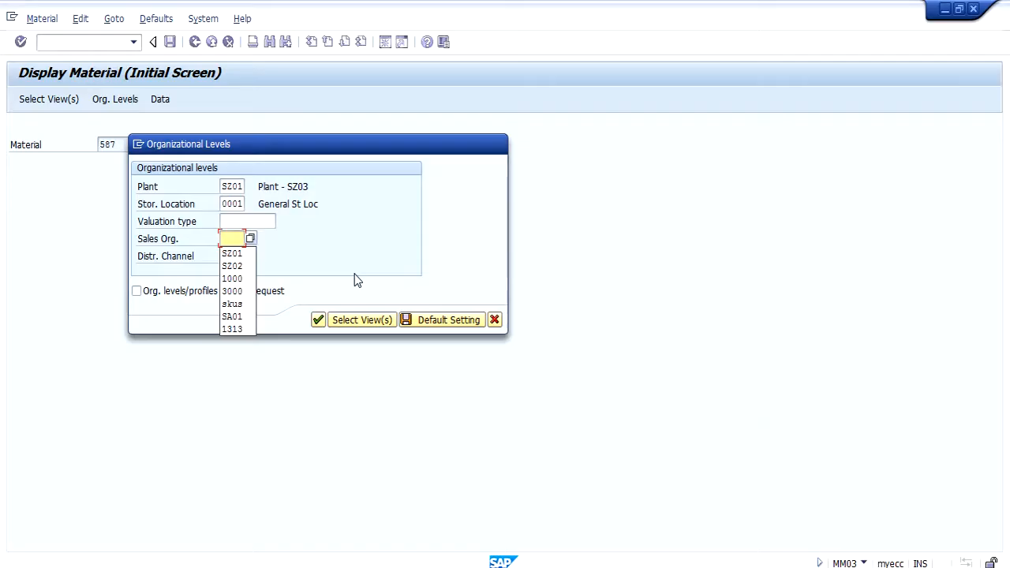
key("Down")
key("Tab")
key("BackSpace")
key("Down")
key("Return")
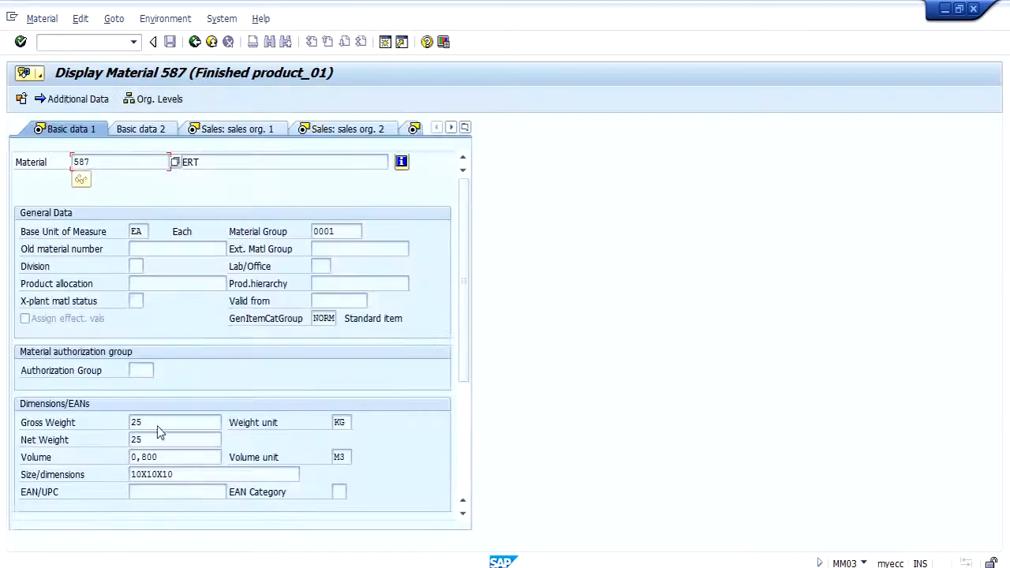
Step: Examine the material number, gross weight and volume in the basic data of finished product 587
left_click_drag(151, 442, 110, 453)
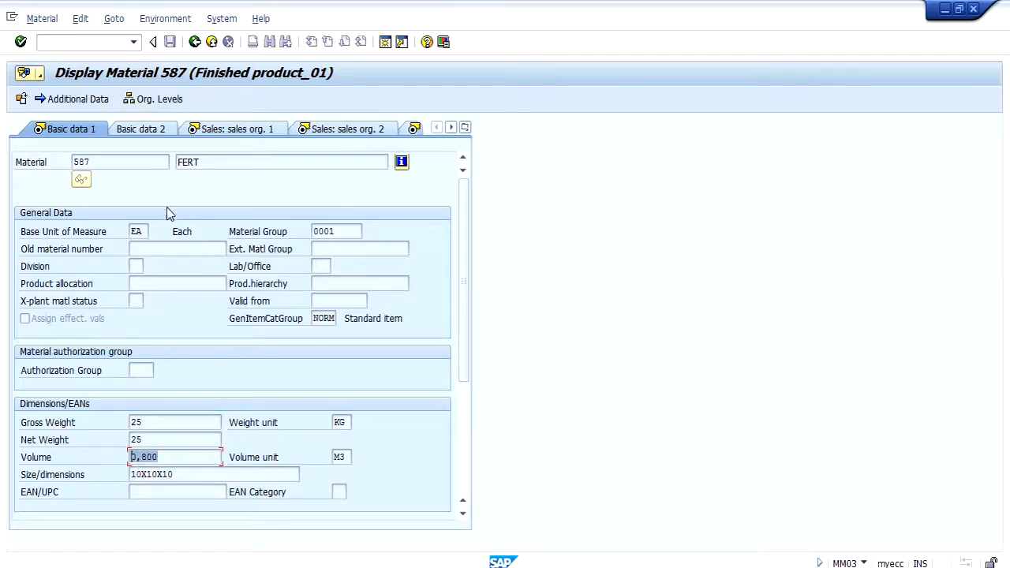
left_click_drag(169, 162, 55, 164)
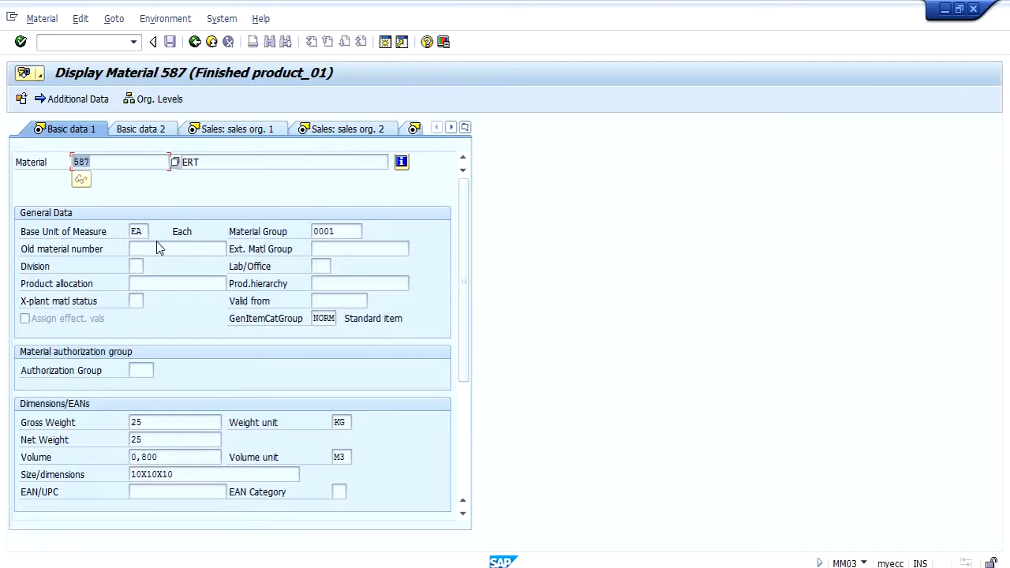
left_click_drag(165, 425, 136, 441)
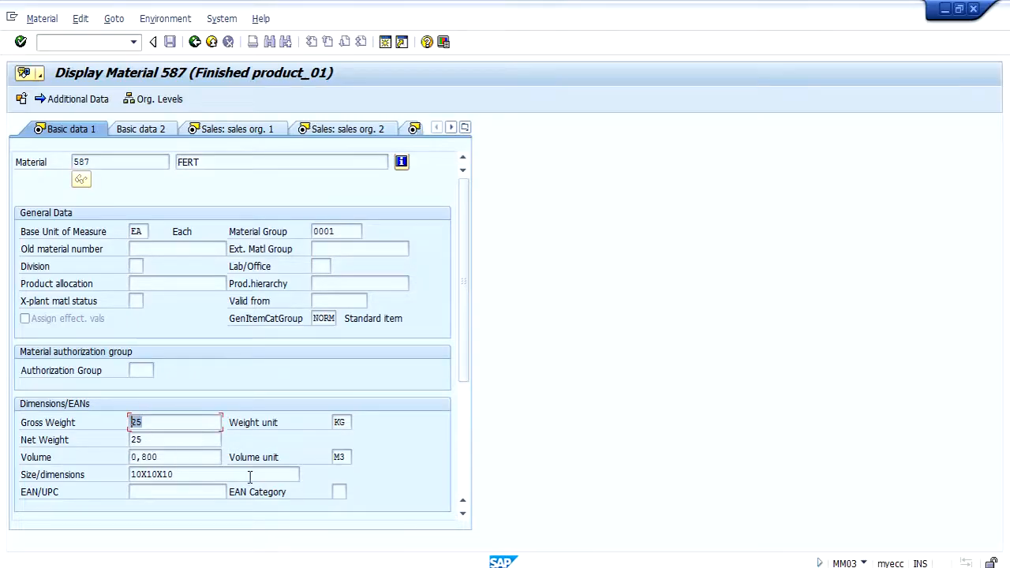
left_click_drag(194, 460, 82, 460)
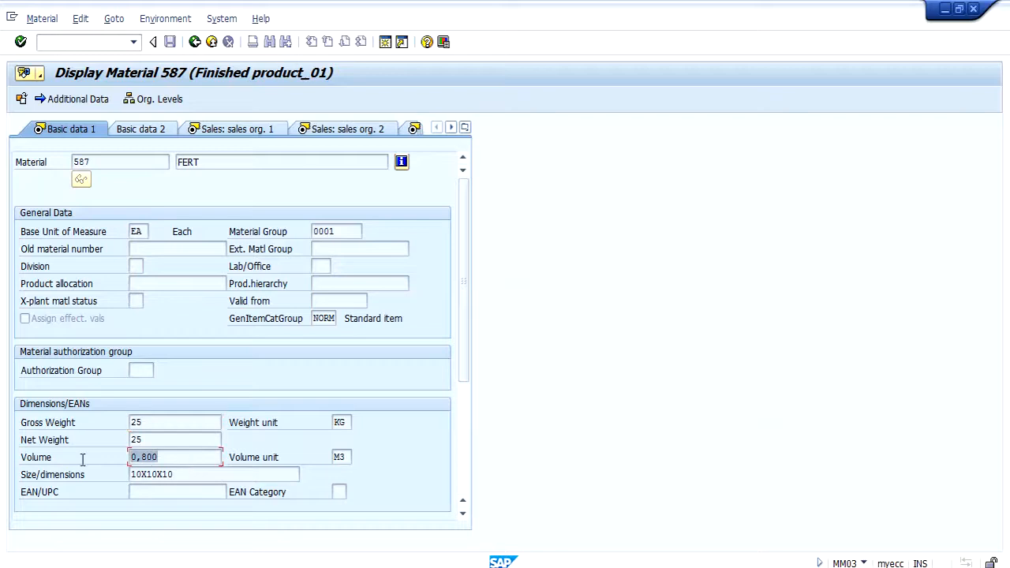
left_click(164, 462)
left_click_drag(169, 162, 55, 165)
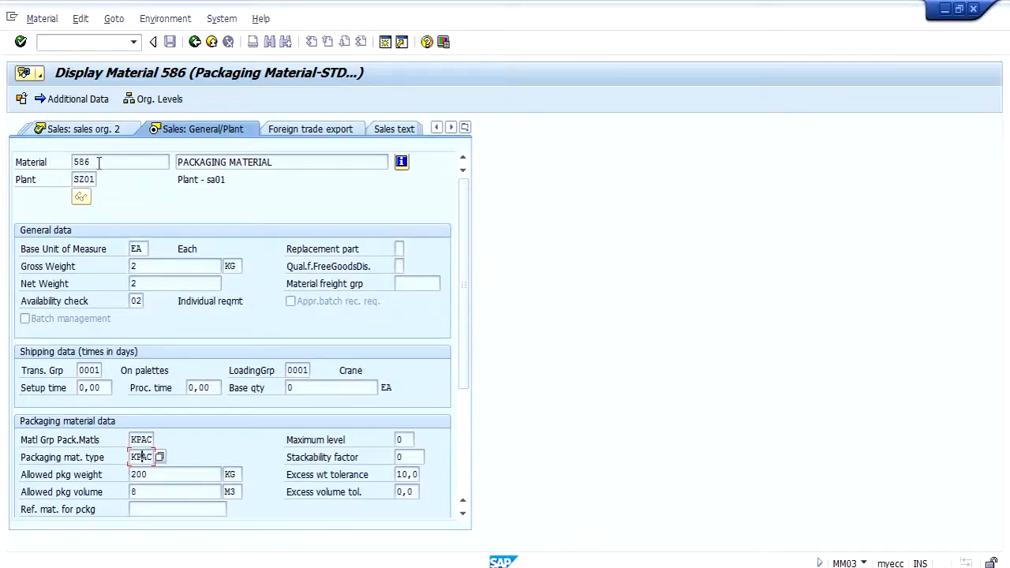
double_click(99, 162)
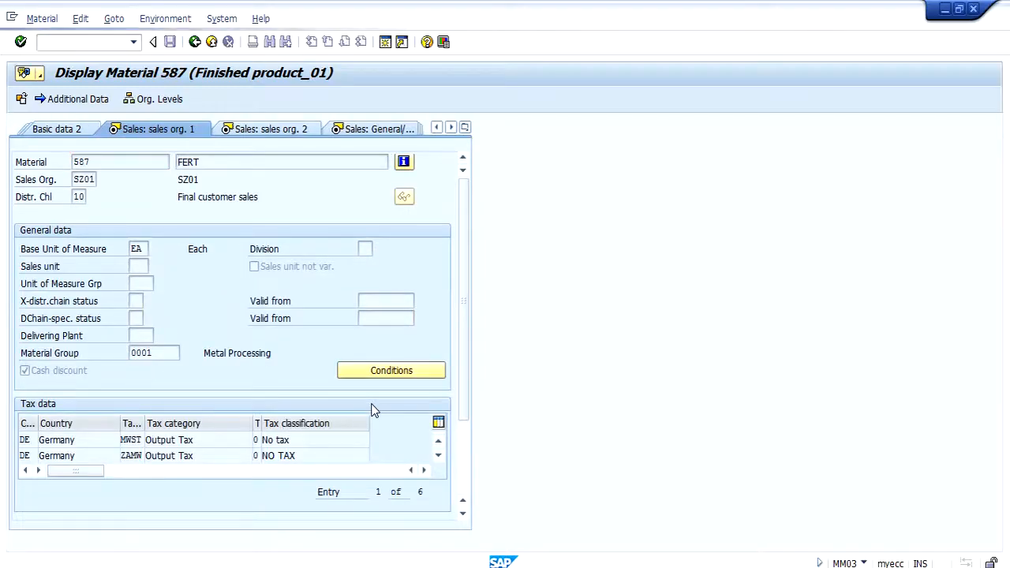
Step: Go through the sales views of material 587 and check its material group for packaging materials in the General/Plant data
key("Return")
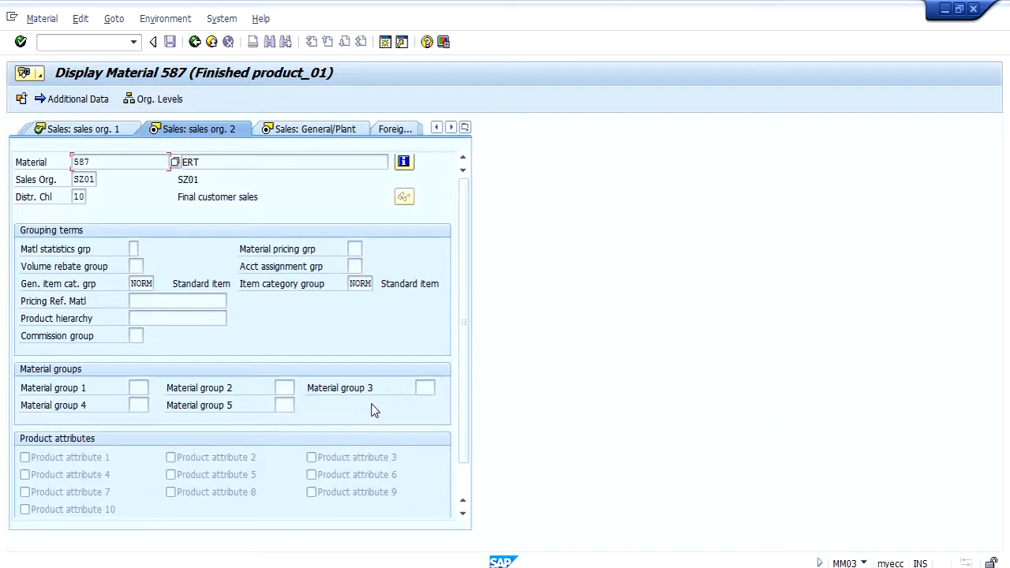
key("Return")
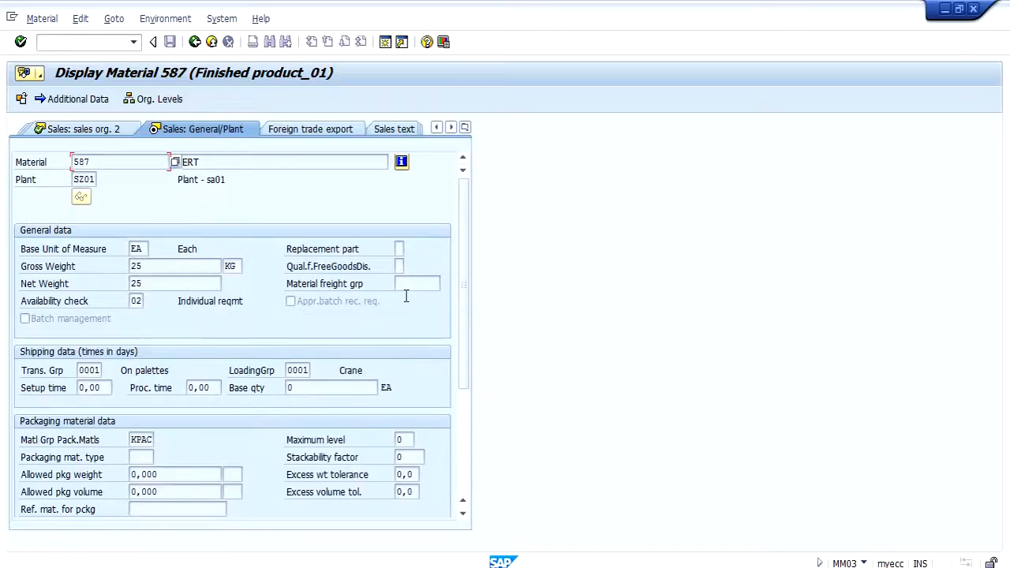
double_click(134, 439)
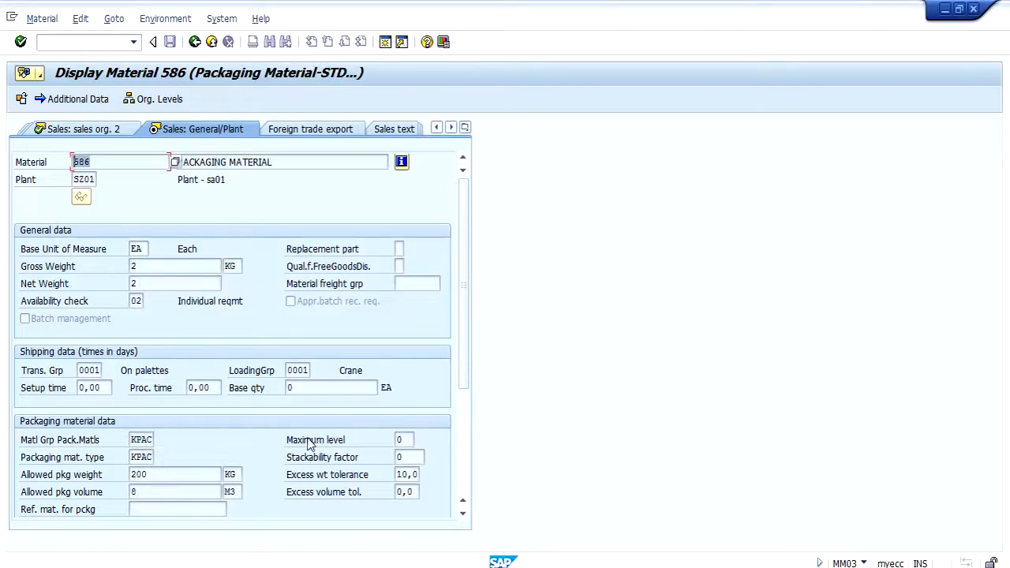
Step: Return to the session showing material 586 and examine its allowed packaging weight and allowed packaging volume
double_click(166, 475)
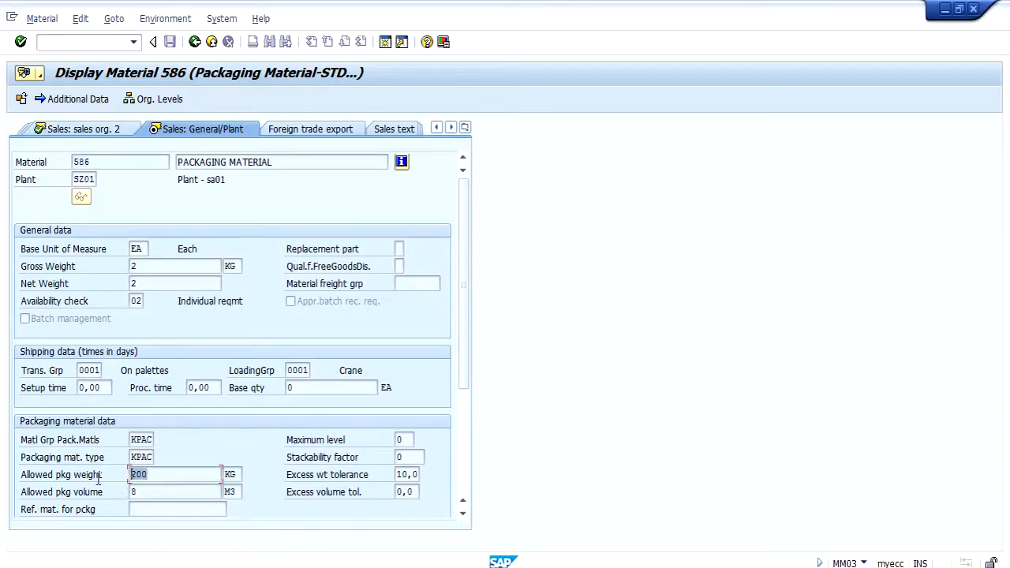
double_click(158, 493)
left_click_drag(158, 474, 85, 468)
mouse_move(149, 490)
left_mouse_down()
mouse_move(126, 487)
mouse_move(139, 479)
left_mouse_up()
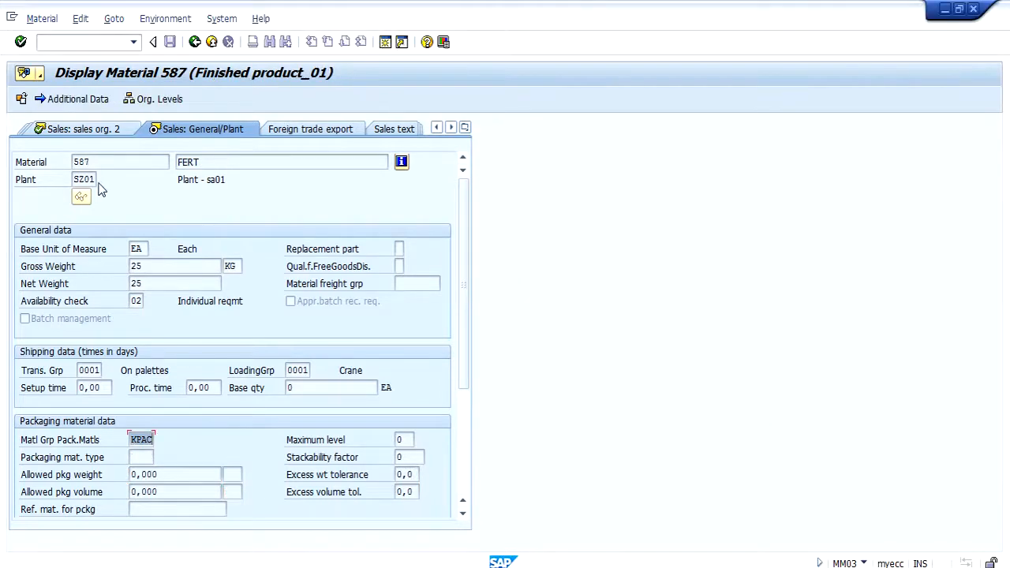
left_click_drag(97, 162, 47, 162)
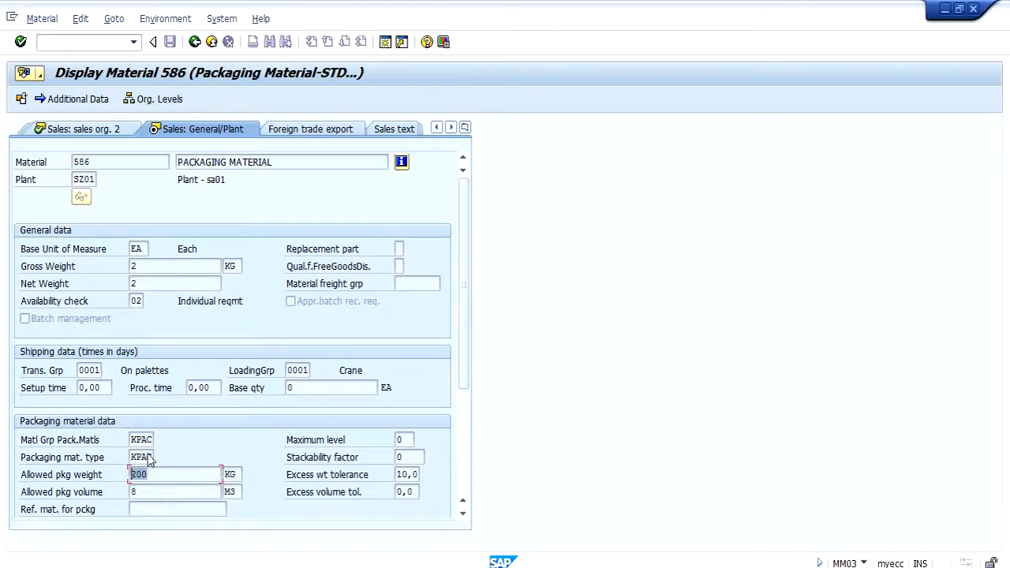
left_click(158, 492)
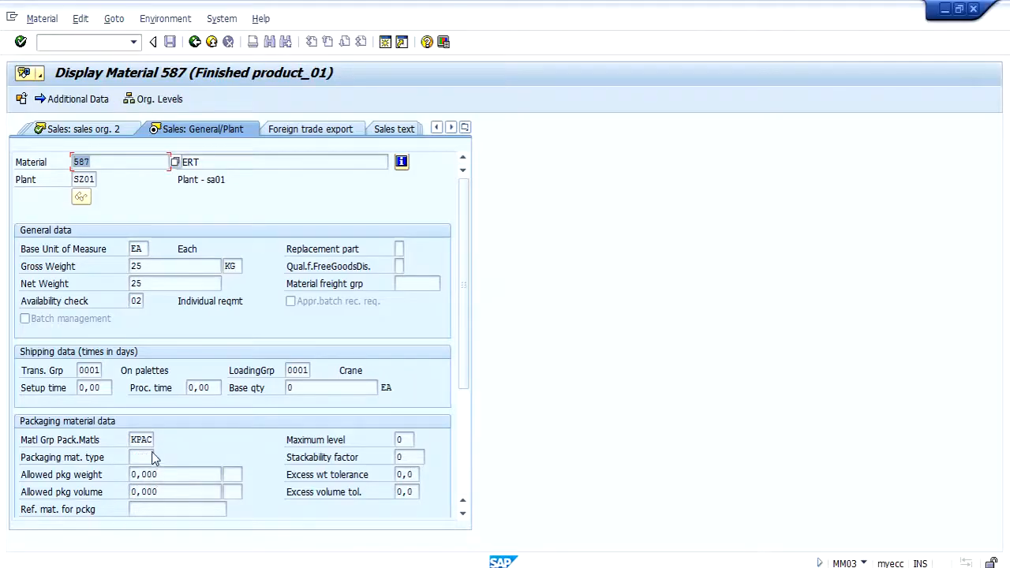
Step: Open transaction ME21N in a new session from the material 587 display to create a purchase order
left_click(114, 44)
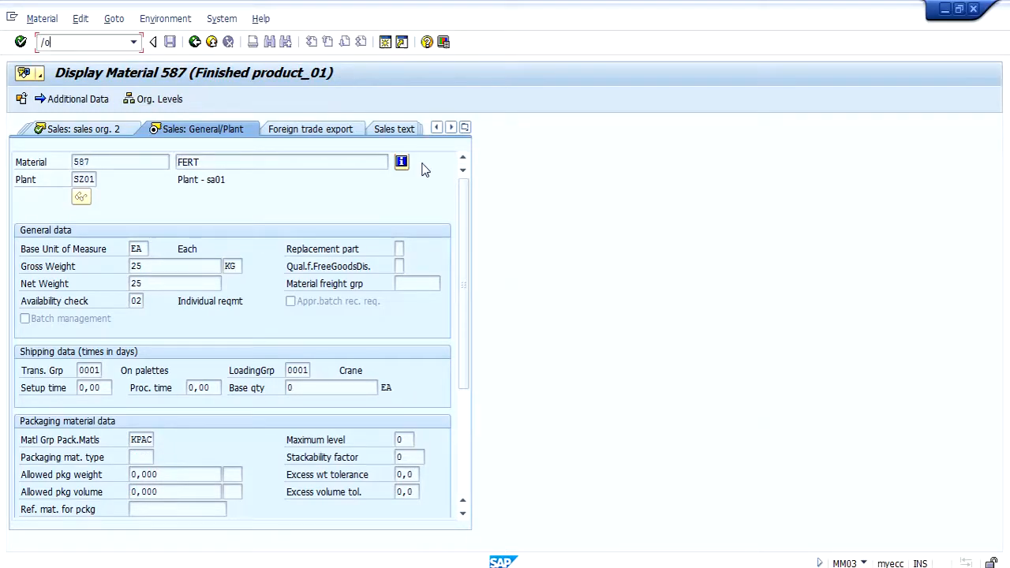
type("/ome21n")
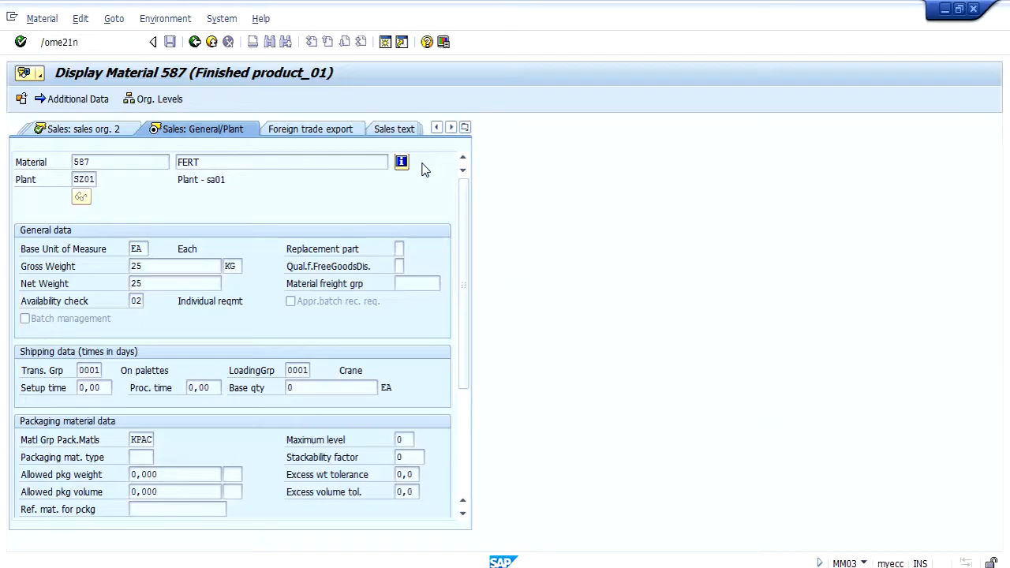
key("Return")
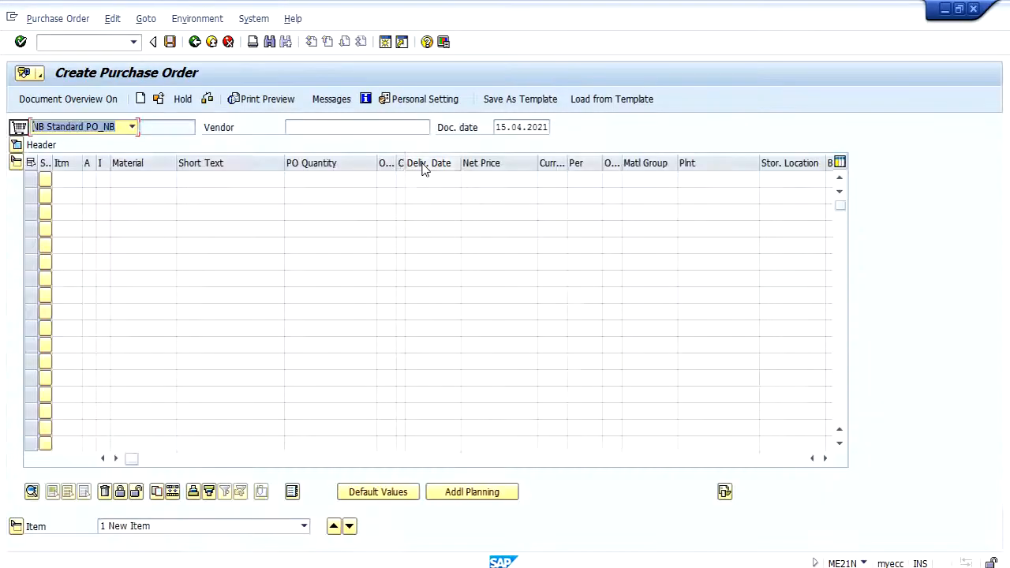
Step: Enter the purchase order number noted in the HU Test case file as the new order's purchasing document reference, with item 10
left_click(328, 132)
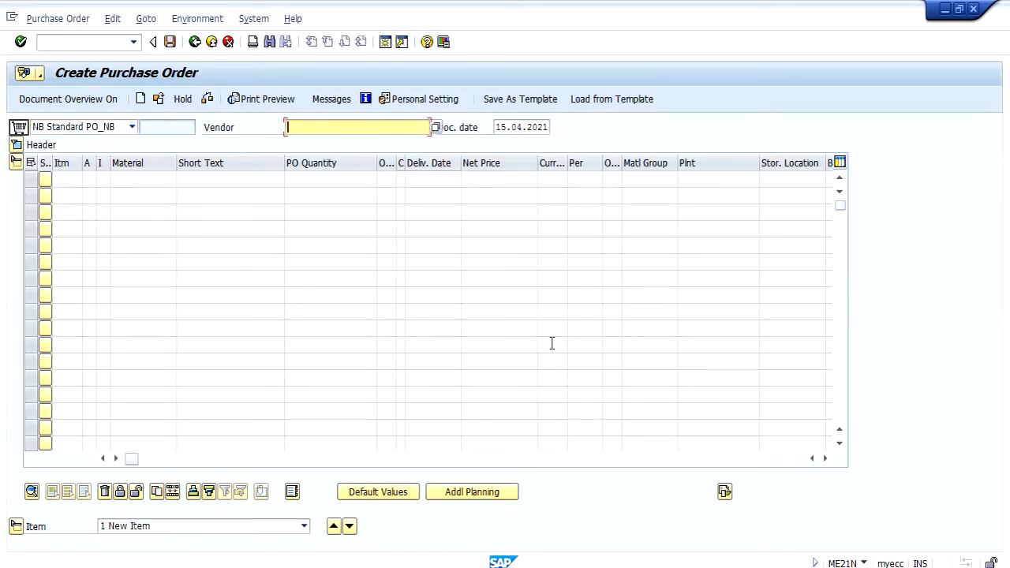
key("alt+Tab")
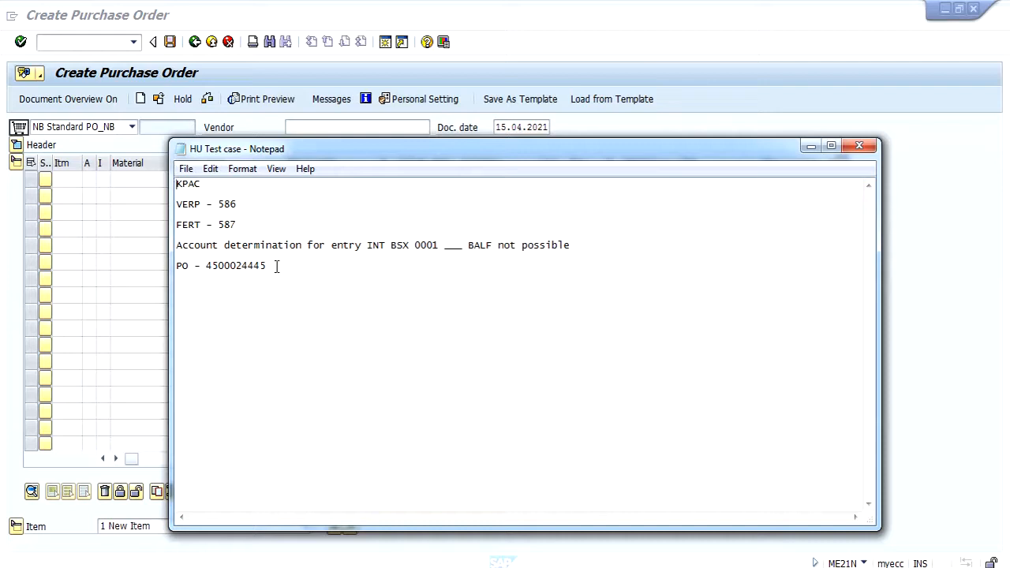
left_click_drag(276, 265, 209, 265)
key("ctrl+c")
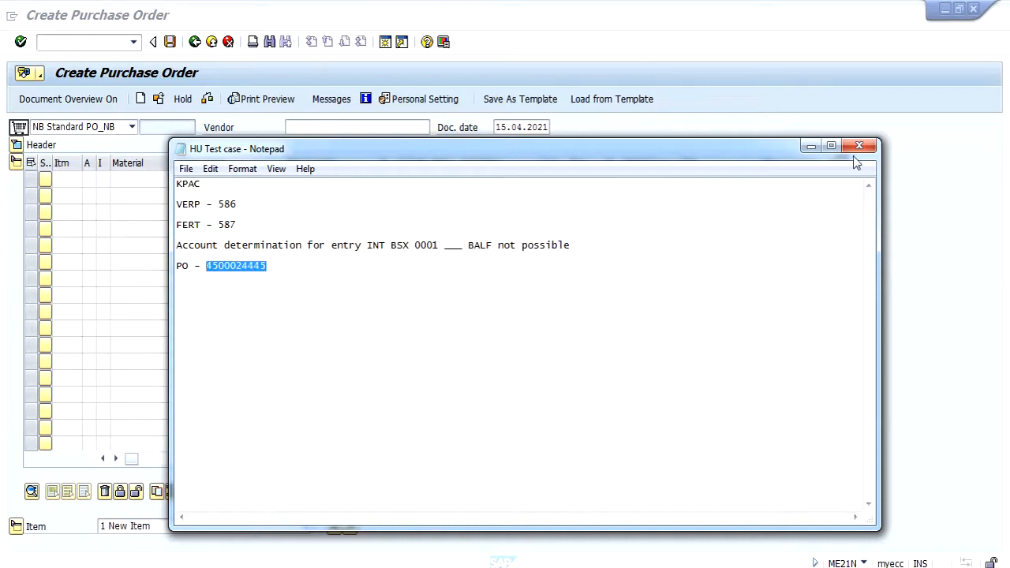
left_click(811, 146)
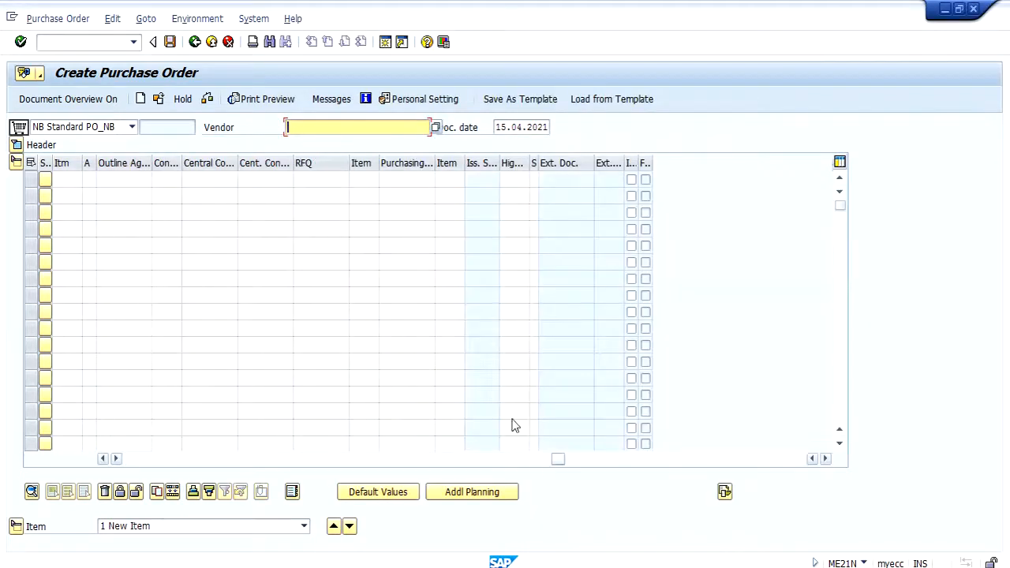
left_click(421, 178)
key("ctrl+v")
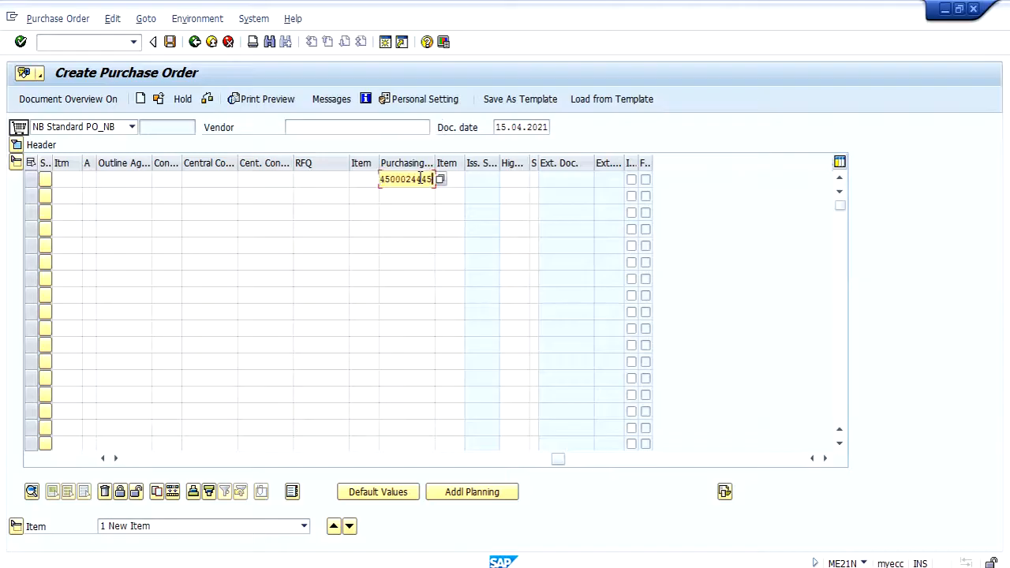
key("Tab")
type("10")
key("Return")
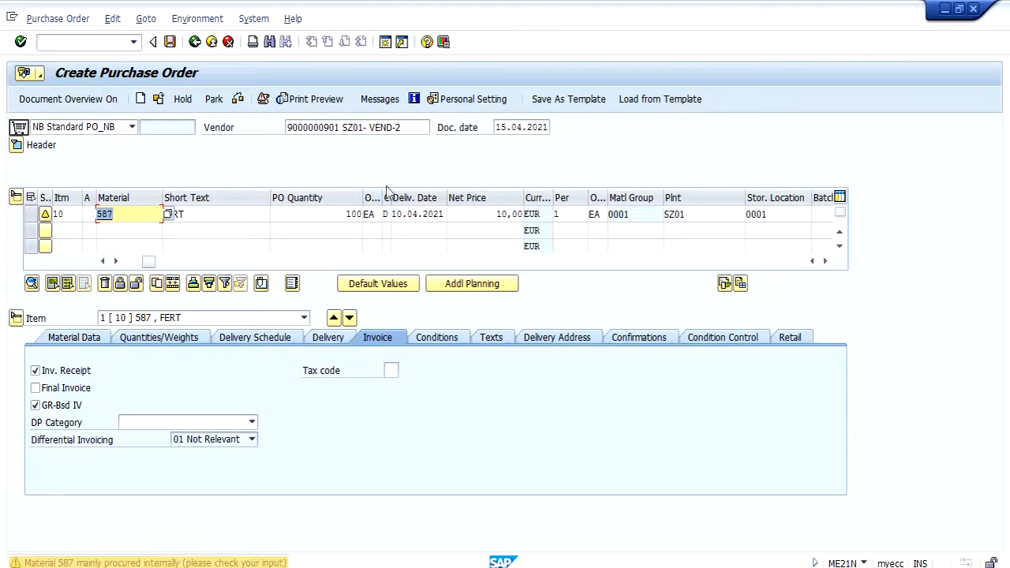
Step: Set the delivery date of item 10 to 15.04.2021 and save the purchase order
left_click(402, 211)
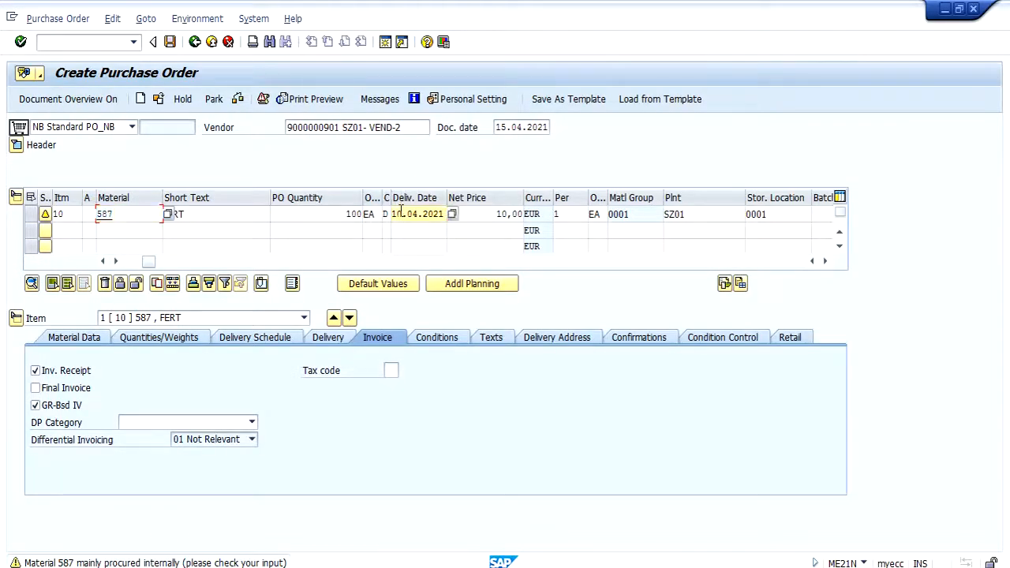
key("BackSpace")
type("5")
key("Return")
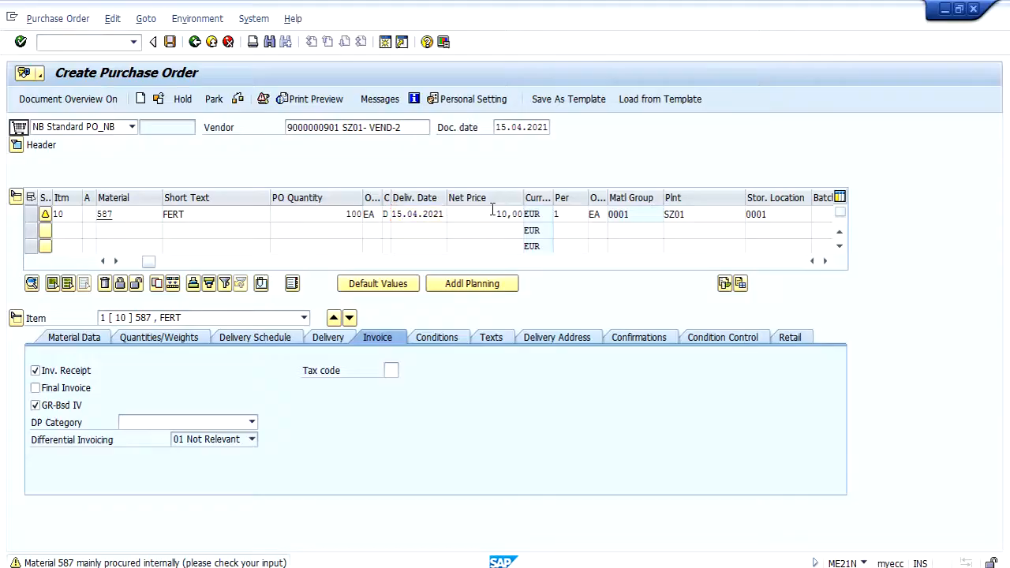
left_click(169, 44)
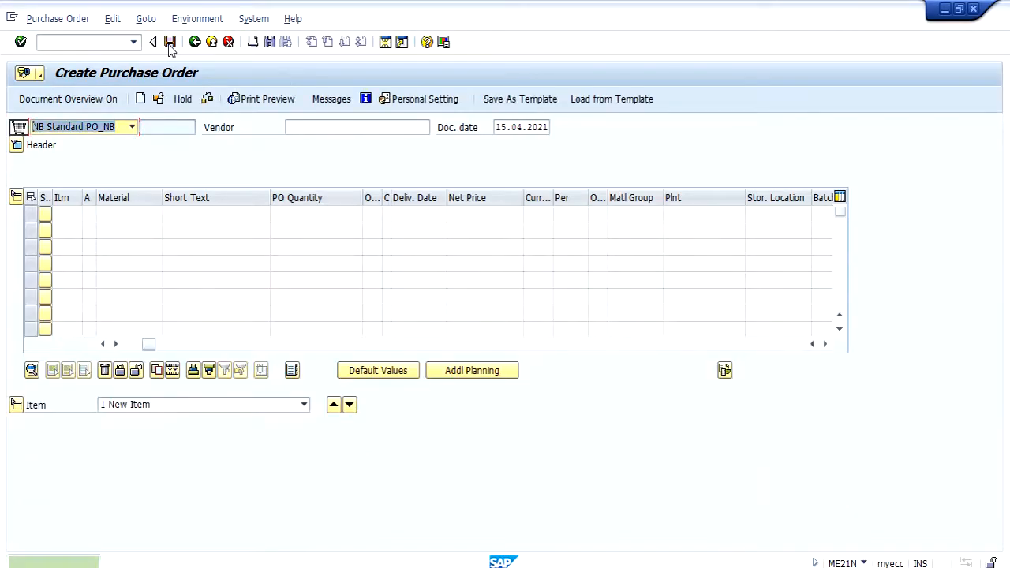
Step: Display the newly created purchase order and check the confirmation control of item 10
left_click(157, 101)
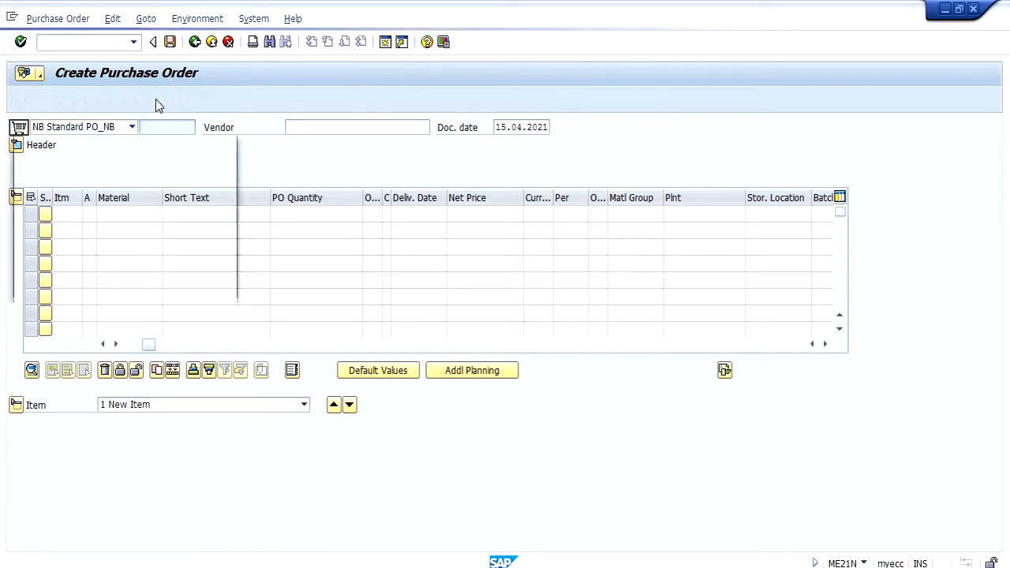
key("Return")
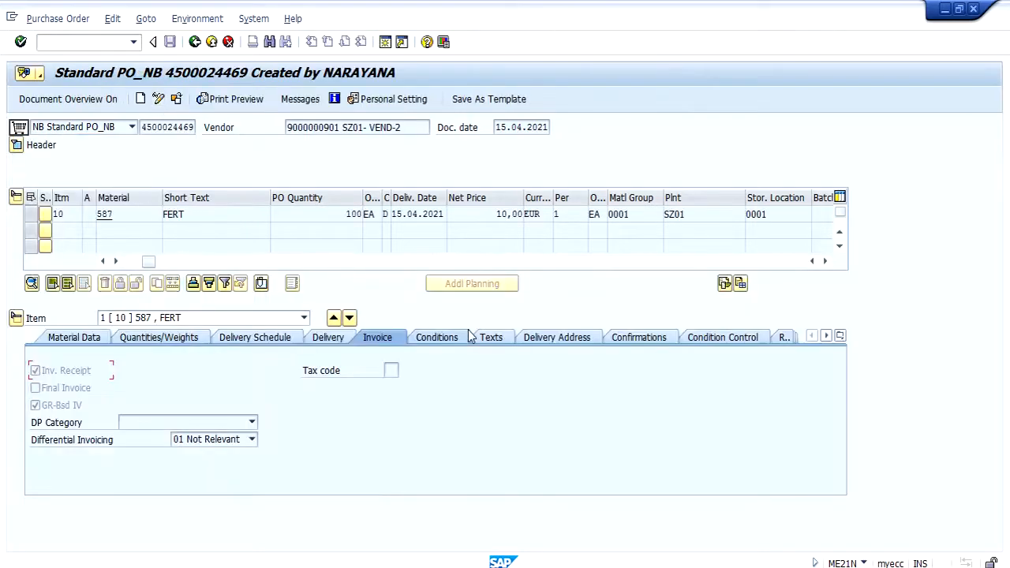
left_click(635, 338)
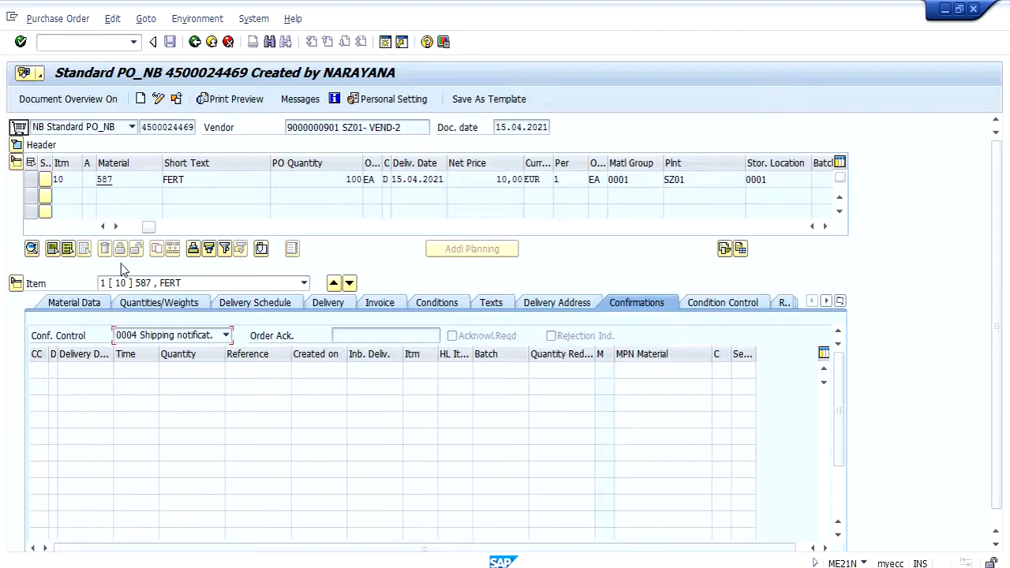
Step: Open transaction VL31N in a new session and try to create an inbound delivery for the new purchase order
left_click_drag(142, 127, 196, 127)
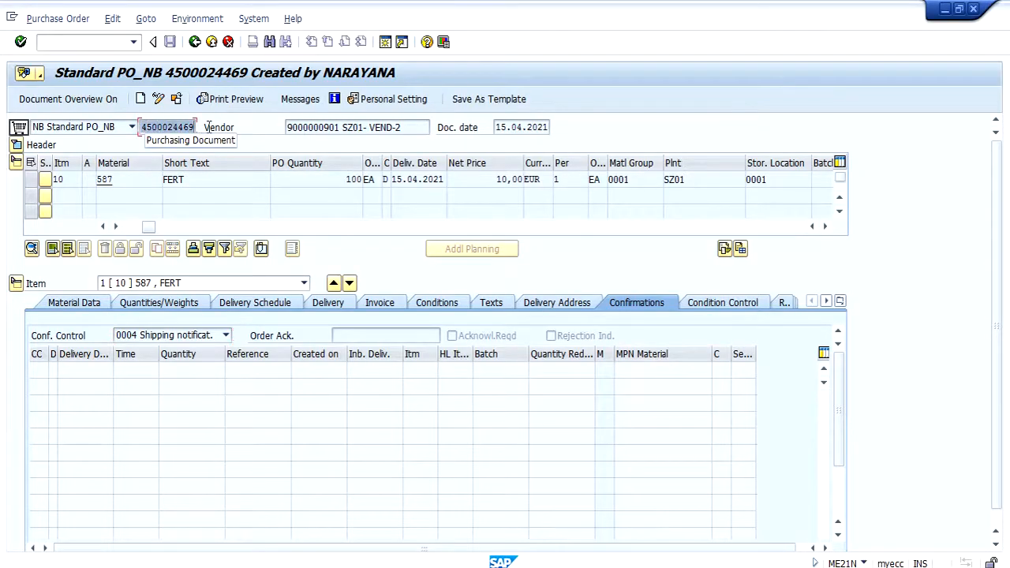
left_click(85, 41)
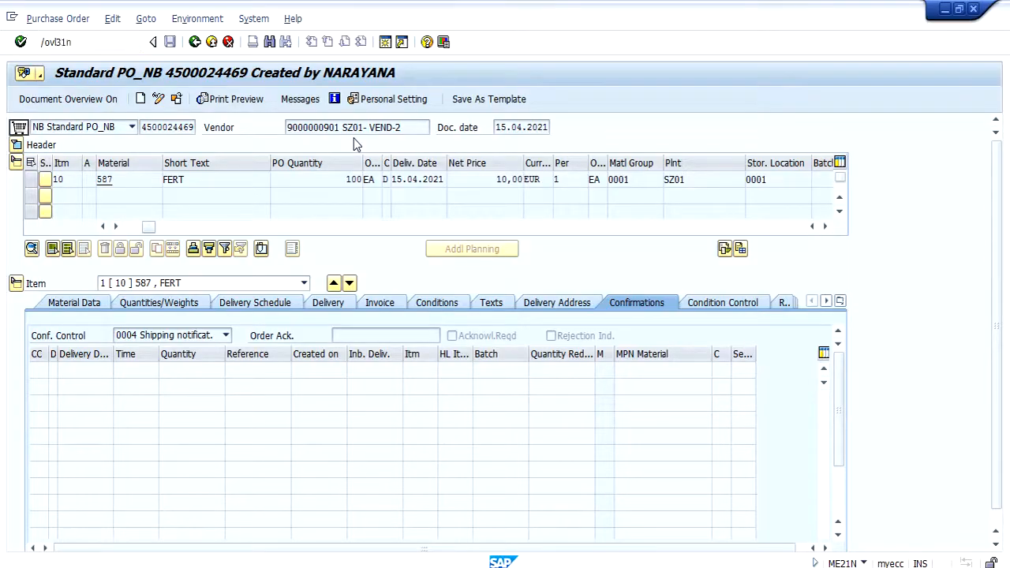
key("Return")
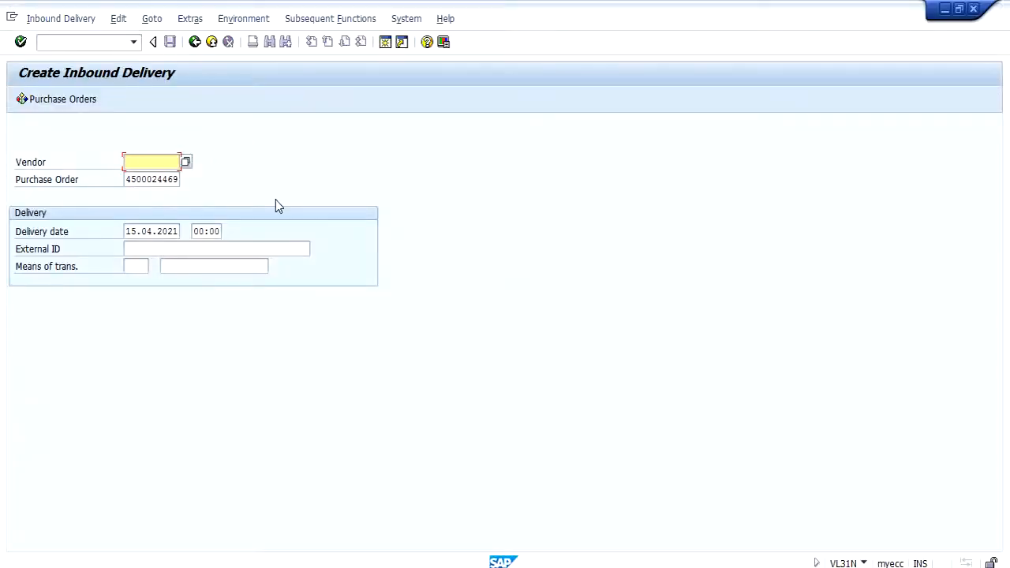
key("alt+Tab")
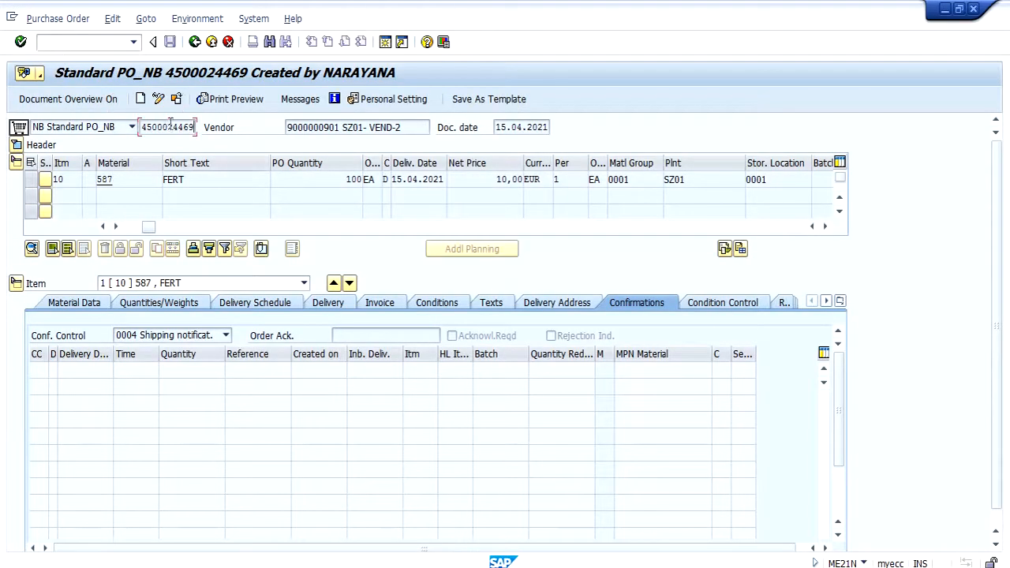
key("alt+Tab")
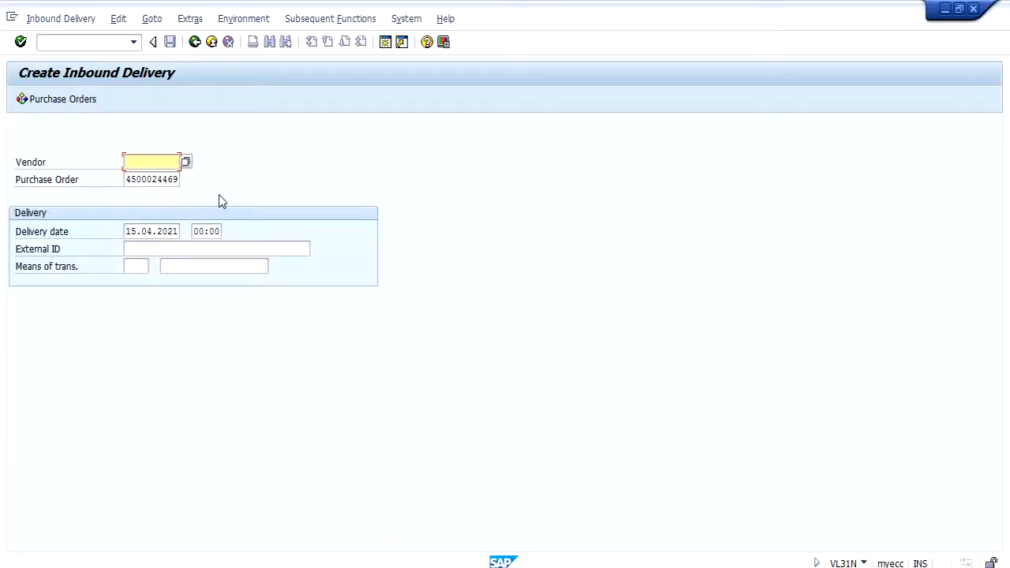
left_click(207, 249)
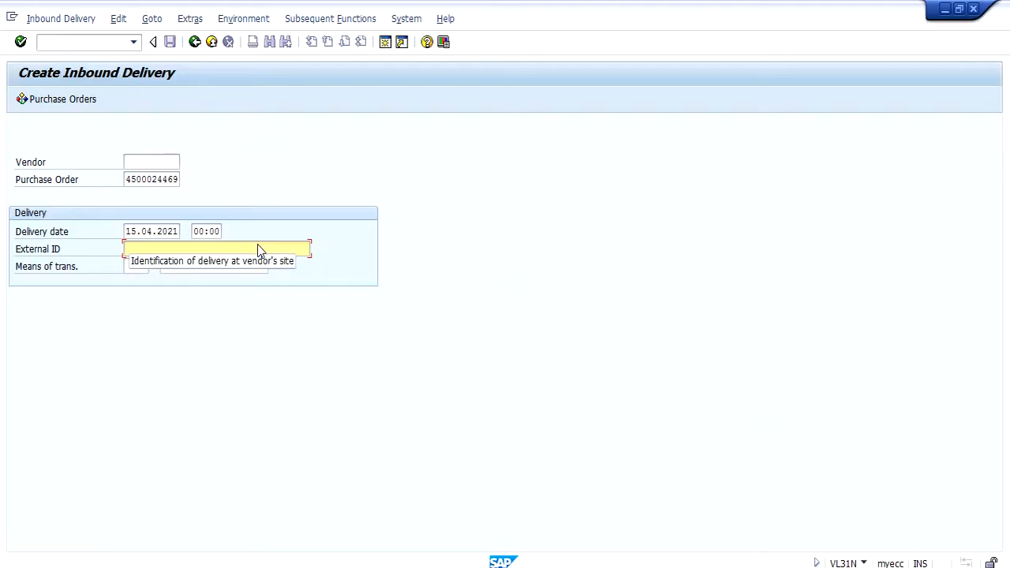
key("Return")
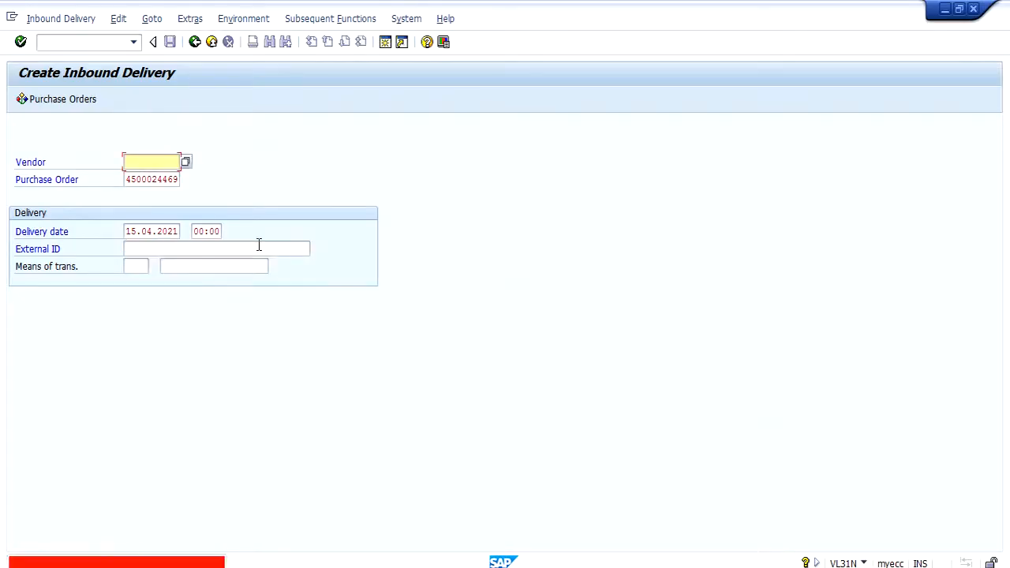
Step: Display the new purchase order's header status, copy its number and open transaction ME29N in a new session
key("alt+Tab")
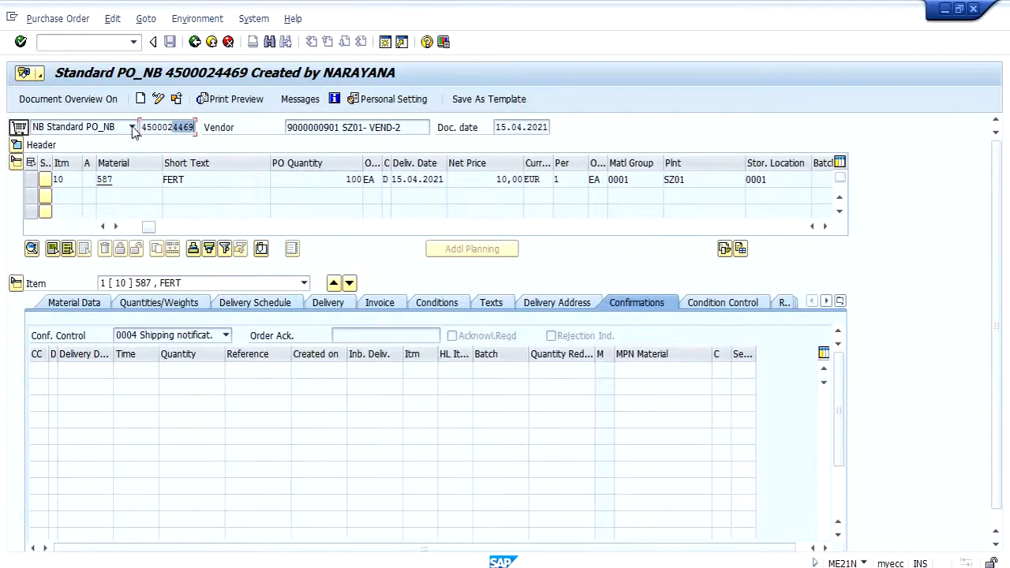
left_click(22, 145)
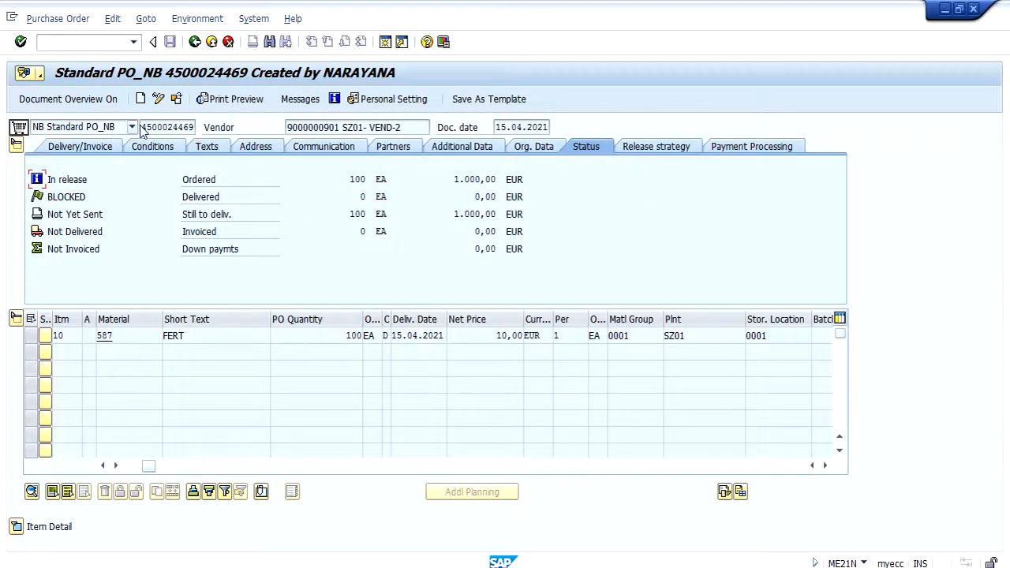
left_click_drag(143, 127, 237, 128)
key("ctrl+c")
key("Return")
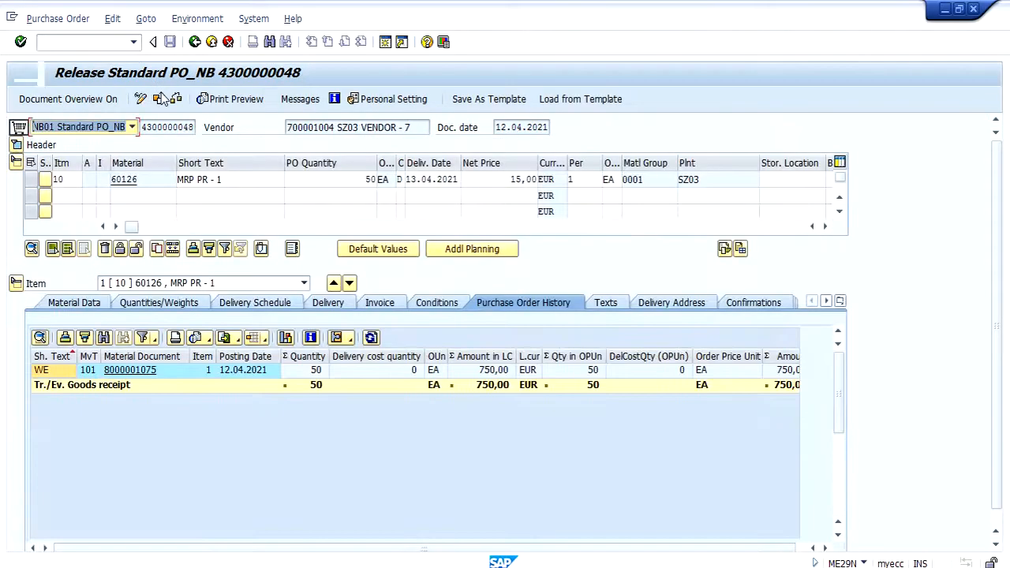
Step: Load the new purchase order in the release transaction using its copied number
left_click(160, 98)
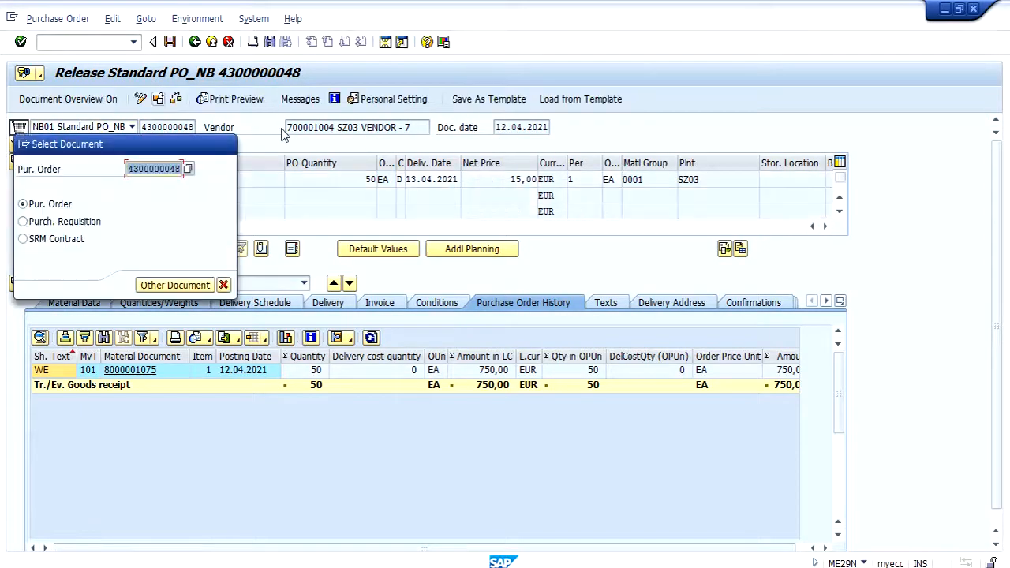
key("ctrl+v")
key("Return")
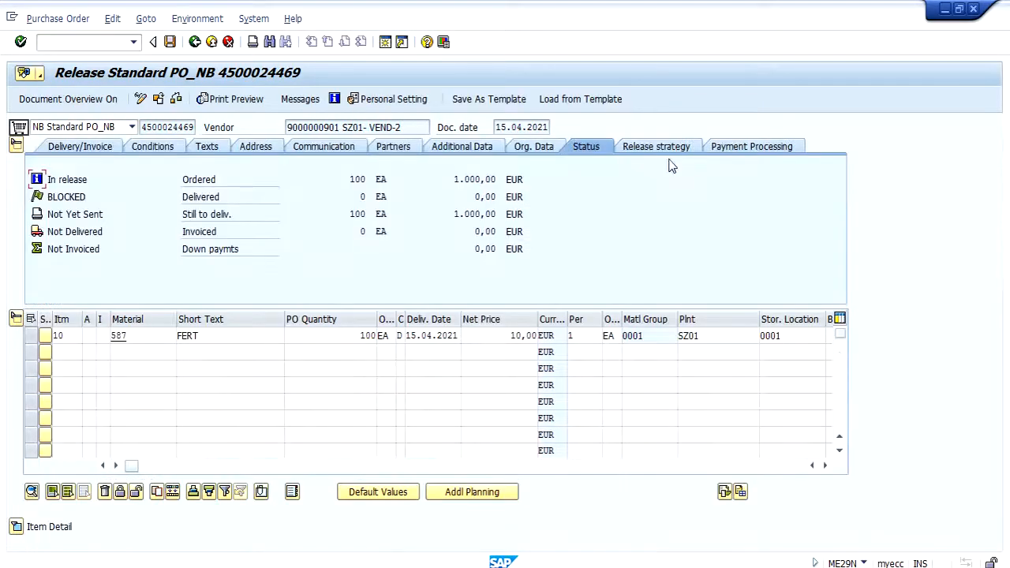
Step: Release the purchase order at S1 Level 1 and S2 Level 2 of its release strategy, and save it
left_click(661, 147)
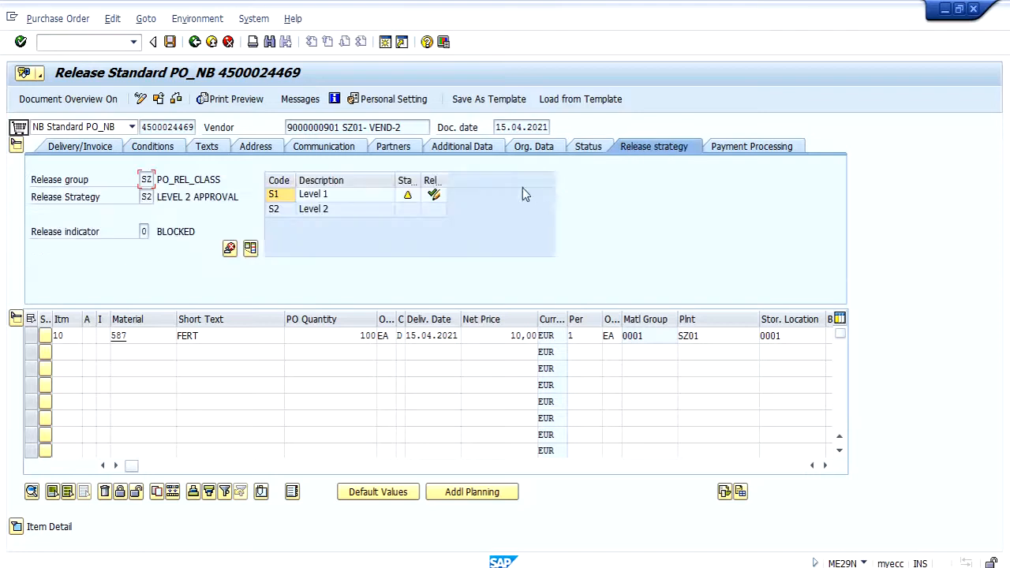
left_click(434, 195)
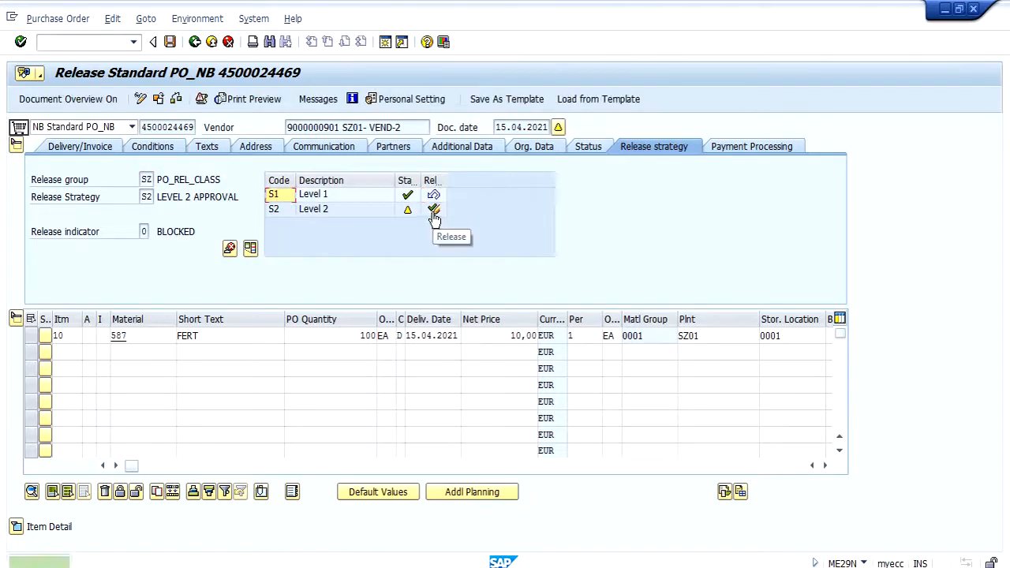
left_click(433, 209)
left_click(169, 45)
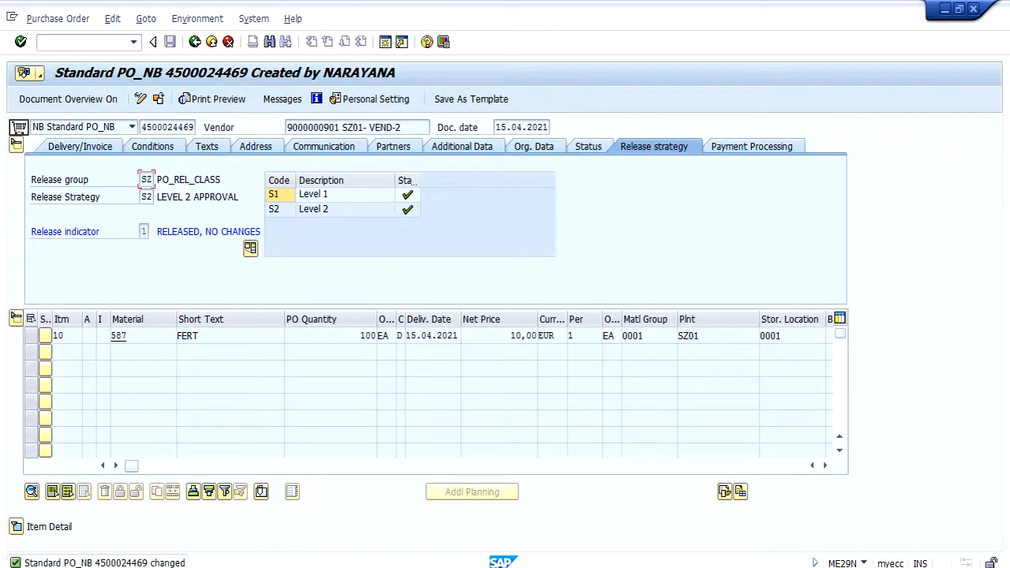
Step: Return to the inbound delivery session, restart transaction VL31N and create the delivery for the released purchase order
left_click(347, 566)
left_click(867, 517)
left_click(111, 40)
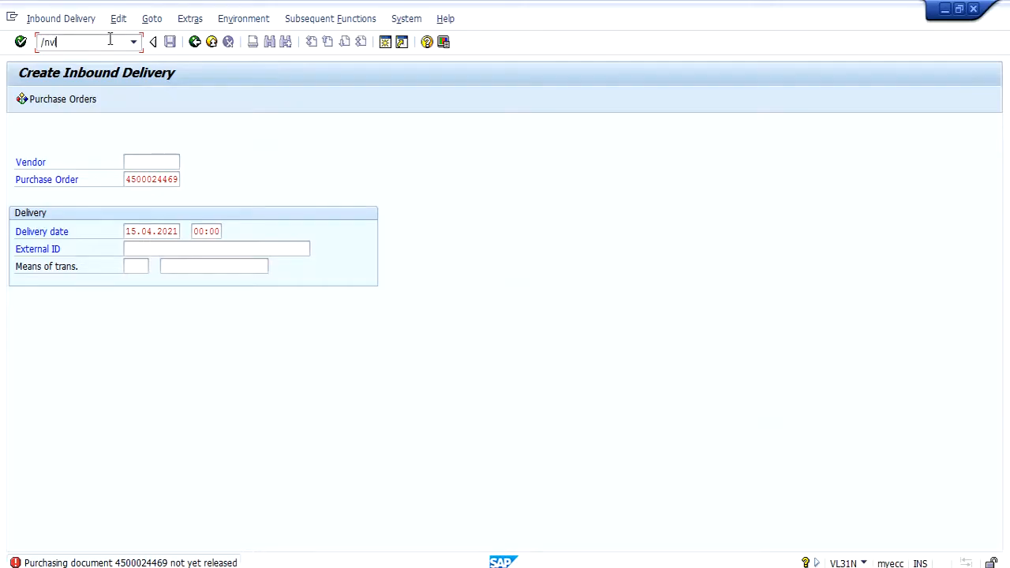
type("/nvl31n")
key("Return")
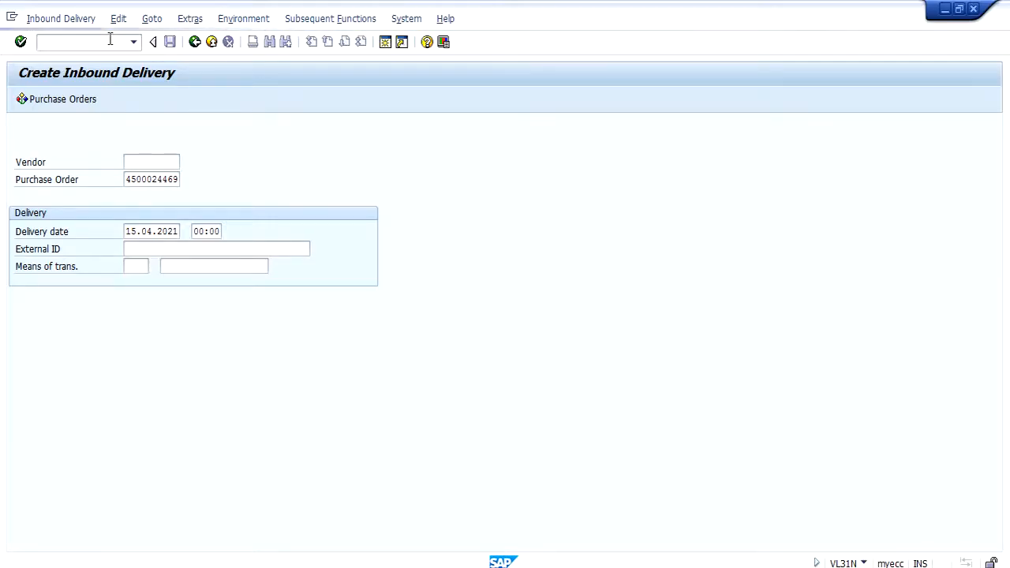
left_click(224, 303)
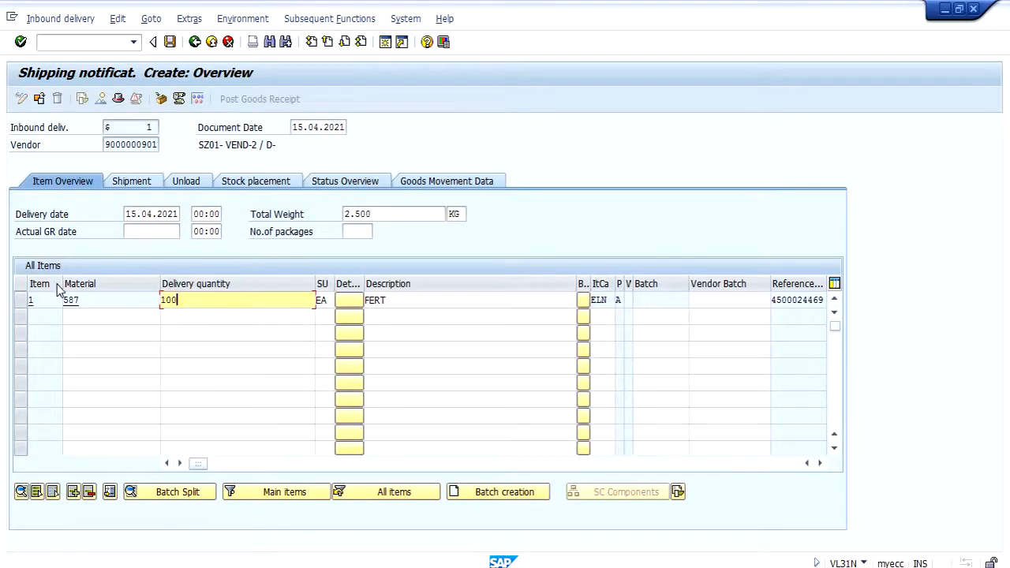
Step: Select item 1 of the inbound delivery and check its material and delivery quantity
left_click(22, 300)
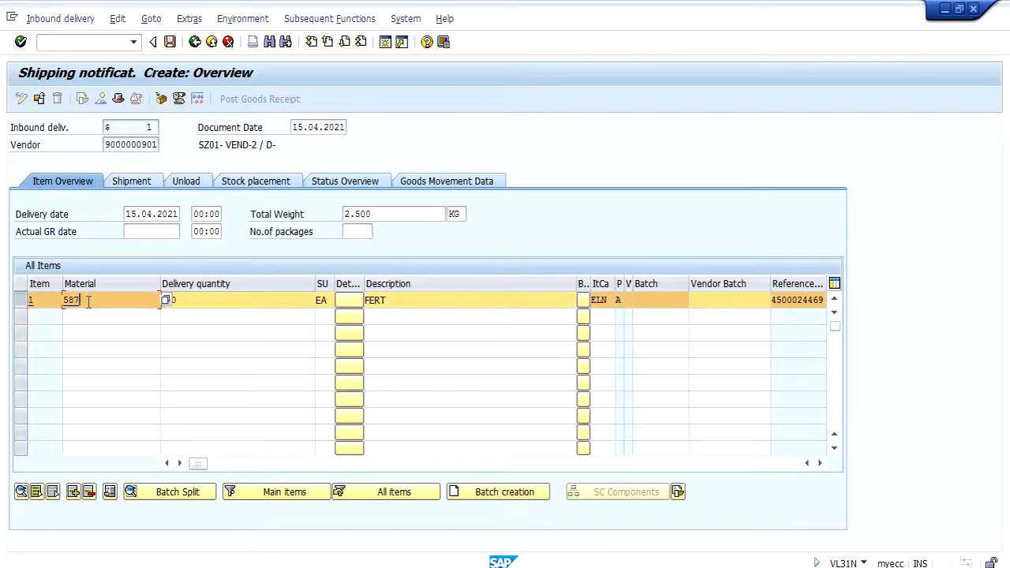
left_click_drag(83, 301, 46, 301)
left_click(193, 300)
type("100")
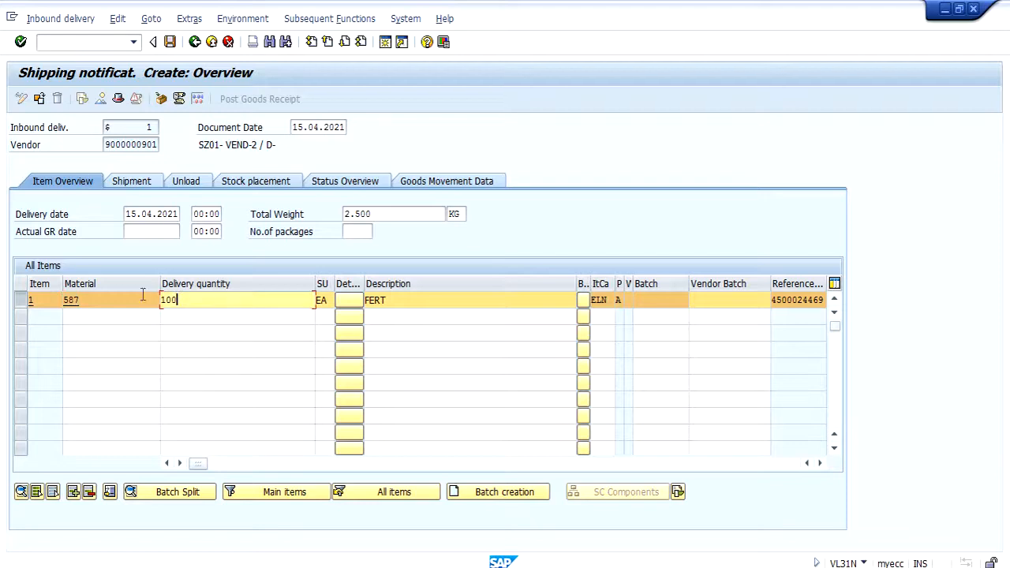
left_click_drag(87, 299, 45, 302)
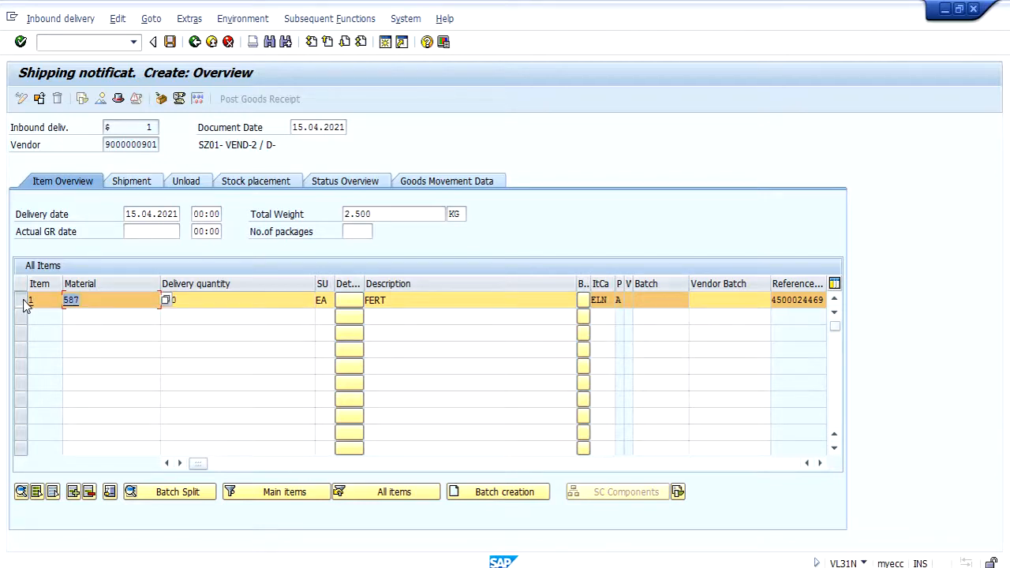
Step: Open packing for the inbound delivery and create a handling unit with packaging material 586
left_click(161, 103)
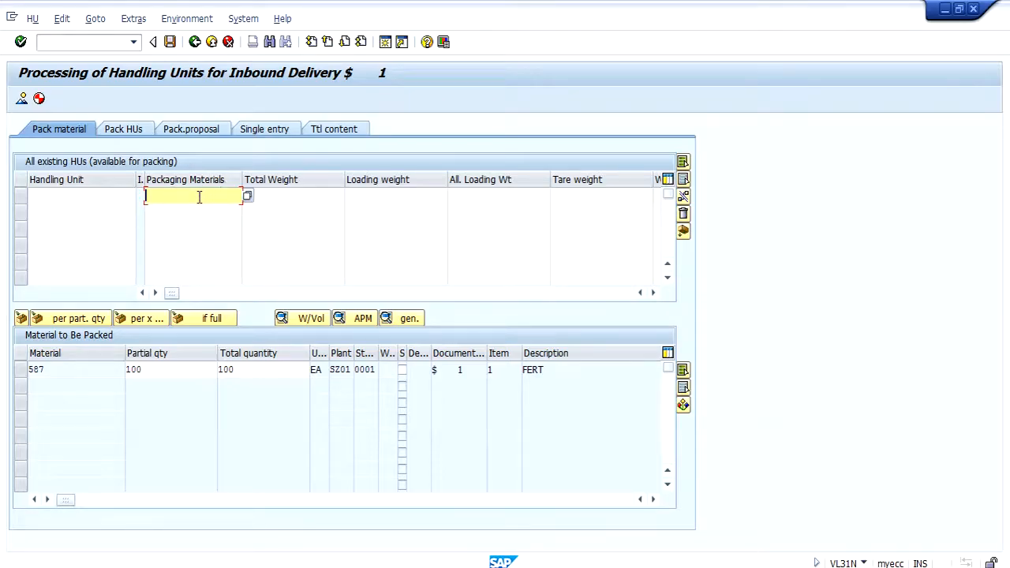
type("586")
key("Return")
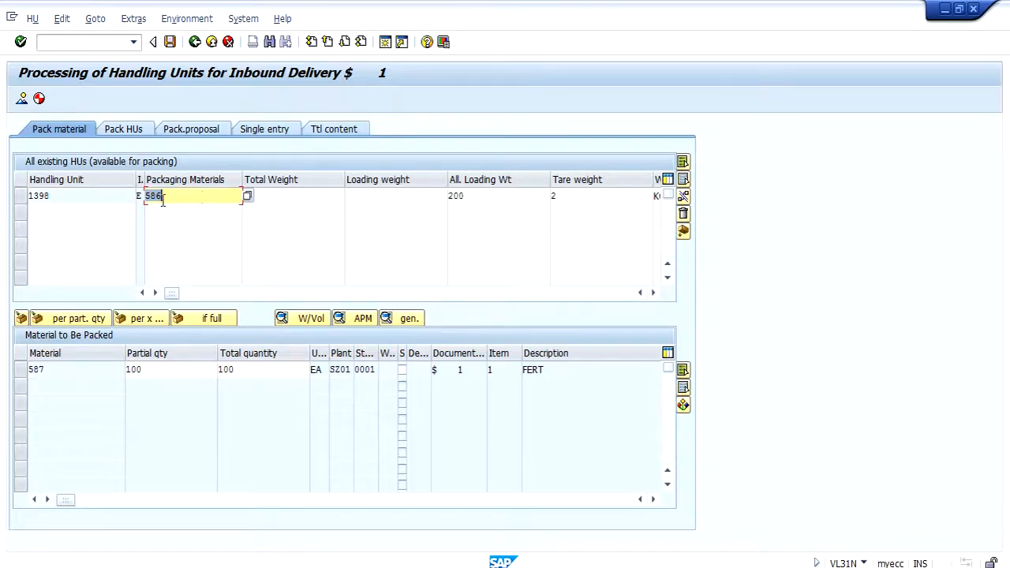
Step: Pack the 100 EA of material 587 using the first handling unit, creating new handling units of packaging material 586 whenever one is full
left_click(23, 196)
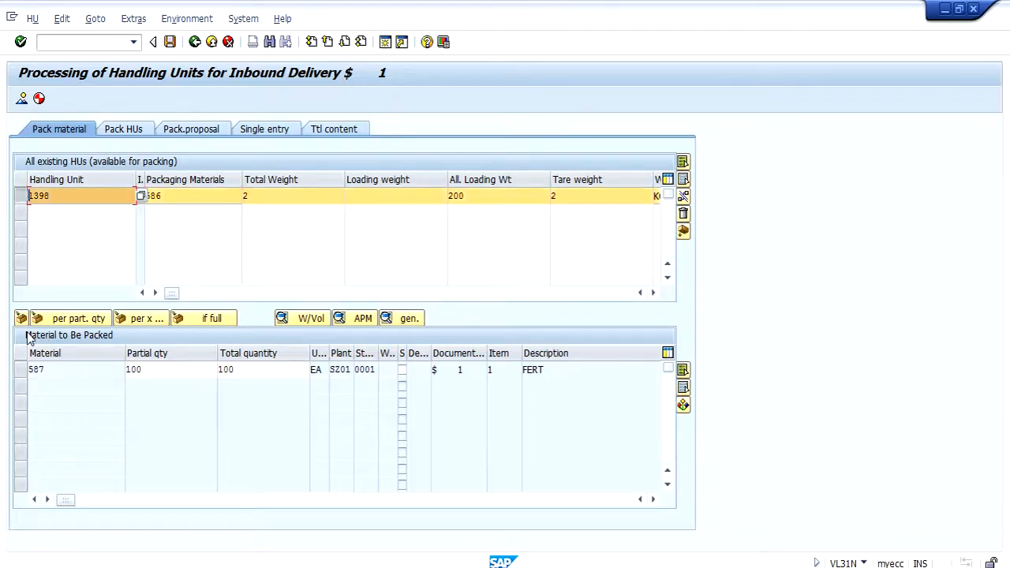
left_click(23, 376)
left_click(130, 369)
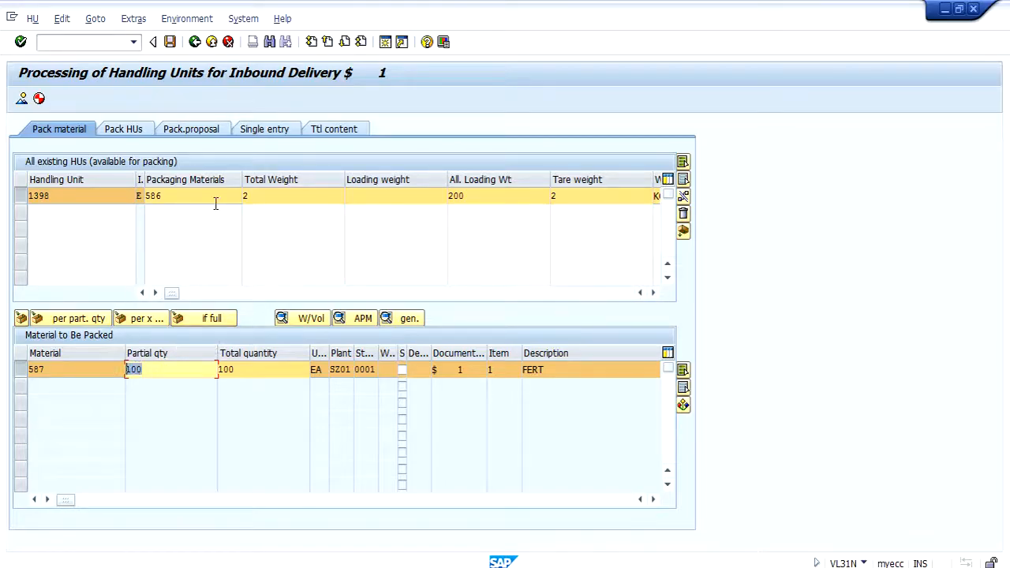
left_click(179, 204)
double_click(131, 369)
left_click(170, 196)
left_click_drag(171, 196, 146, 196)
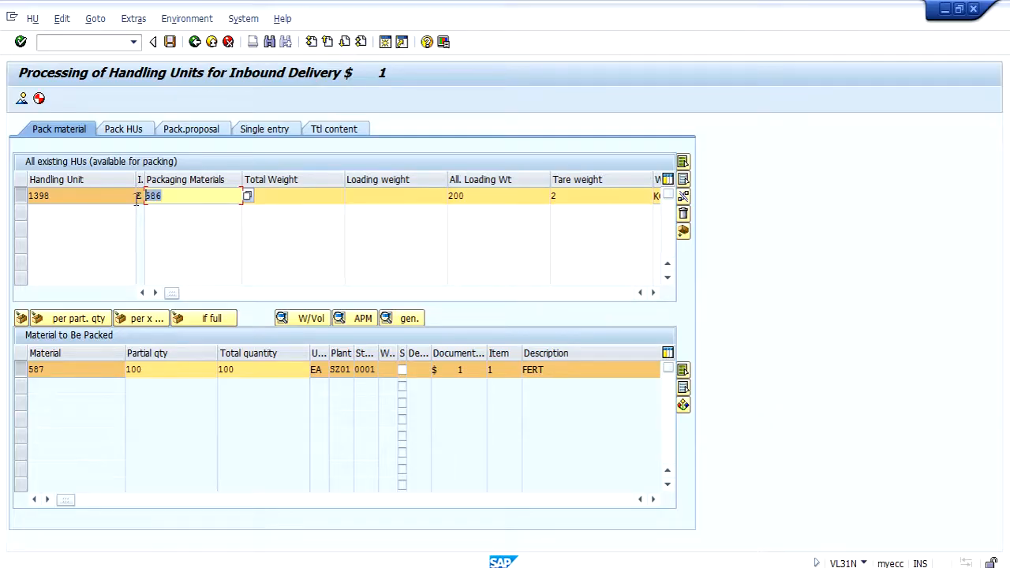
left_click(191, 317)
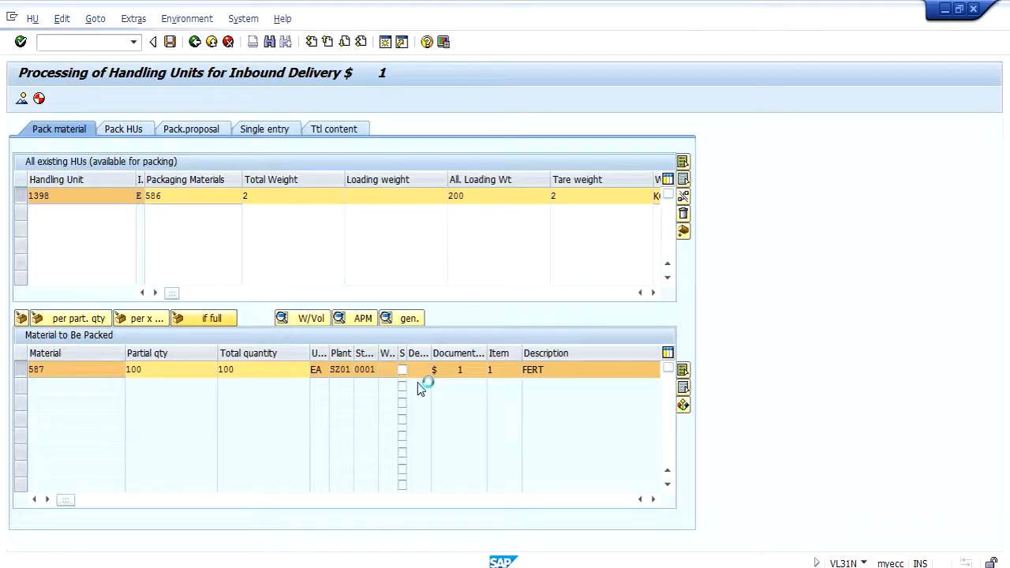
left_click(233, 245)
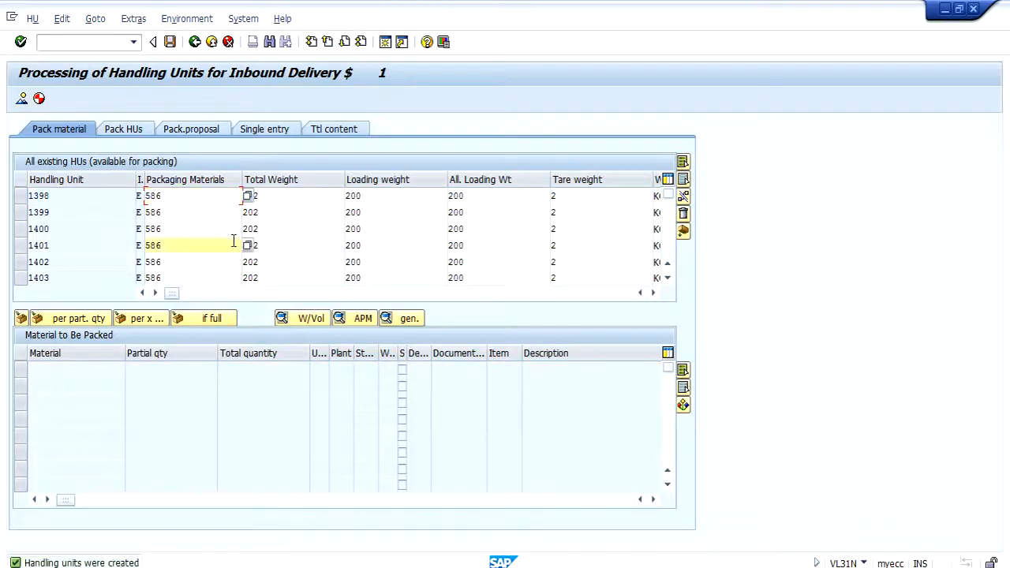
Step: Compare the first handling unit's loading weight with the allowed packaging weight in the material 586 display session
left_click(374, 196)
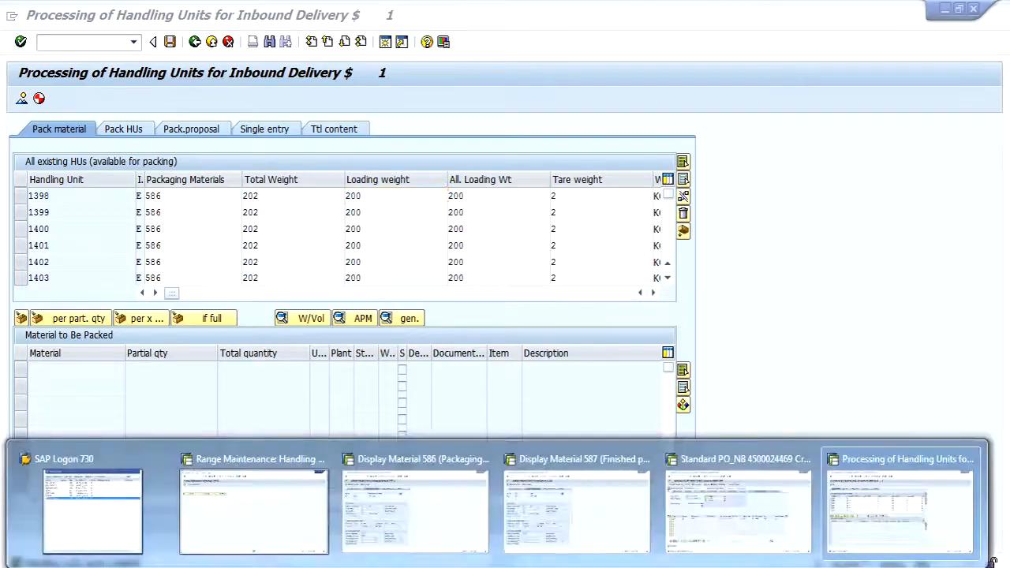
left_click(386, 514)
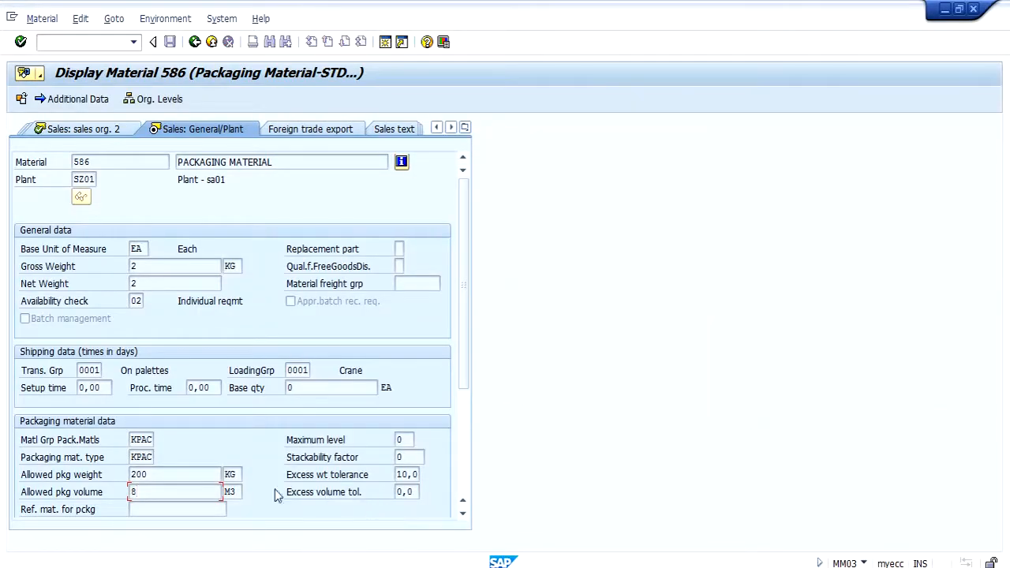
left_click_drag(186, 478, 109, 477)
mouse_move(315, 563)
Step: Switch to the material 587 display session and check the gross weight in its Basic data 1 view
left_click(541, 508)
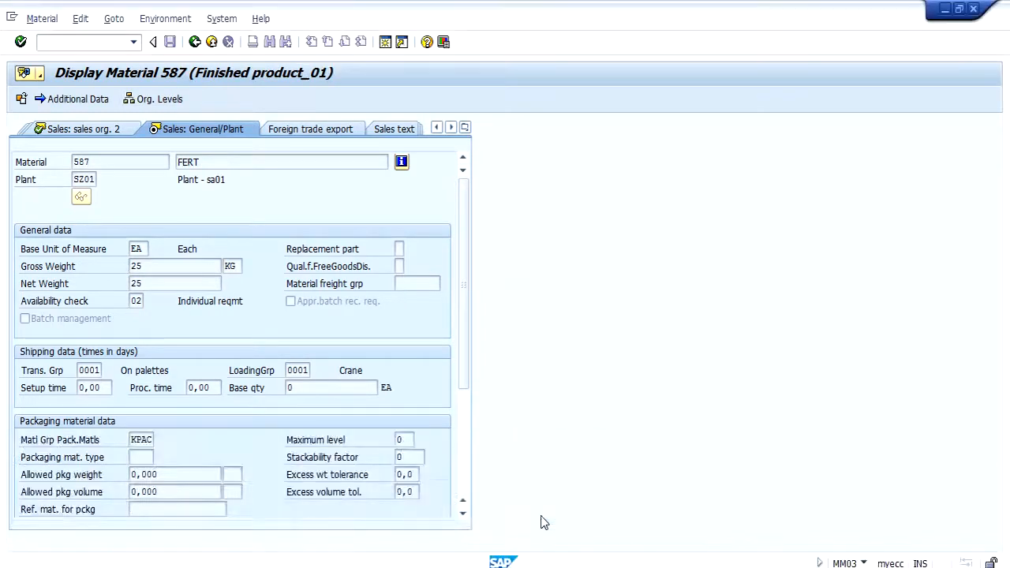
left_click(437, 128)
left_click(438, 129)
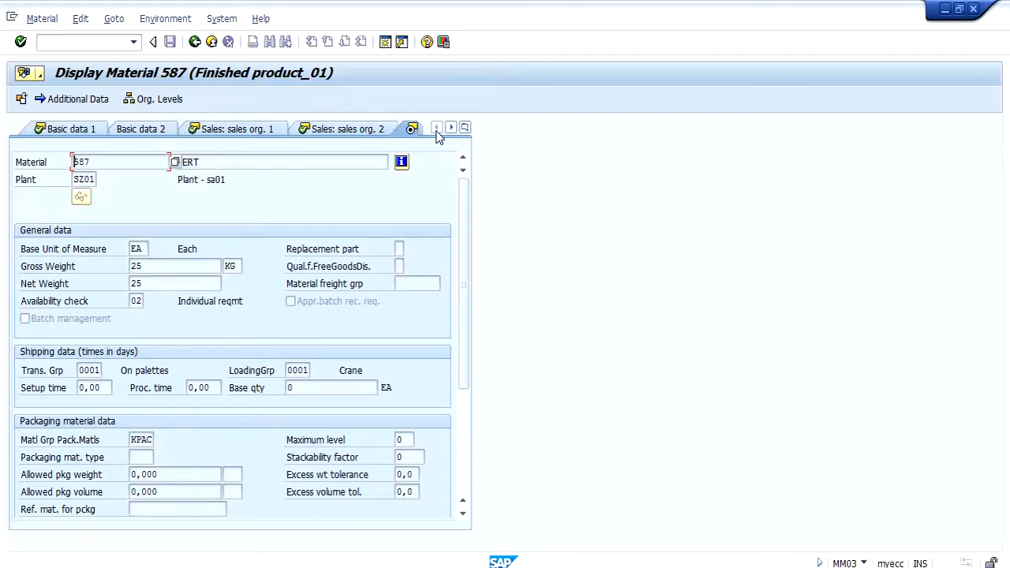
left_click(96, 132)
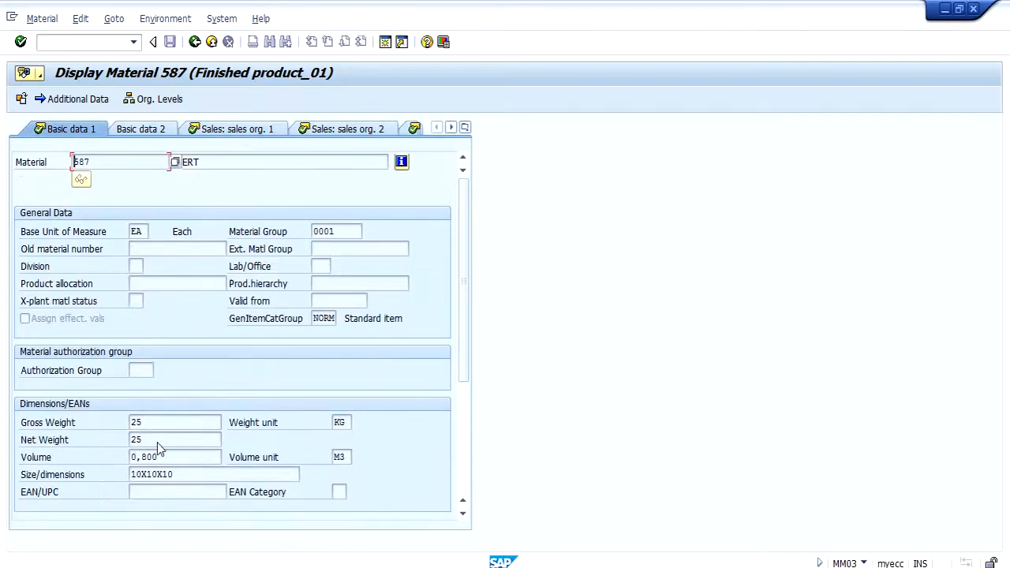
left_click(155, 442)
left_click_drag(151, 422, 95, 426)
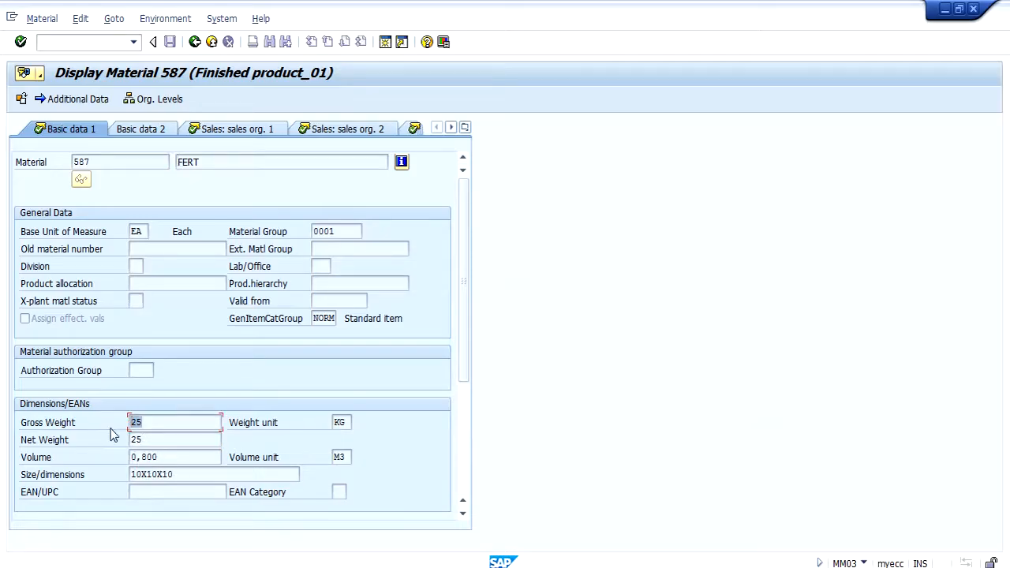
left_click(339, 567)
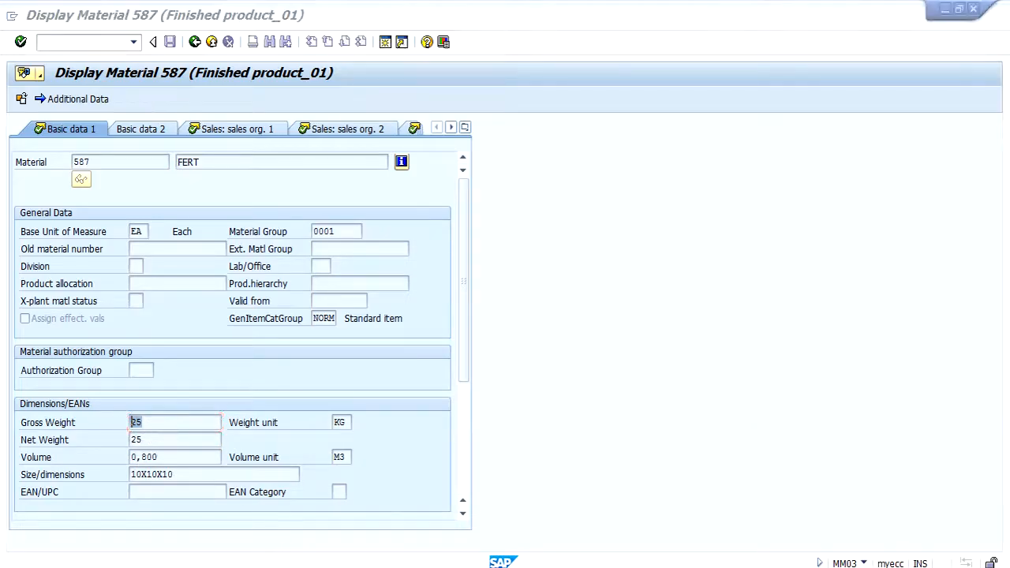
Step: Return to the handling unit session and check the allowed volume of the first three handling units
left_click(910, 467)
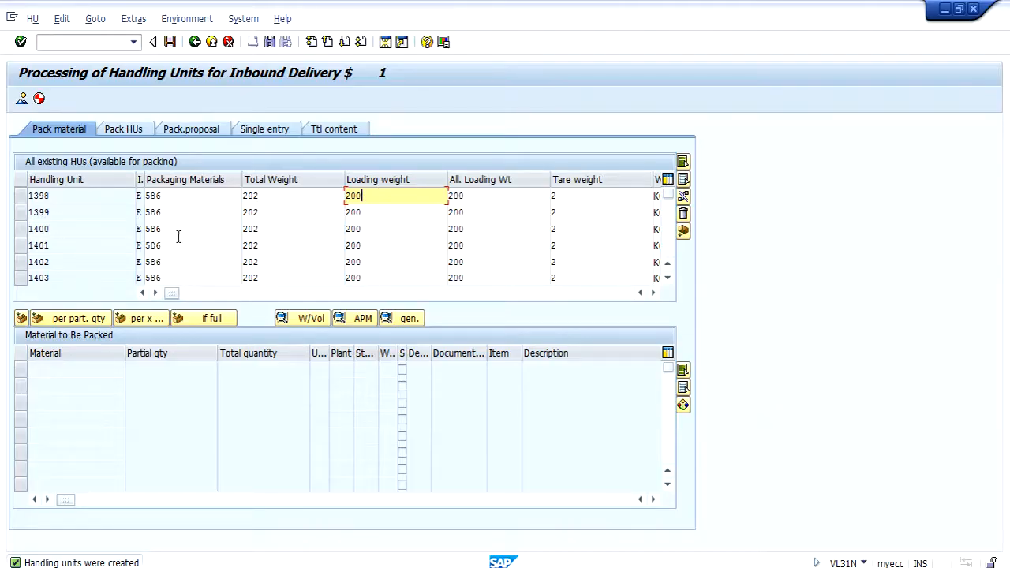
left_click(164, 195)
double_click(43, 195)
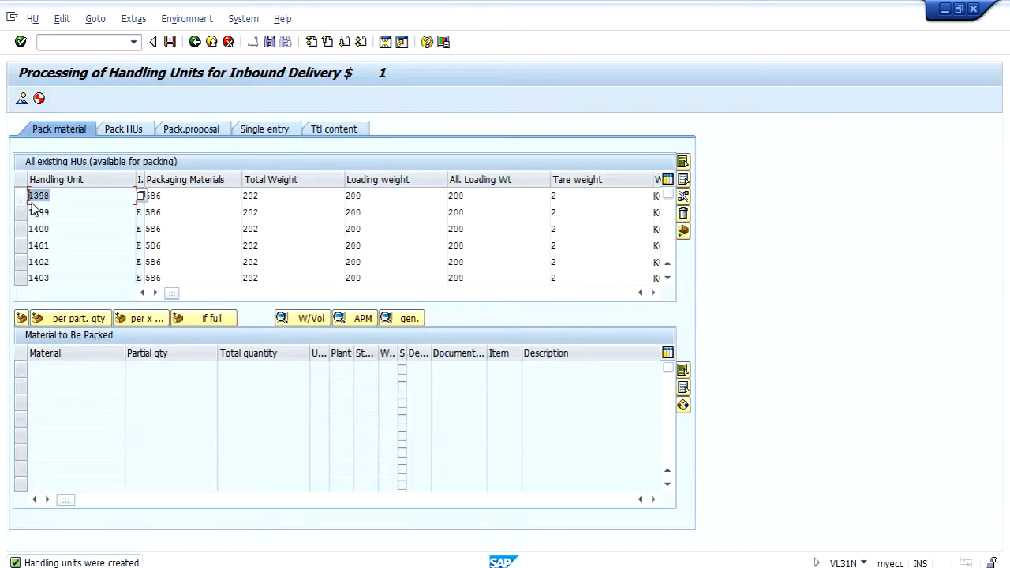
left_click(651, 294)
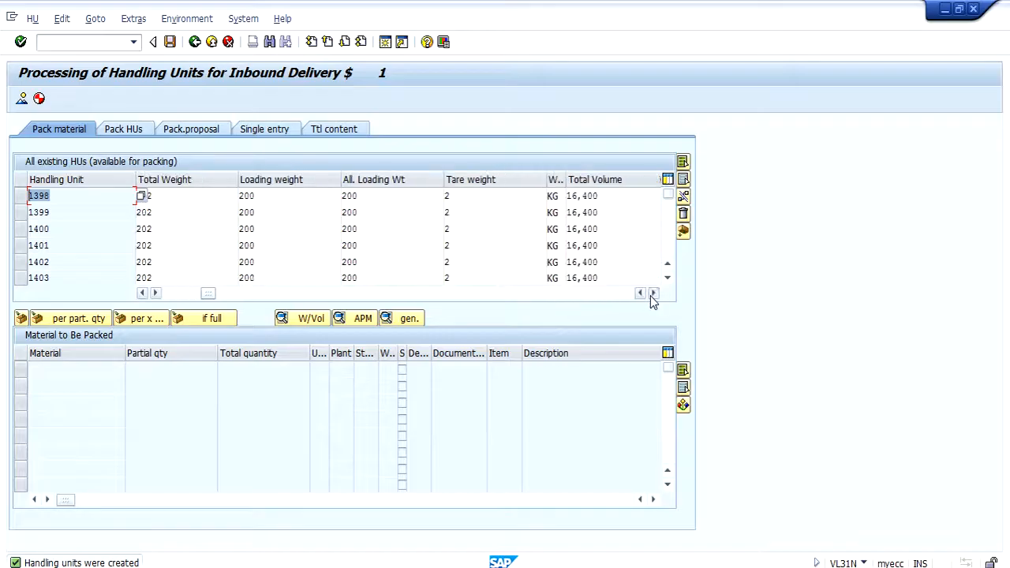
left_click(652, 294)
left_click(651, 294)
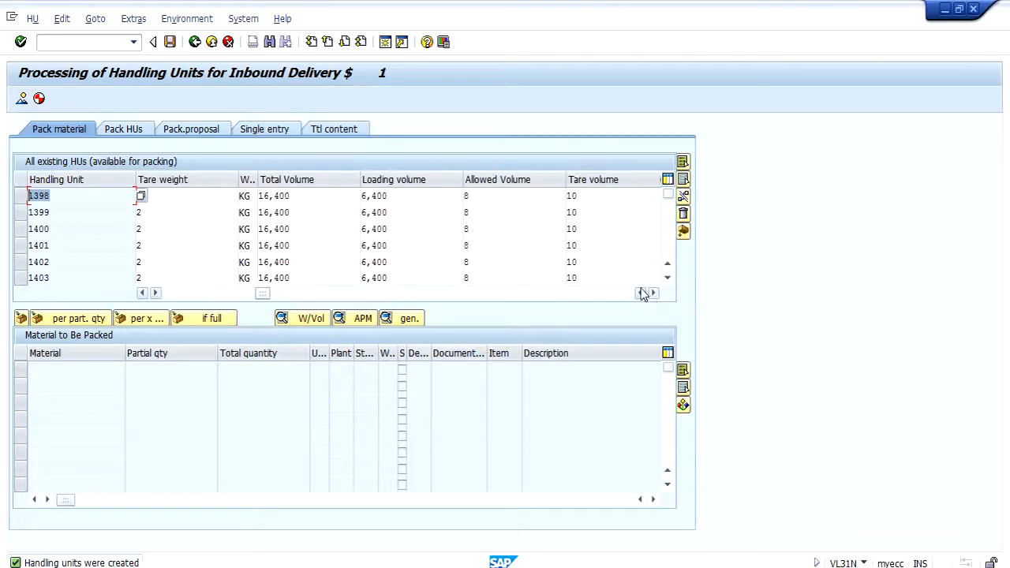
left_click(487, 199)
left_click(476, 216)
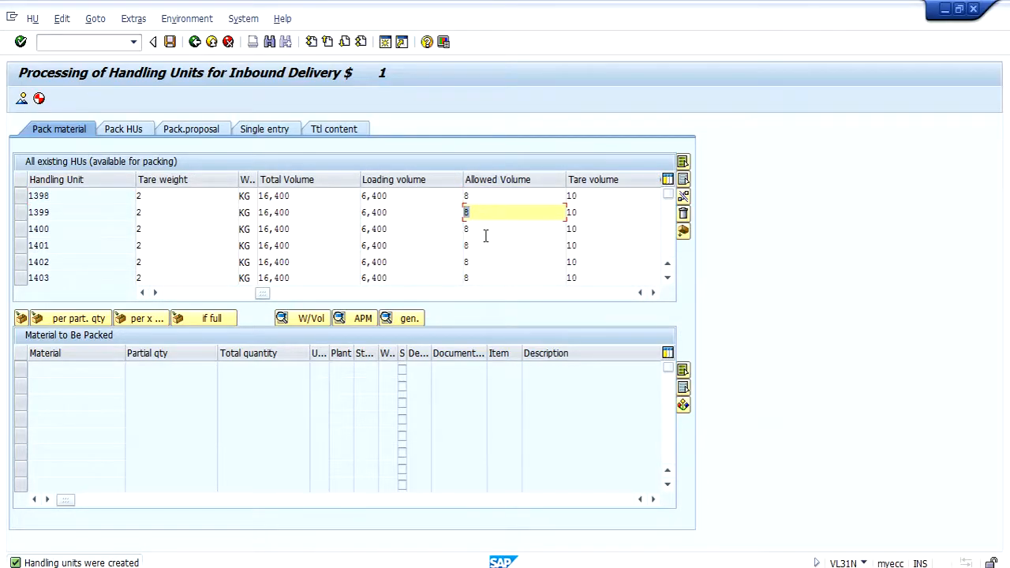
left_click(480, 230)
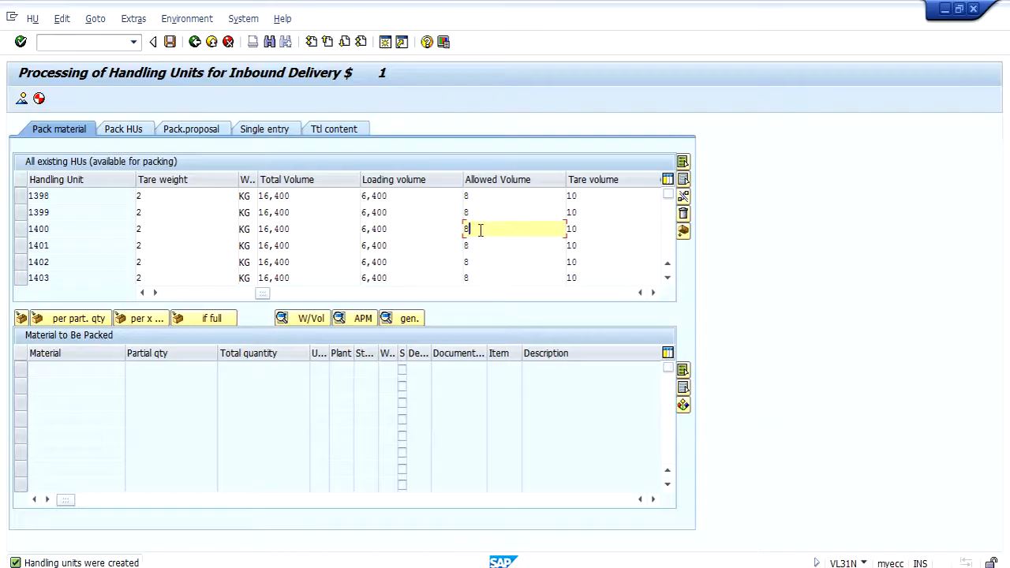
Step: Review the remaining columns of the handling unit list, including packaging material type and description
left_click(653, 293)
left_click(653, 293)
left_click(652, 292)
left_click(653, 293)
left_click(652, 292)
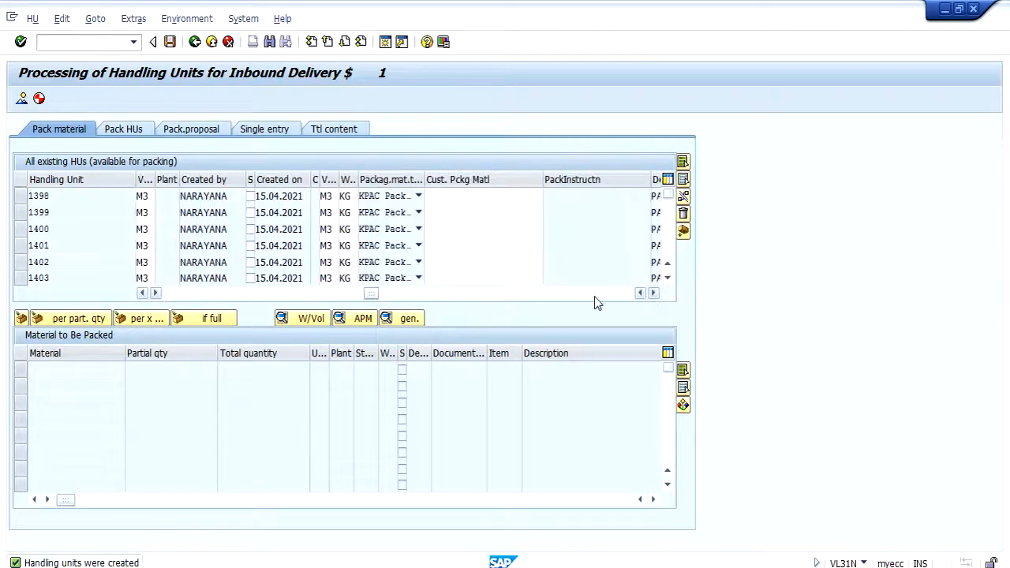
left_click(653, 293)
left_click(652, 292)
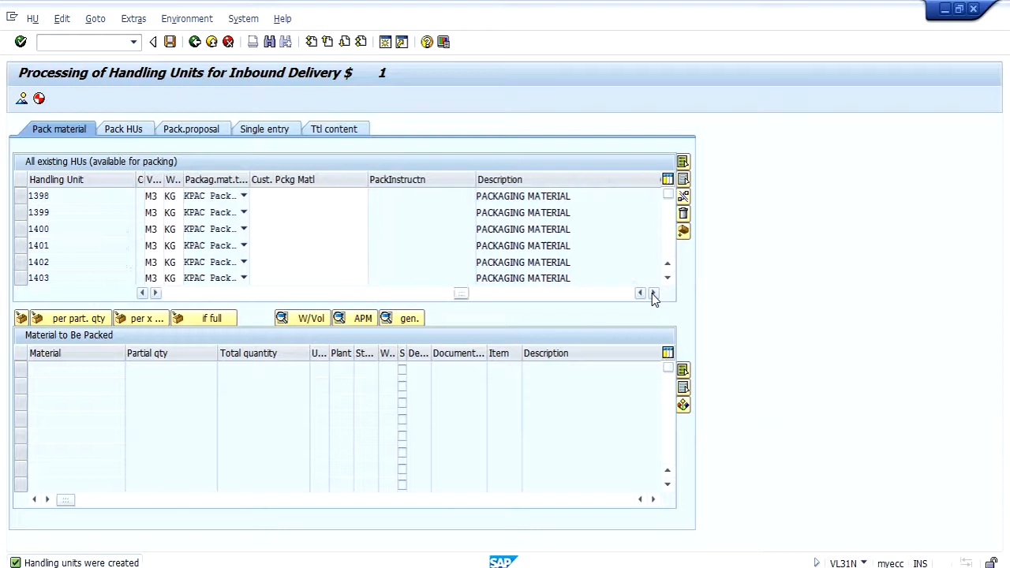
left_click(653, 293)
left_click(652, 292)
left_click_drag(473, 293, 149, 293)
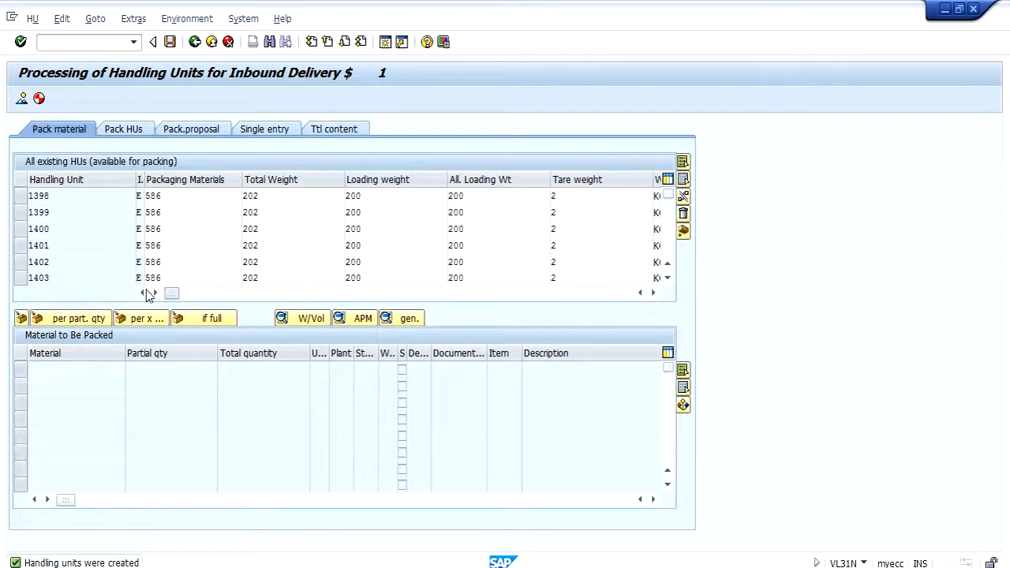
Step: Display the first handling unit's details, compare its packed quantities with material 587's volume and weight, and return to packing
double_click(64, 197)
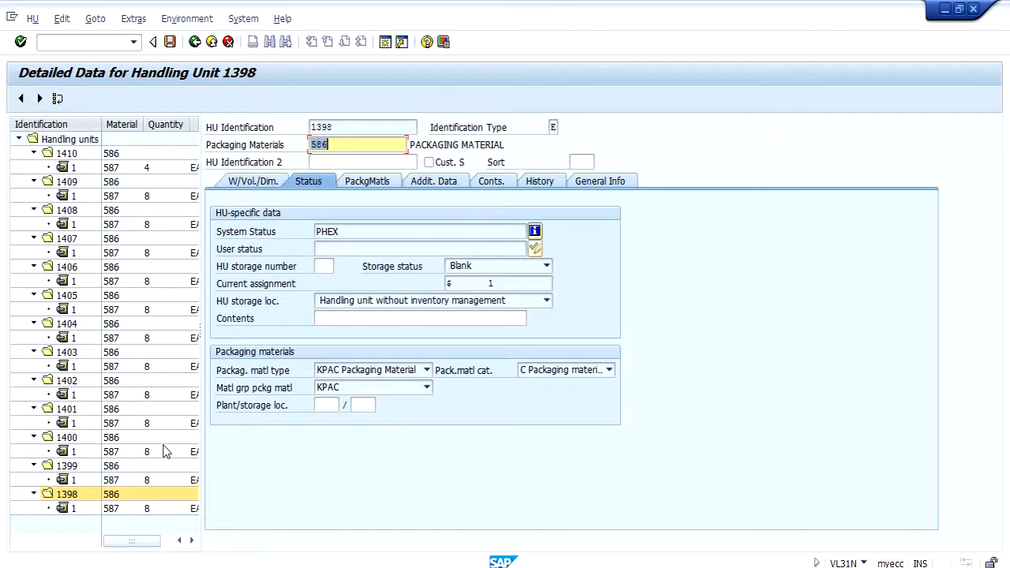
key("alt+Tab")
left_click(169, 458)
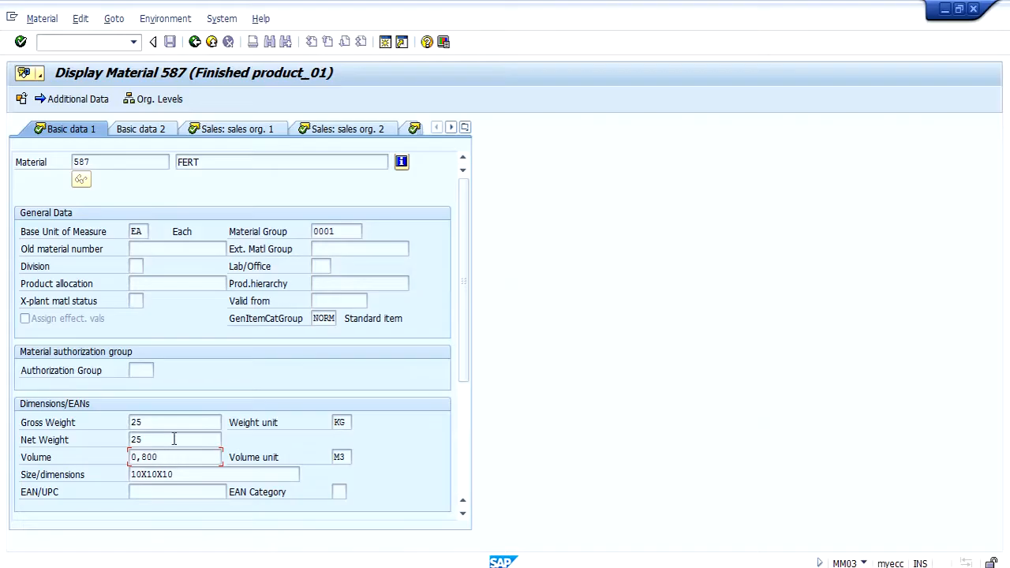
key("alt+Tab")
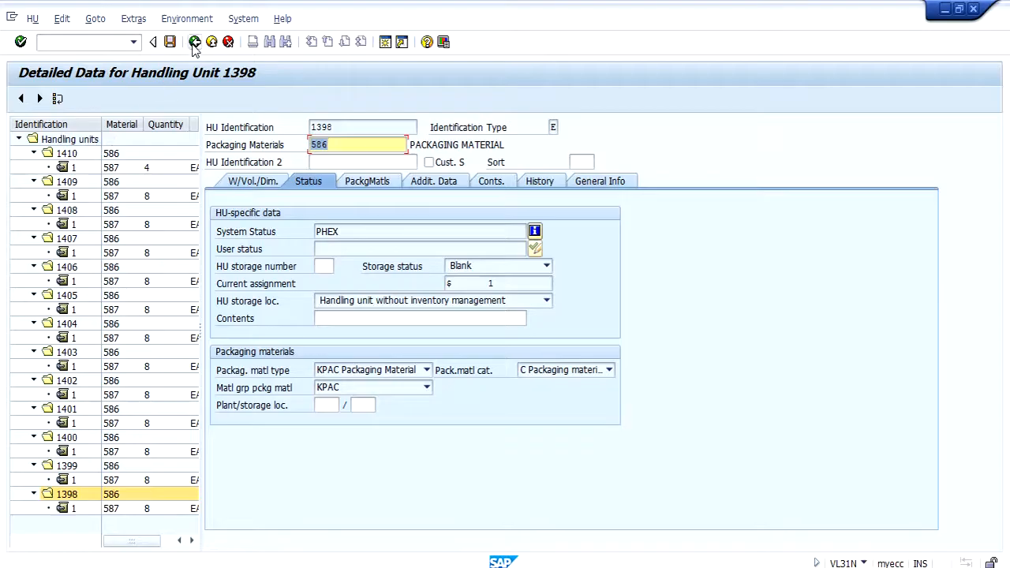
left_click(194, 42)
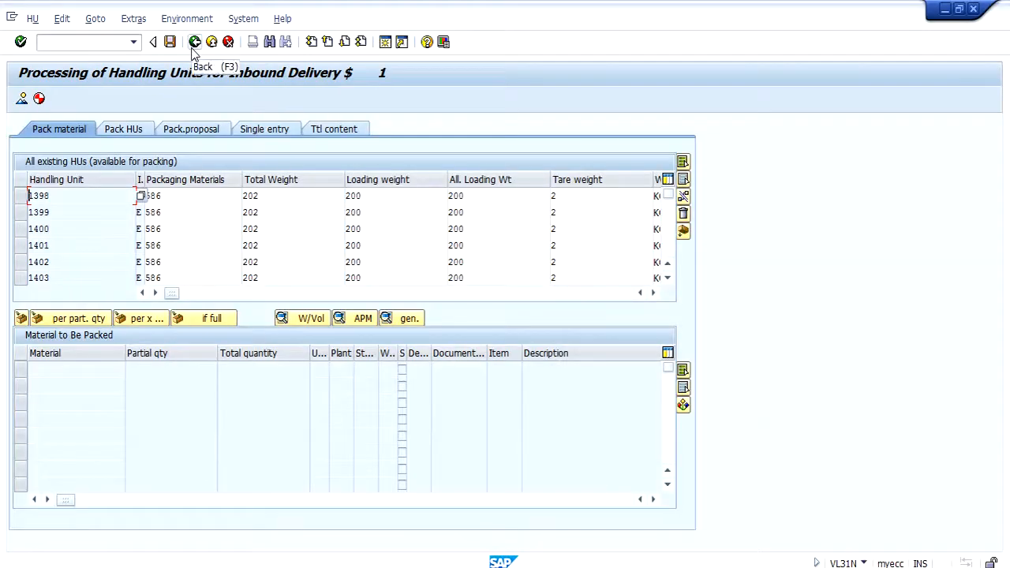
Step: Return to the inbound delivery overview and save the packed delivery
left_click(193, 45)
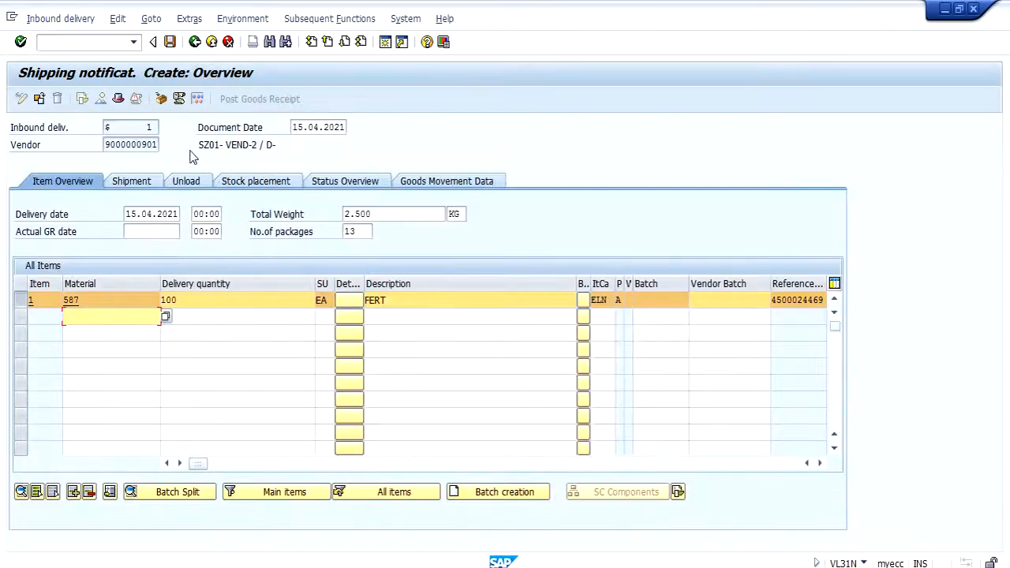
left_click(169, 41)
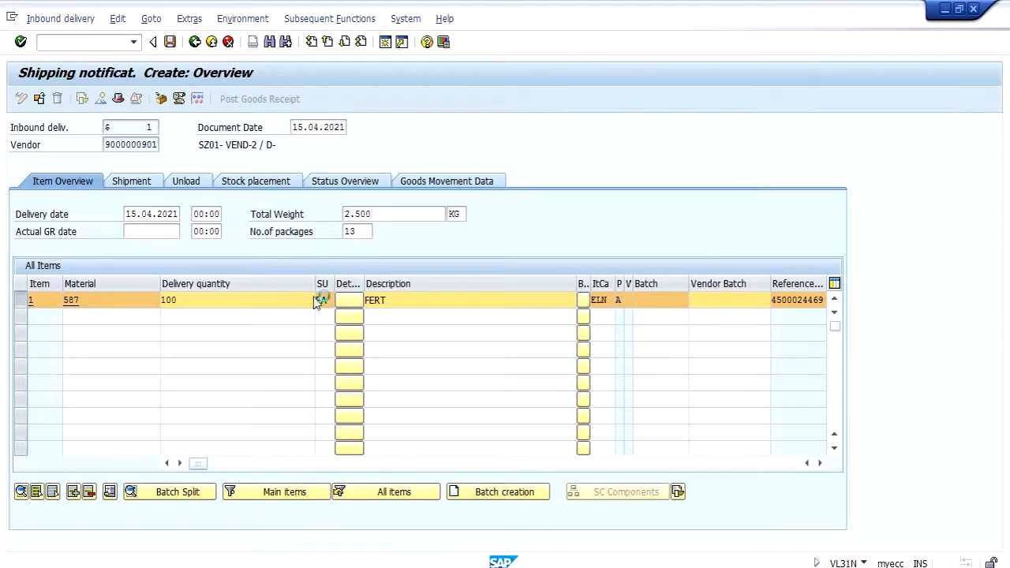
mouse_move(503, 564)
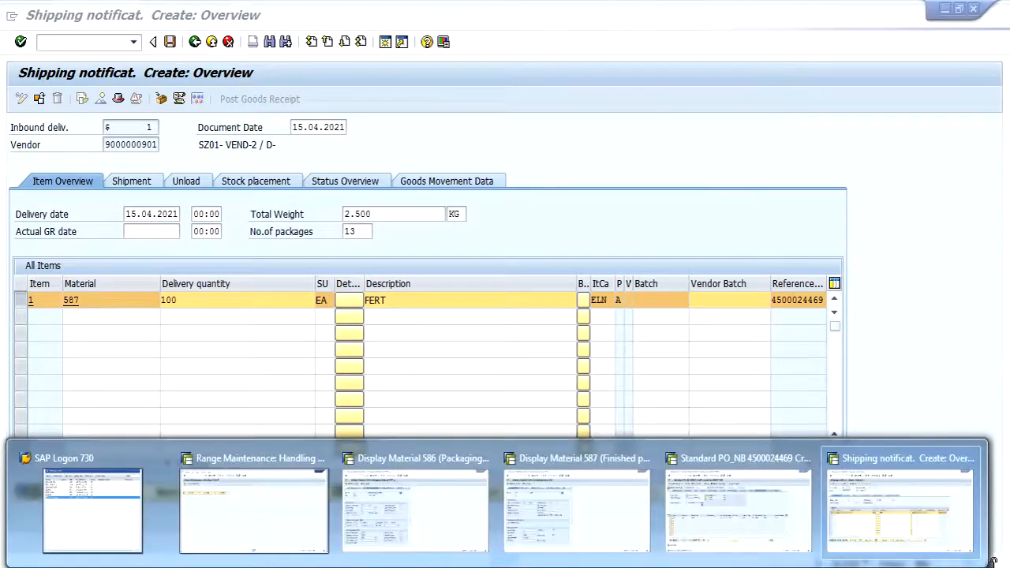
left_click(898, 487)
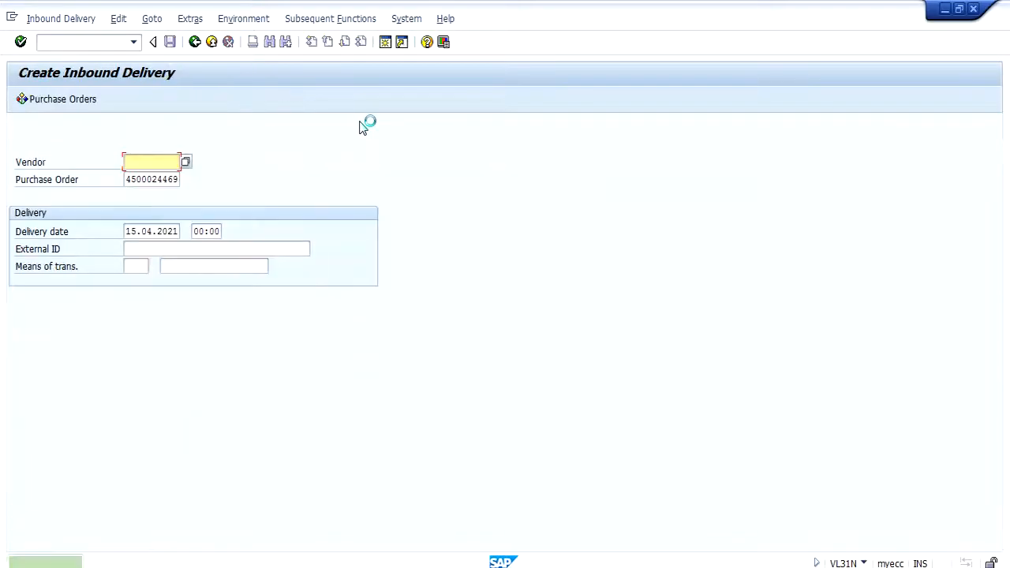
Step: Display the newly saved inbound delivery
left_click(56, 18)
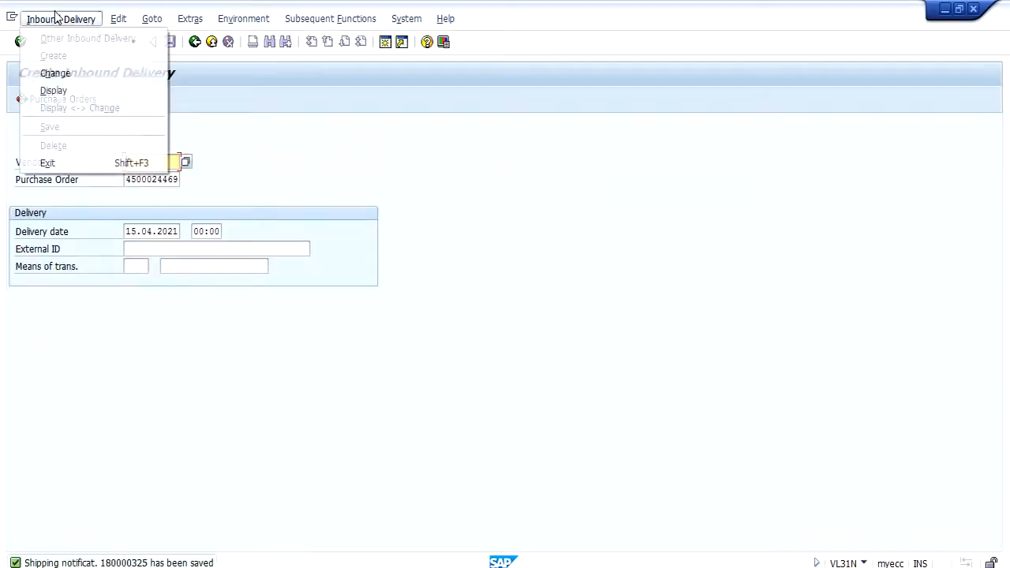
left_click(74, 92)
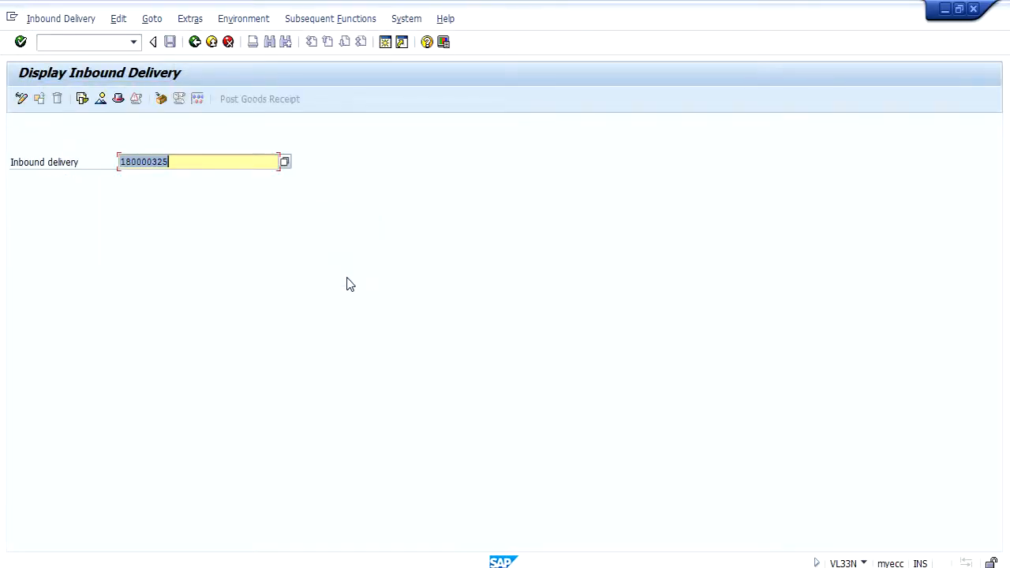
key("Return")
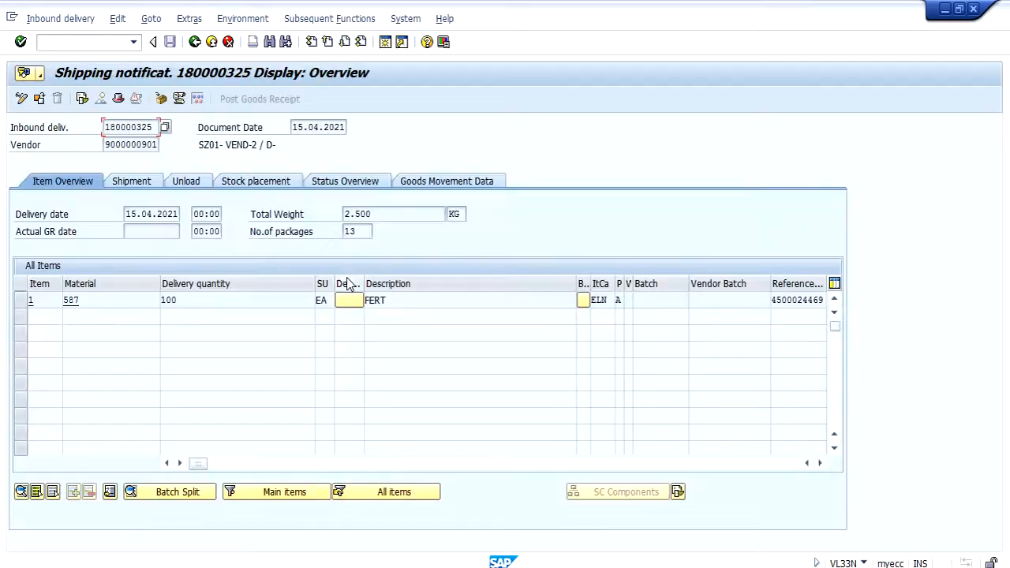
Step: Open packing for item 1 of the saved delivery and check the first two handling units in the total content
left_click(21, 300)
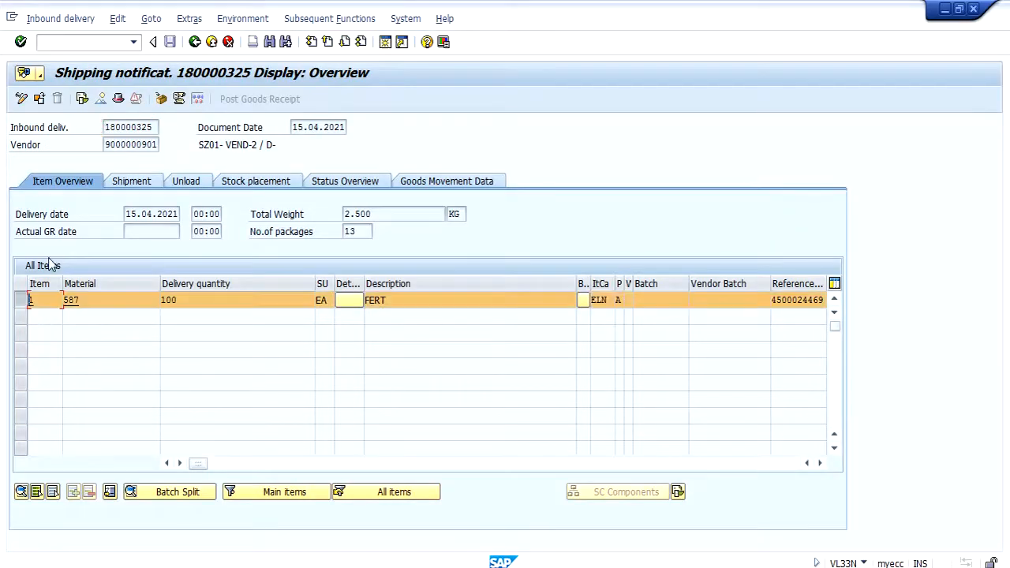
left_click(160, 99)
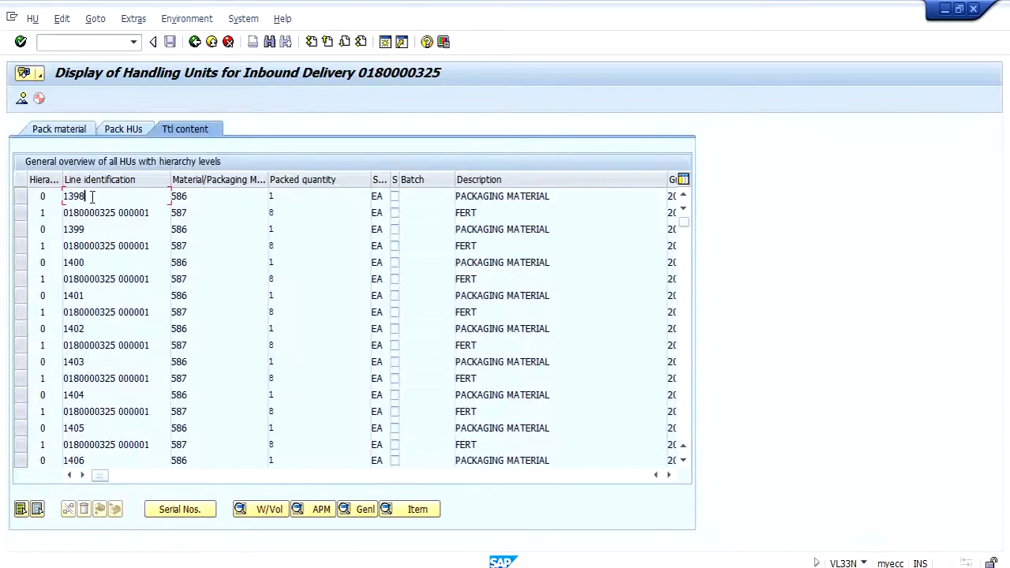
left_click_drag(93, 197, 58, 197)
left_click_drag(117, 232, 64, 230)
Step: Open General Table Display (SE16N) in a separate session and load the handling unit header table VEKP
left_click(92, 43)
key("Return")
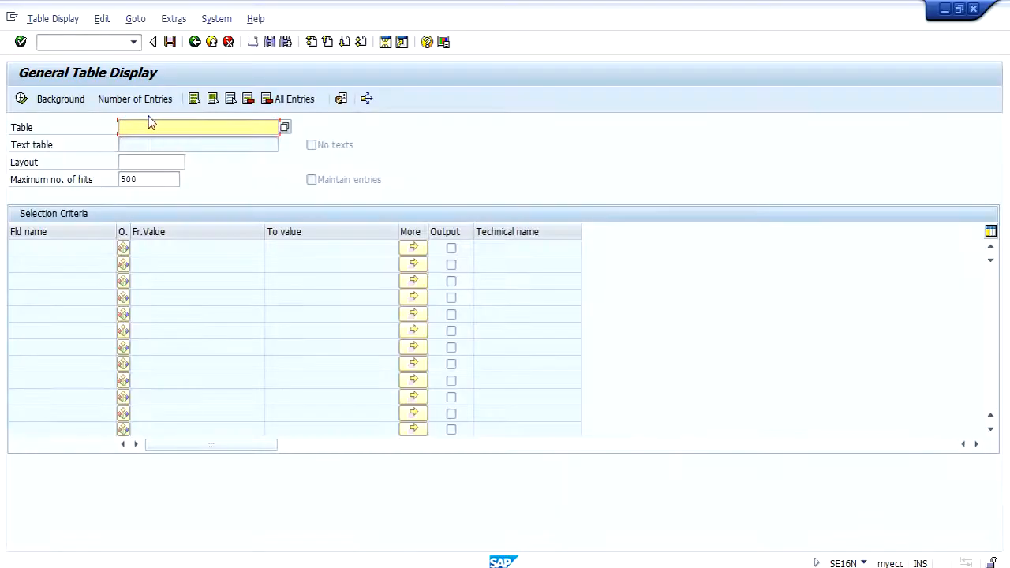
type("vekp")
key("Return")
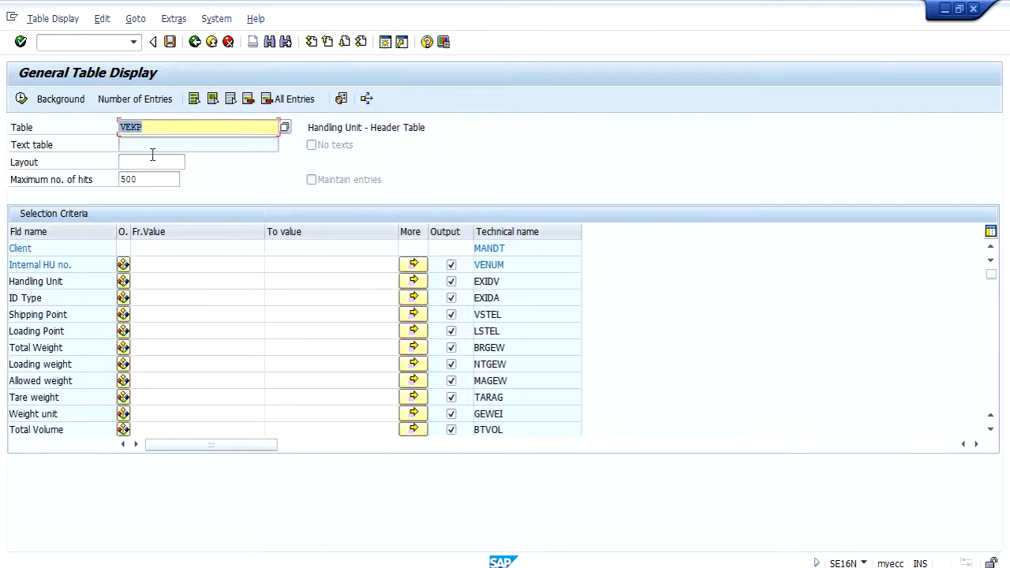
Step: Run the VEKP selection for handling unit 1398
left_click(160, 266)
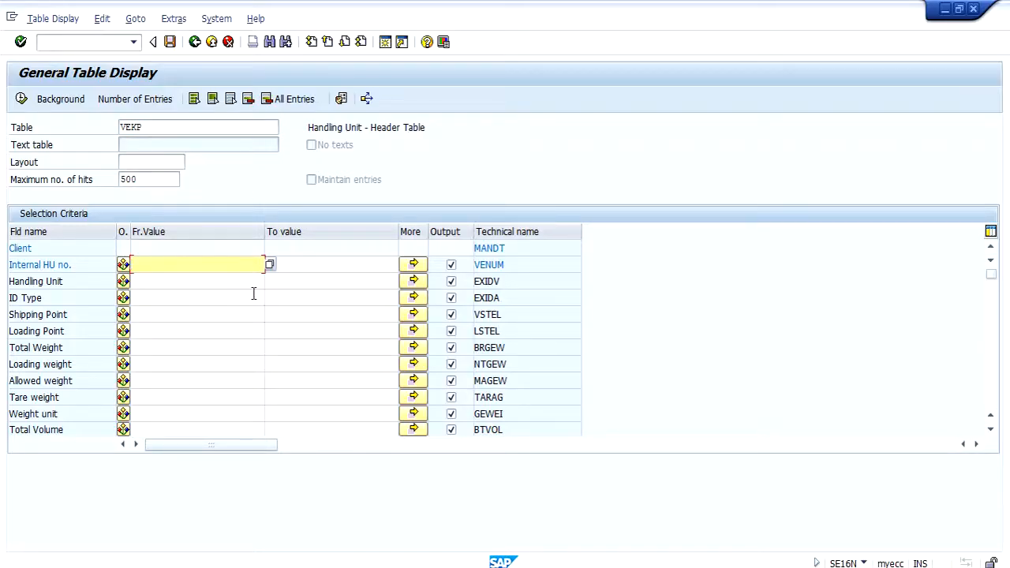
left_click(218, 282)
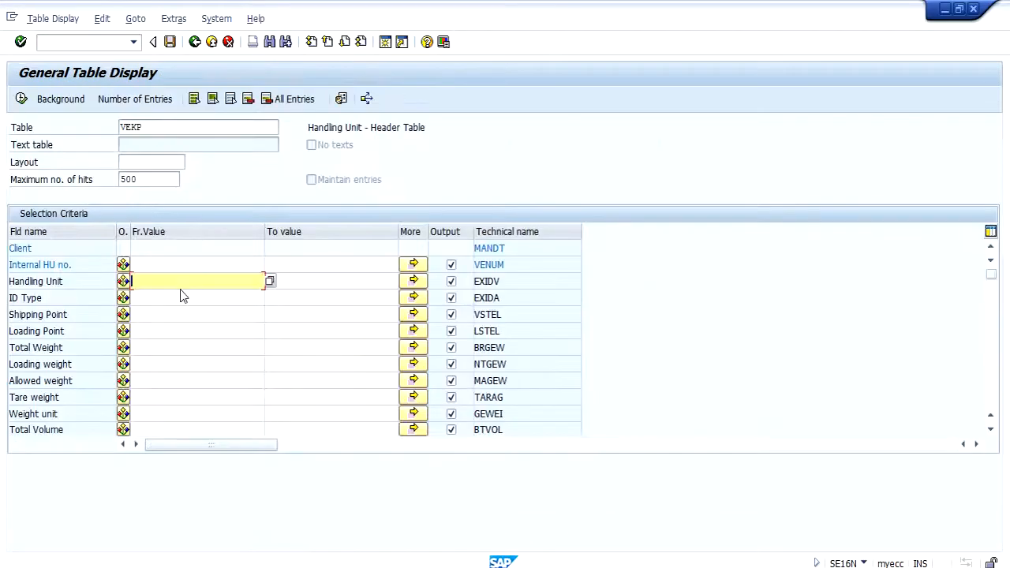
type("1398")
left_click(21, 99)
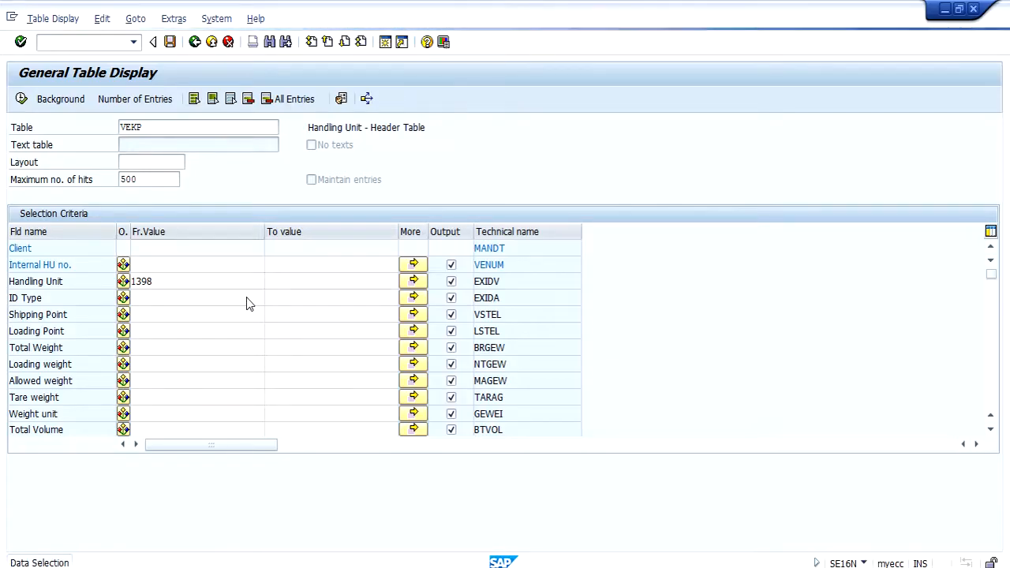
Step: Compare the VEKP entry's handling unit, weights, volumes and packaging material with the first handling unit in the inbound delivery's packing
double_click(73, 195)
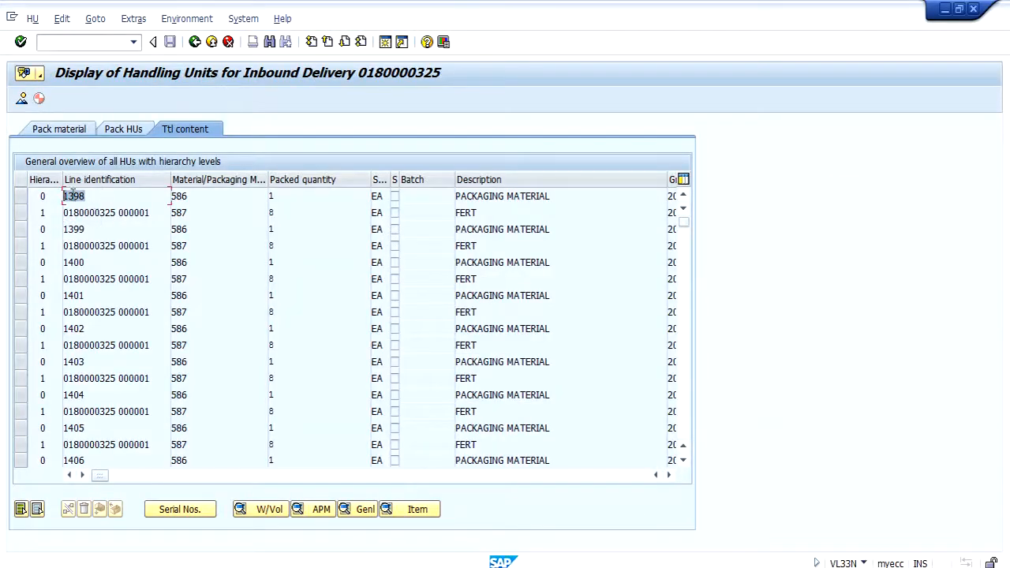
double_click(178, 196)
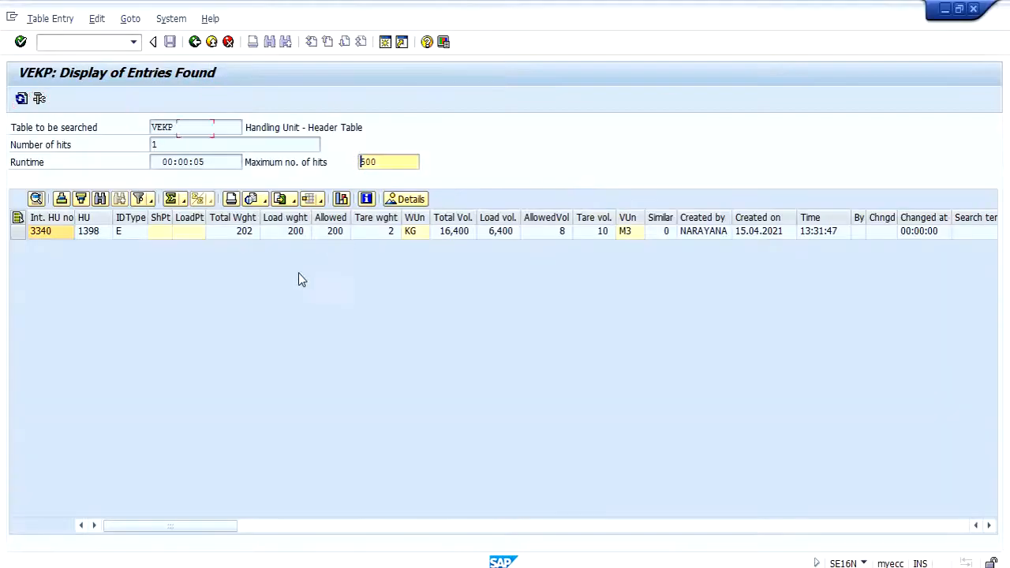
left_click(103, 233)
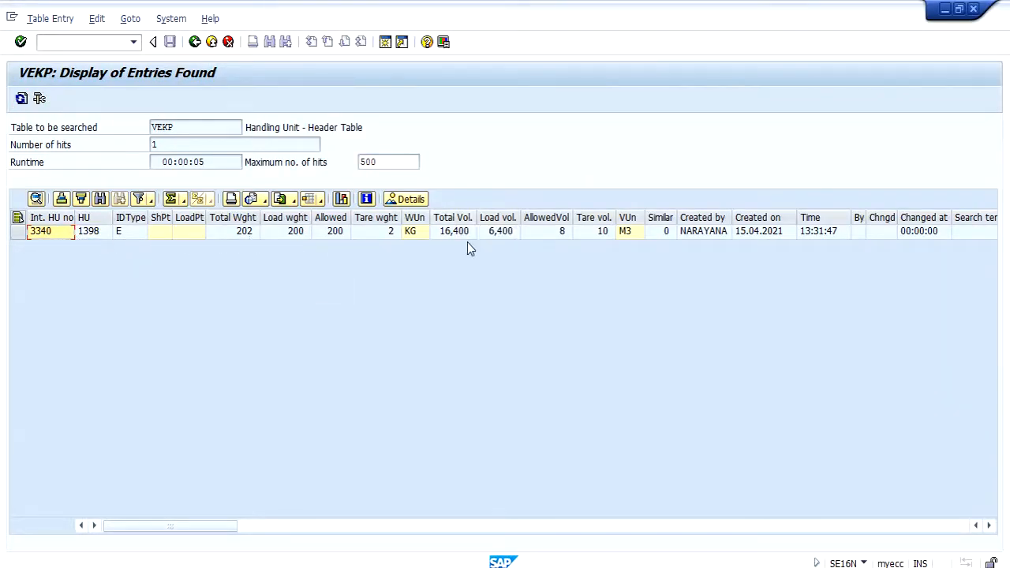
left_click(289, 232)
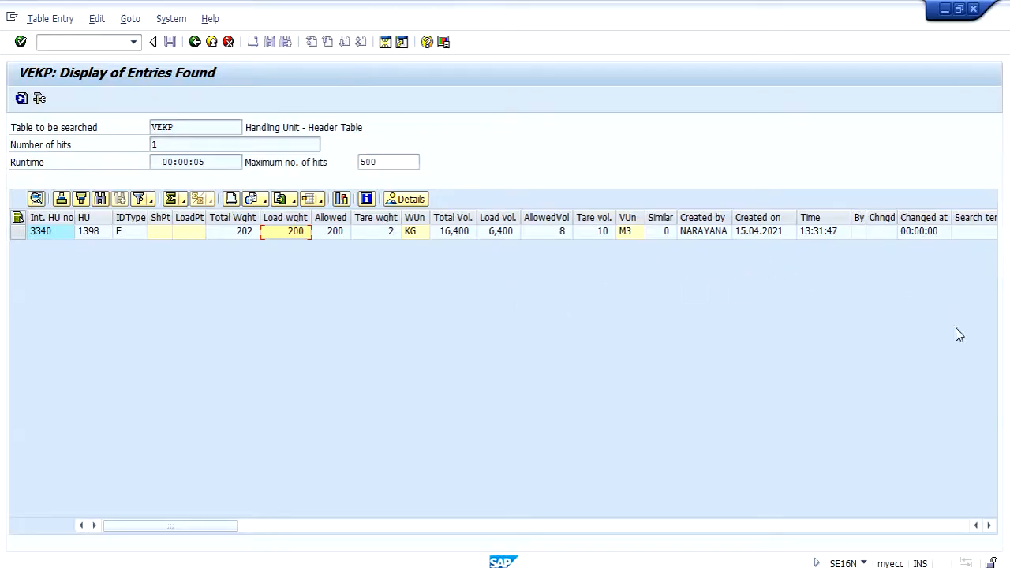
left_click(989, 525)
left_click(990, 525)
left_click(989, 526)
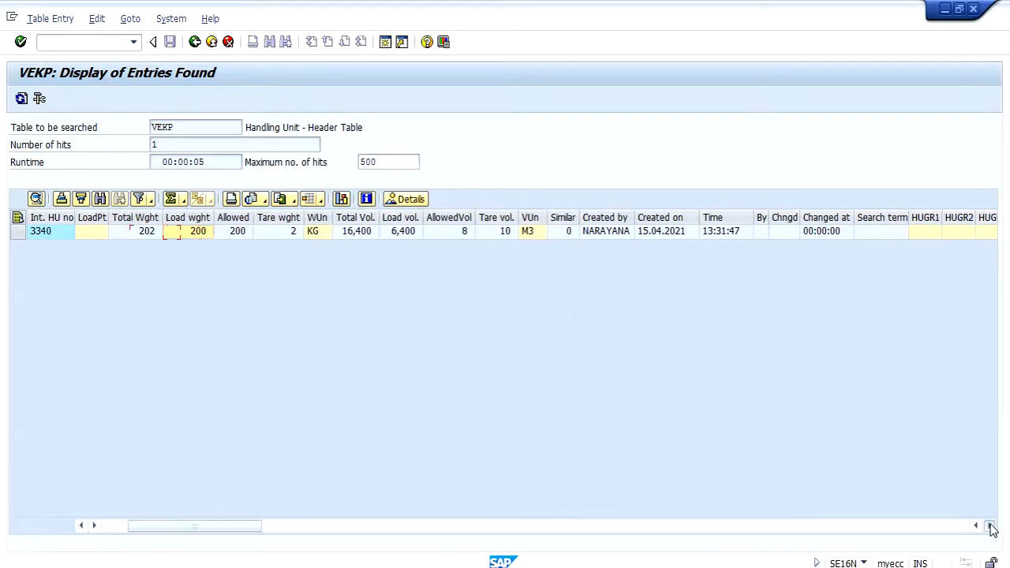
left_click(991, 525)
left_click(990, 525)
left_click(990, 526)
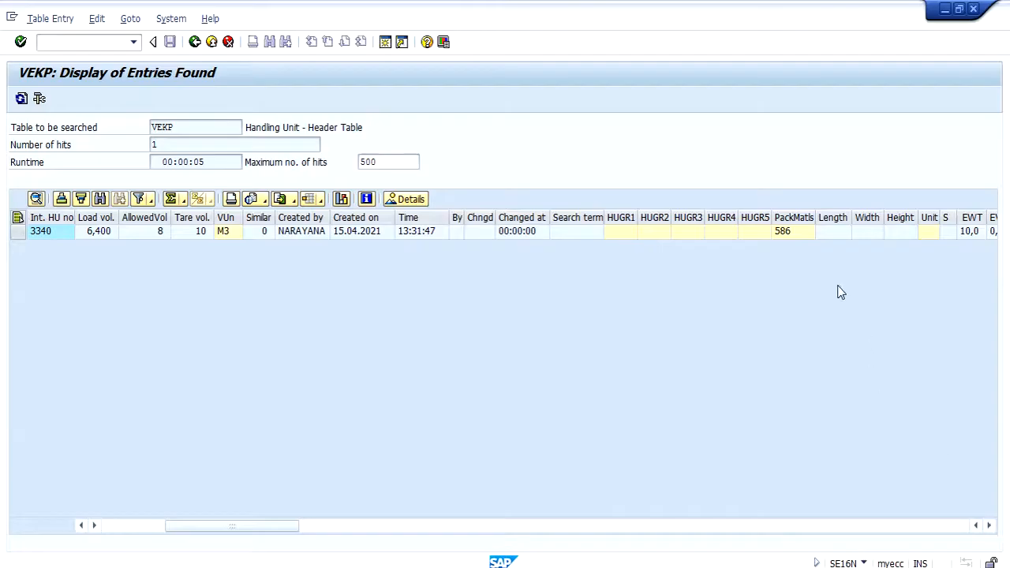
Step: Try to open an additional SE16N session from the VEKP results
left_click(109, 524)
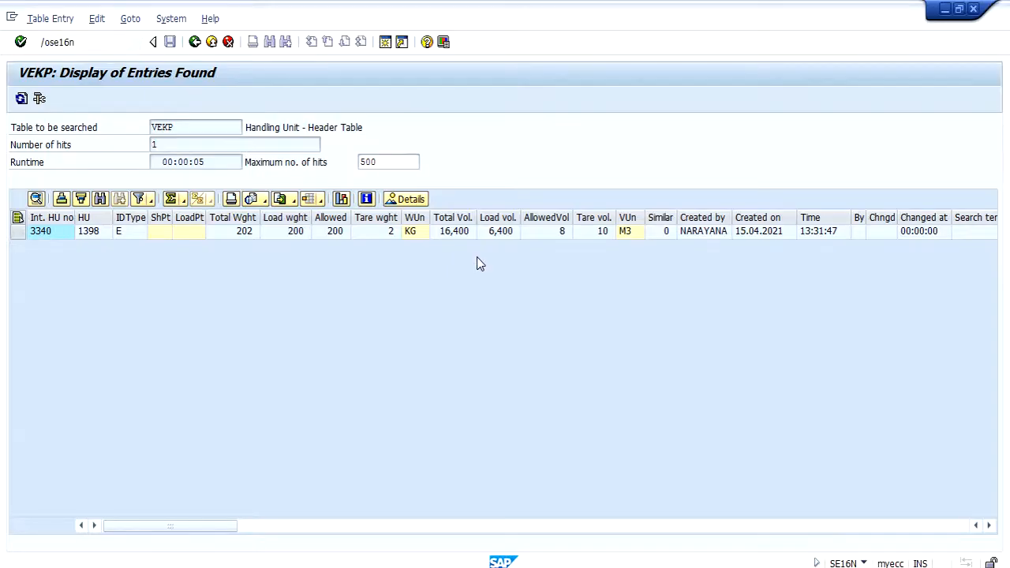
key("Return")
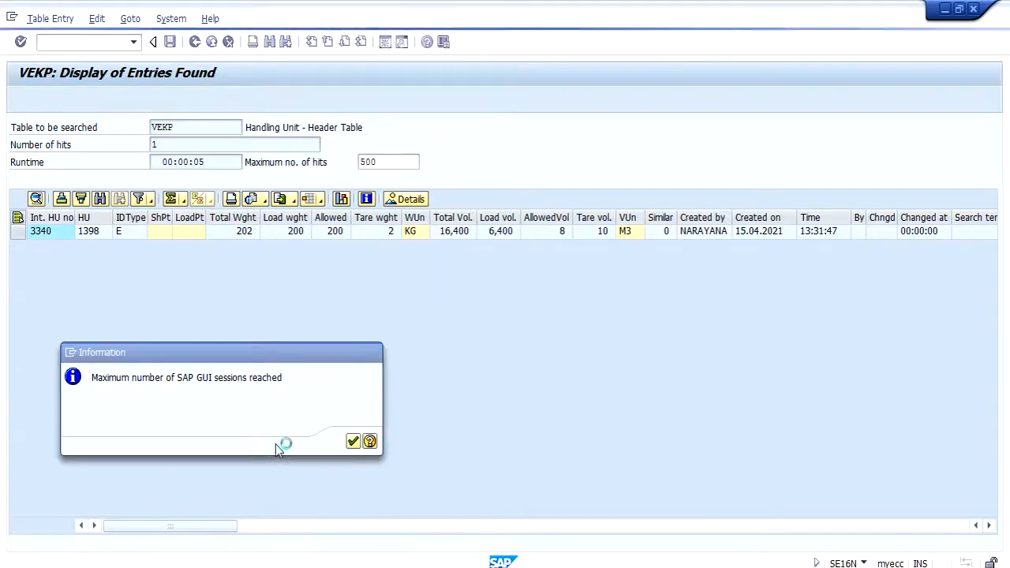
left_click(352, 442)
Step: Switch to the Display Material 587 session and replace it with General Table Display (SE16N)
mouse_move(498, 514)
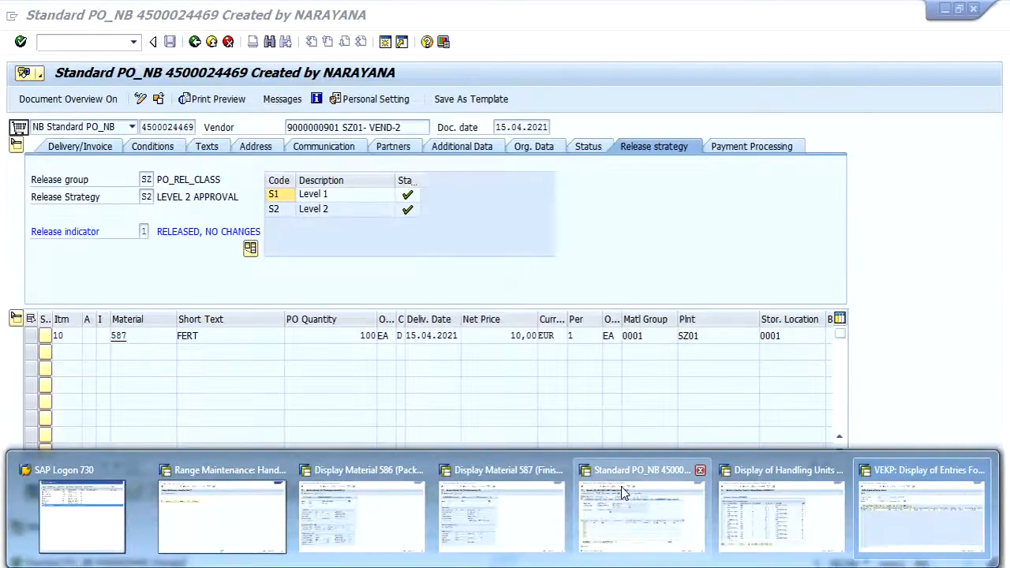
left_click(537, 513)
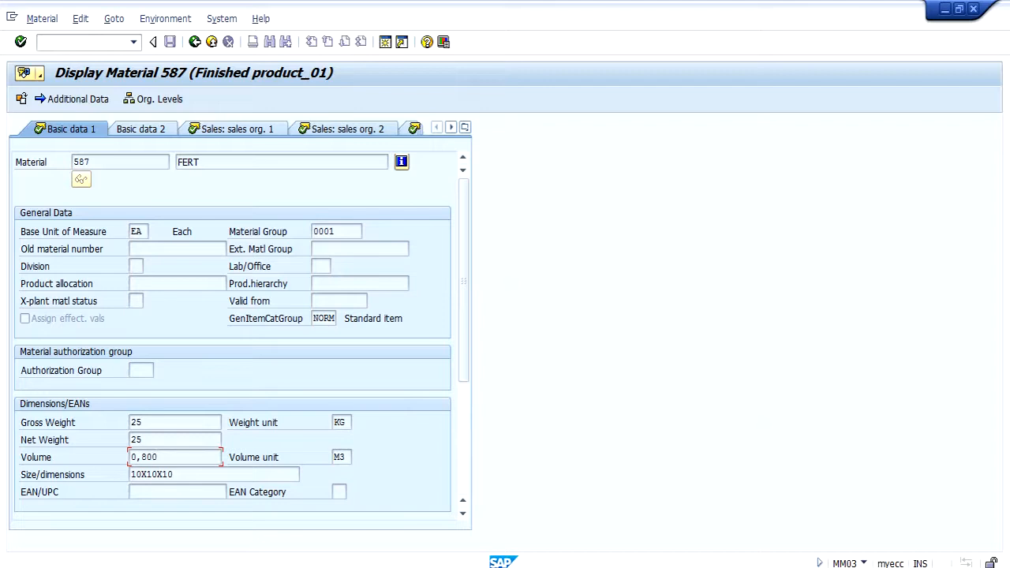
left_click(115, 43)
type("/nse16n")
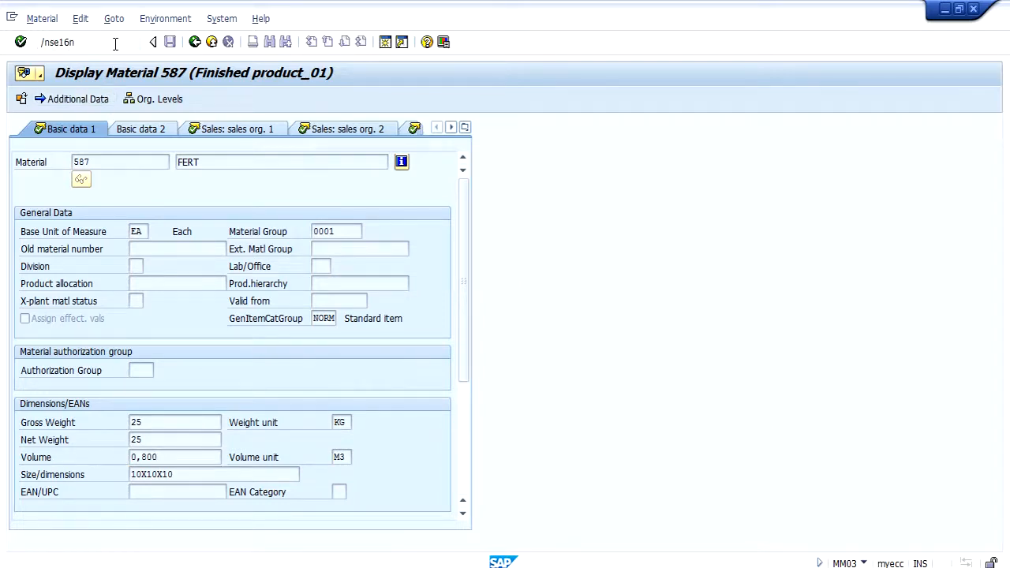
key("Return")
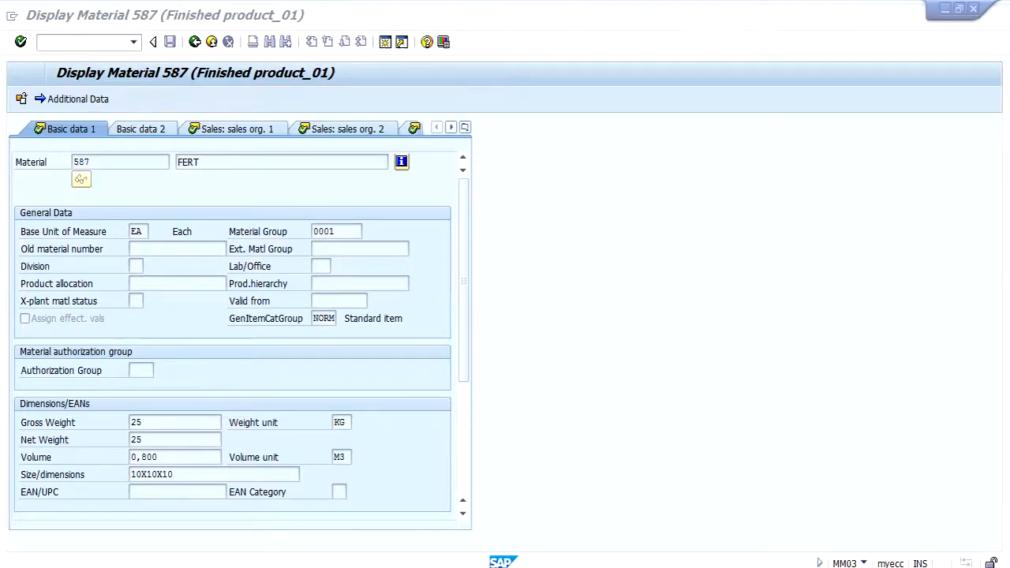
Step: Load the handling unit item table VEPO in the new table display session
left_click(907, 474)
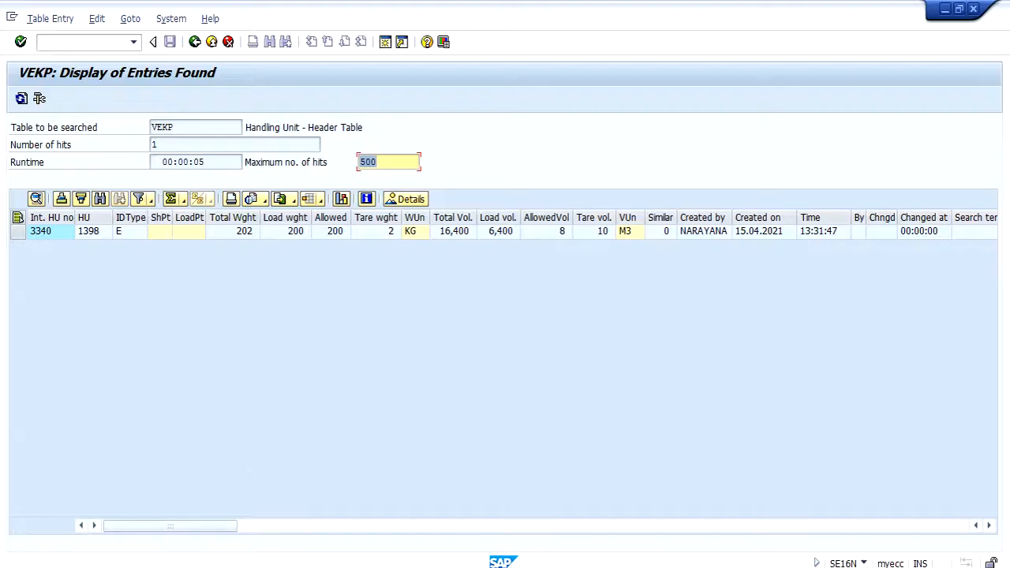
mouse_move(513, 562)
left_click(518, 521)
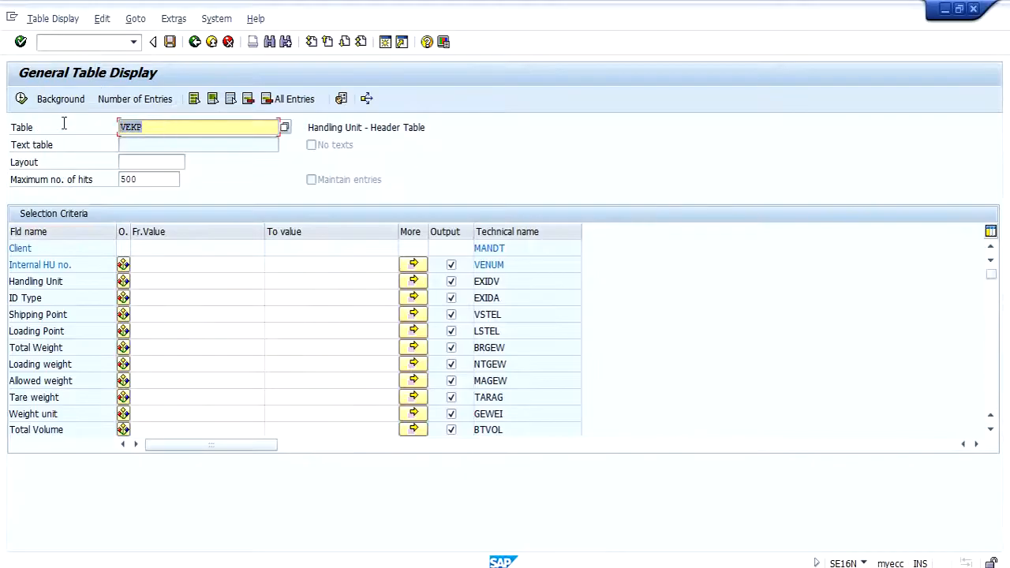
type("vepo")
key("Return")
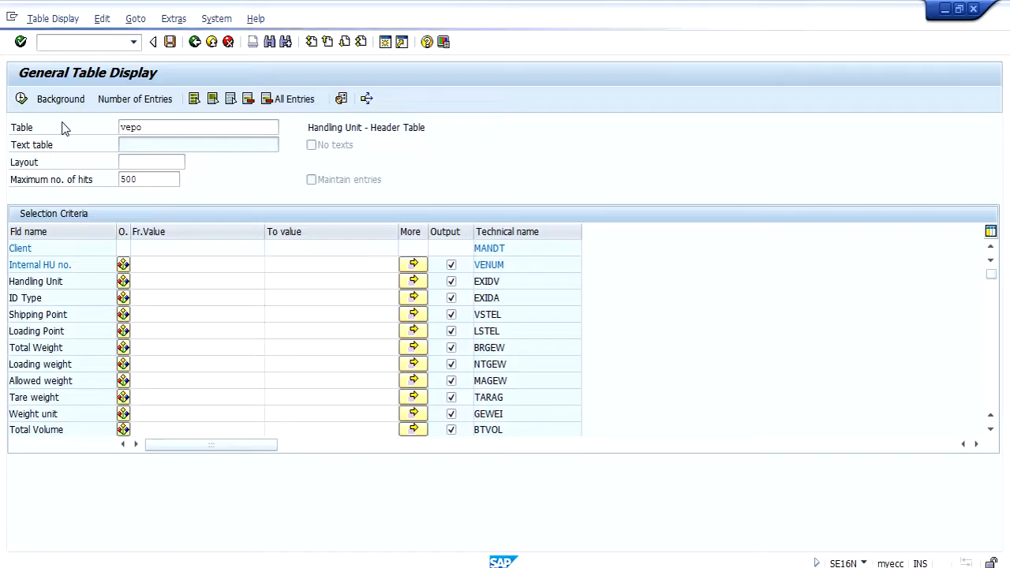
Step: Copy internal HU number 3340 from the VEKP entry into the VEPO selection and run it
left_click(298, 566)
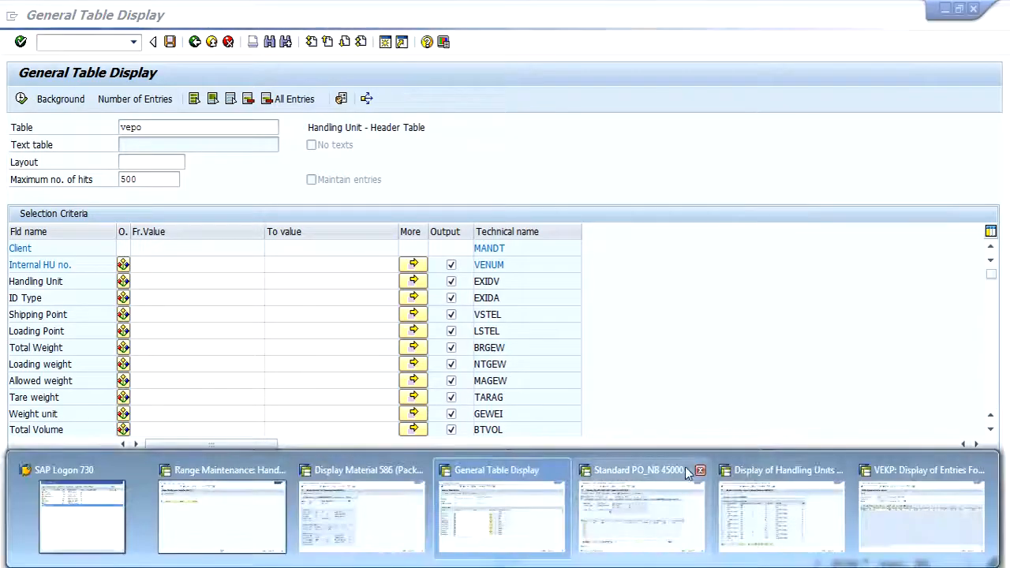
left_click(931, 513)
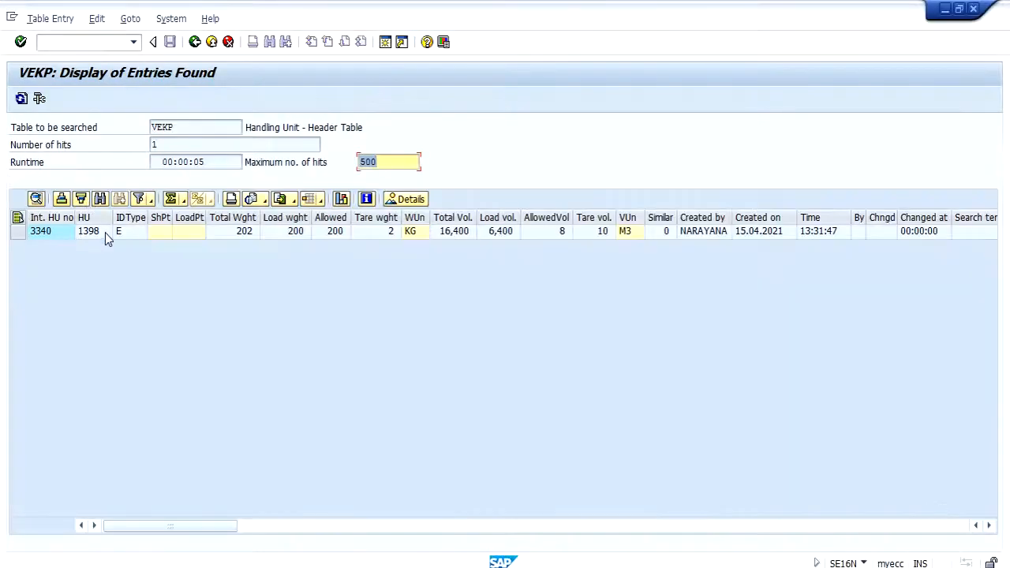
key("alt+Tab")
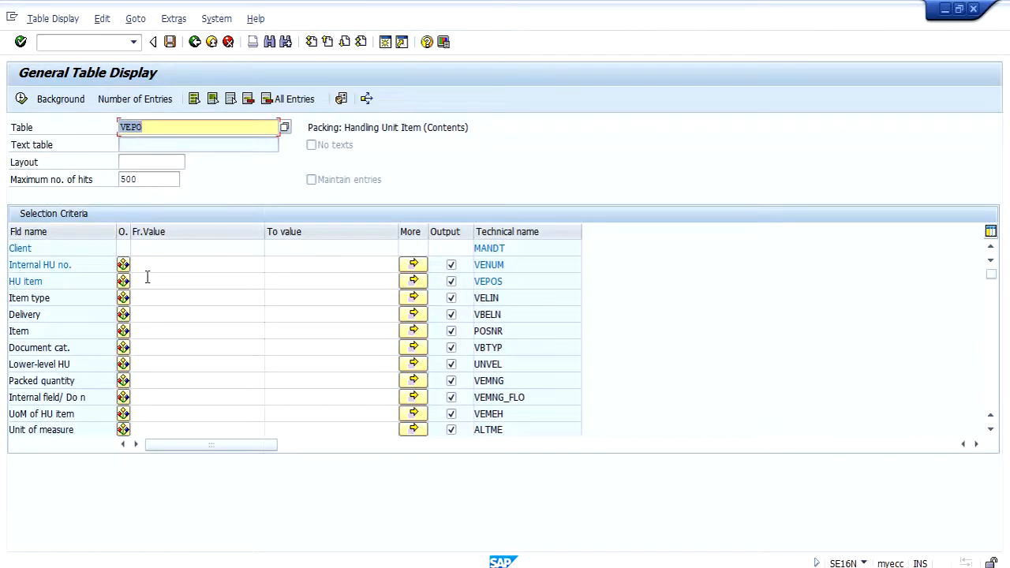
key("alt+Tab")
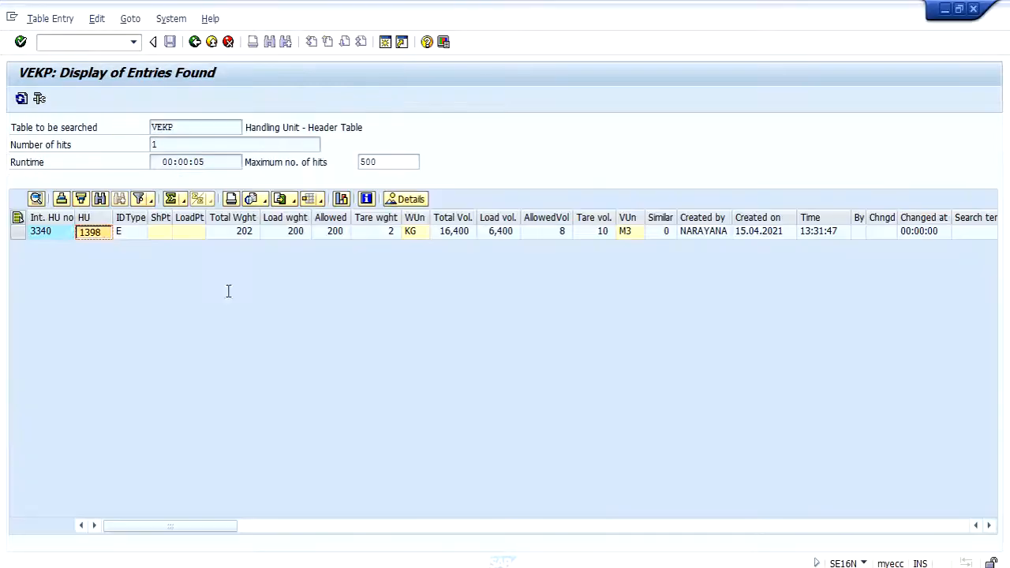
left_click(56, 234)
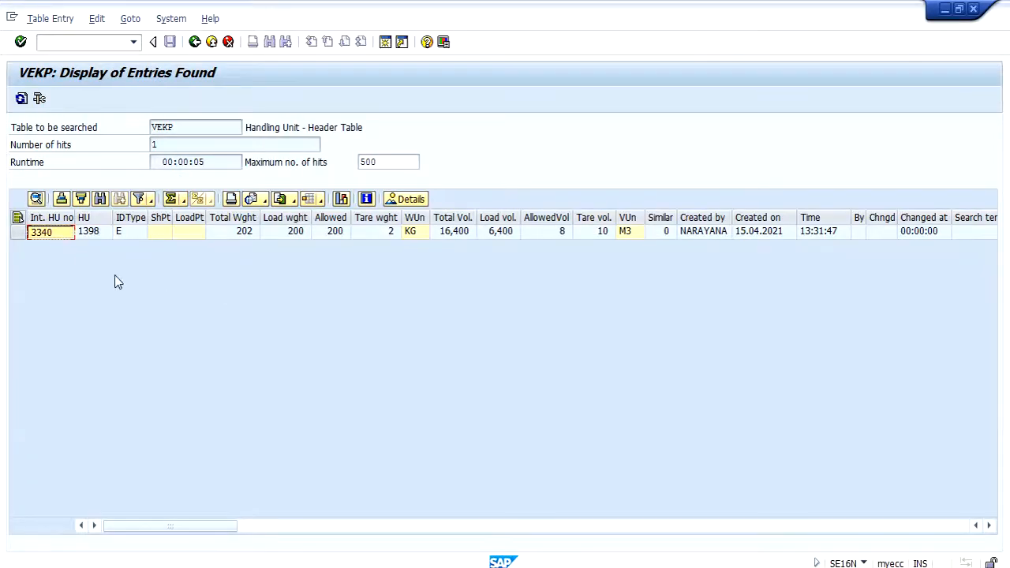
key("alt+Tab")
left_click(167, 266)
type("3340")
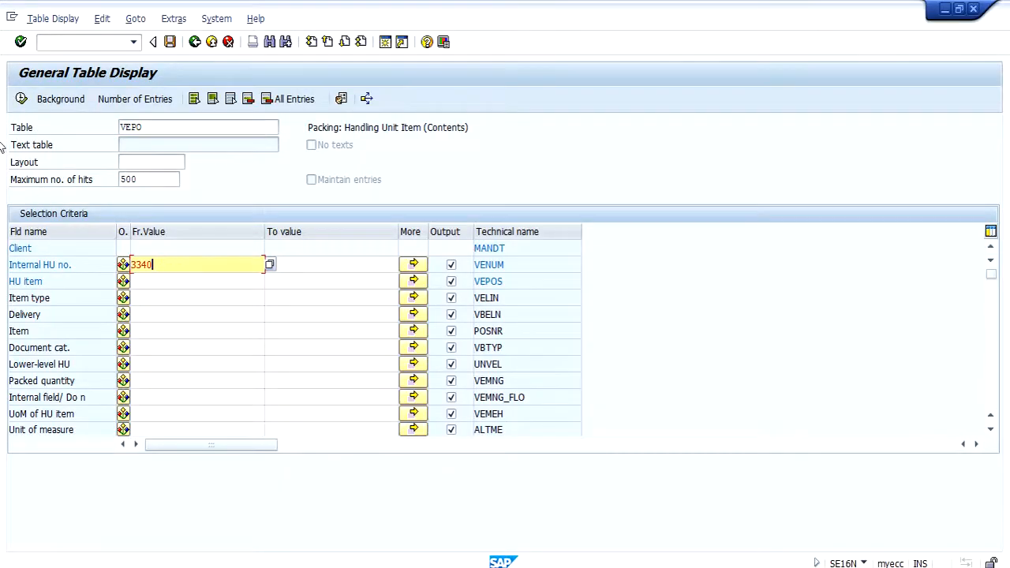
key("F8")
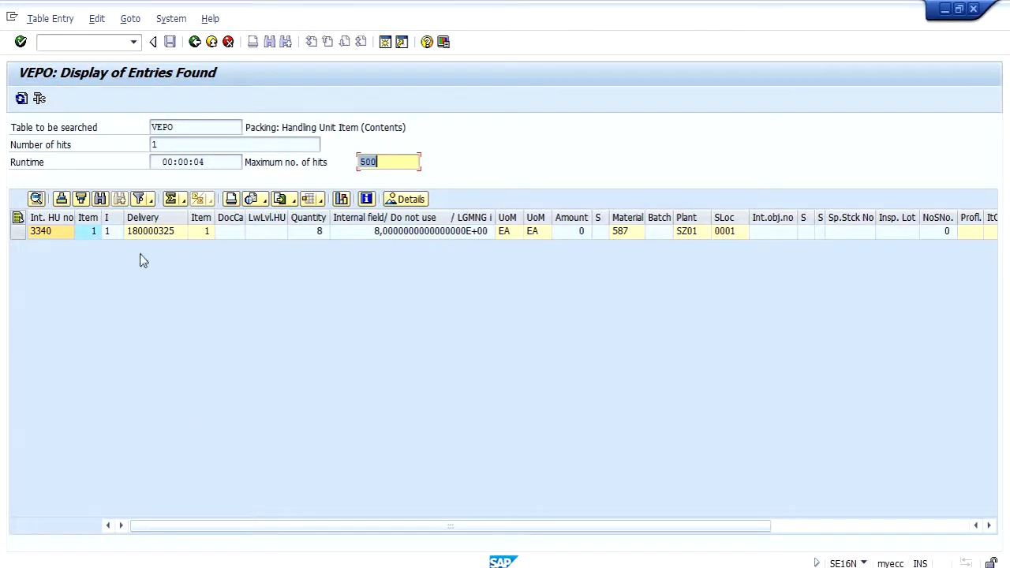
Step: Compare the delivery number in the VEPO entry with the inbound delivery shown in the handling unit display
left_click(138, 235)
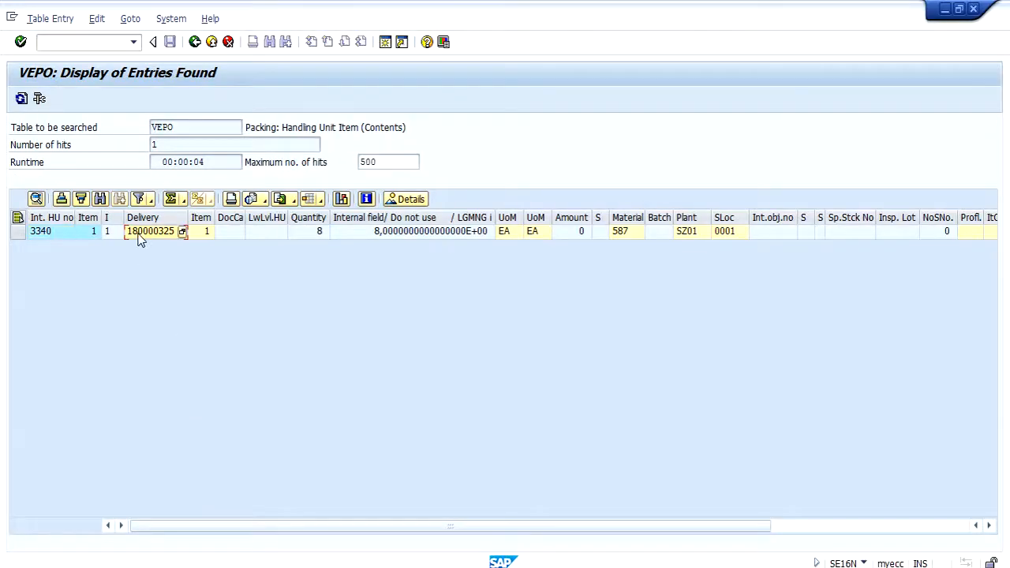
left_click(335, 566)
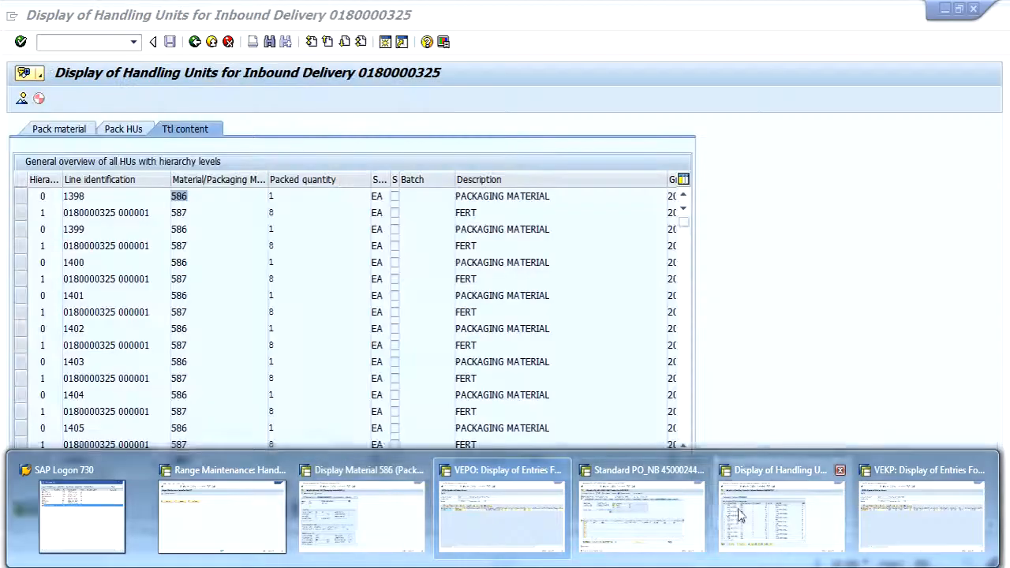
left_click(781, 513)
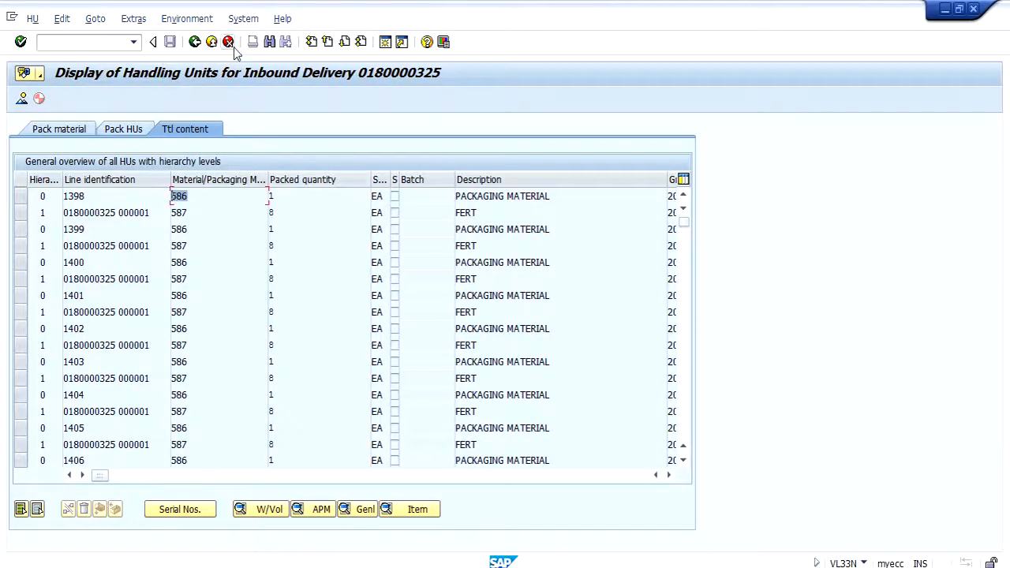
key("alt+Tab")
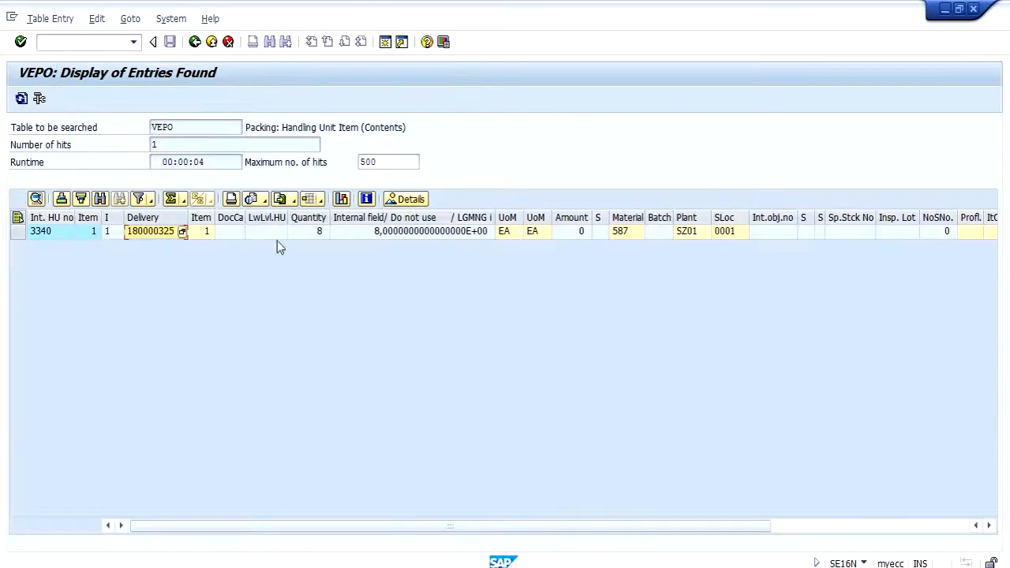